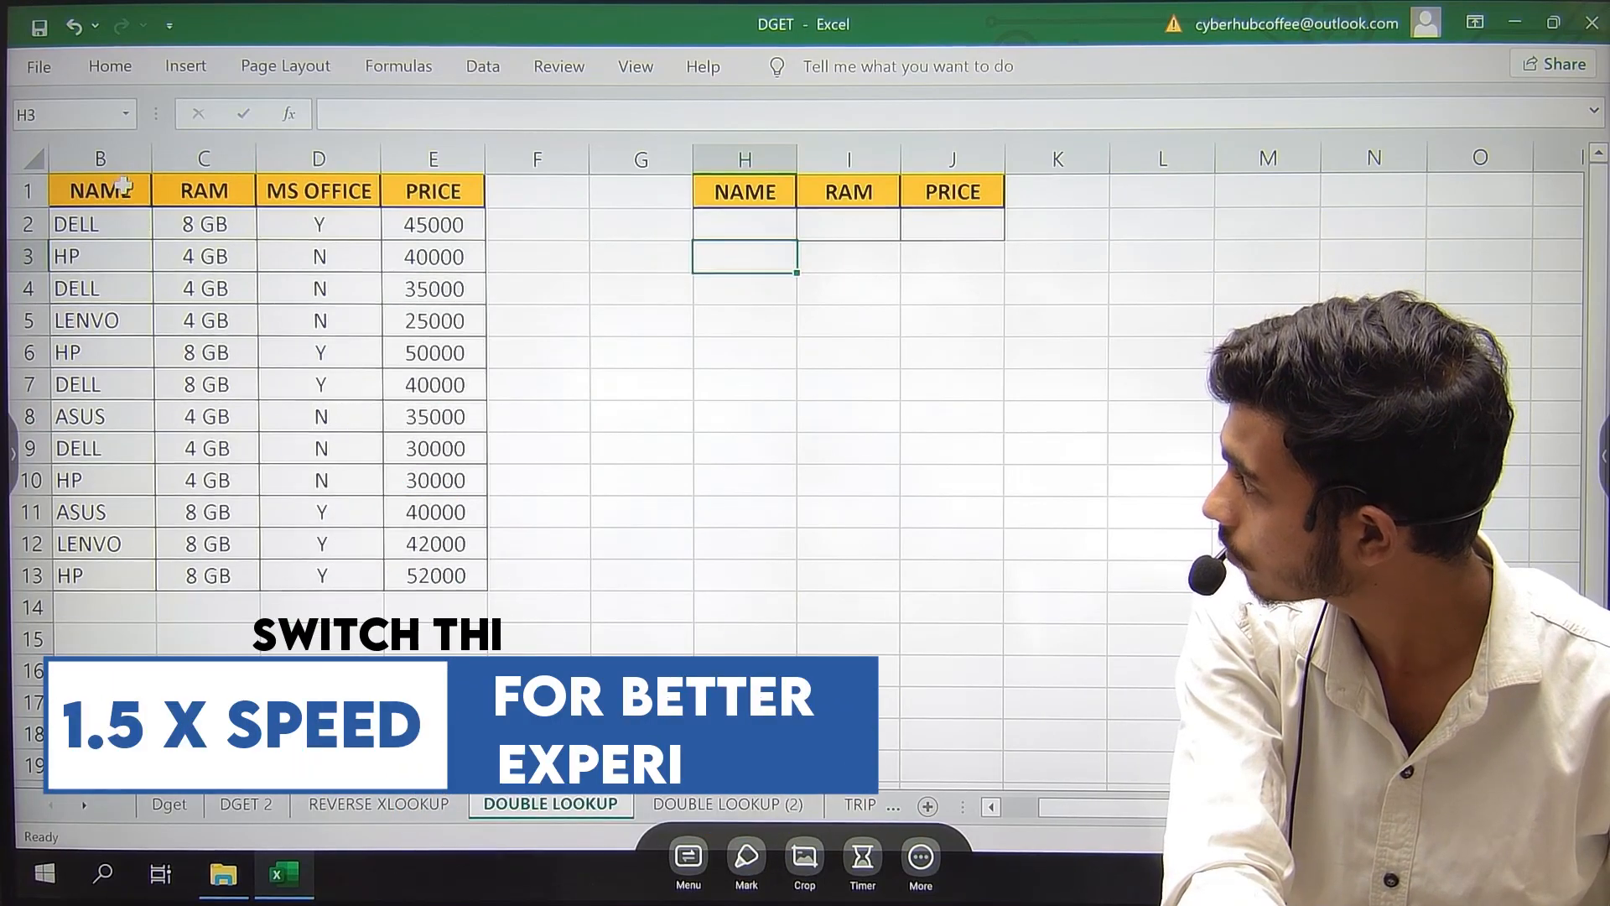
# - Enter DELL as the name and 8 as the RAM in row 2, and inspect the PRICE cell's formula
pyautogui.moveTo(124, 186); pyautogui.dragTo(72, 547)
pyautogui.moveTo(238, 194); pyautogui.dragTo(231, 285)
pyautogui.moveTo(327, 193); pyautogui.dragTo(331, 251)
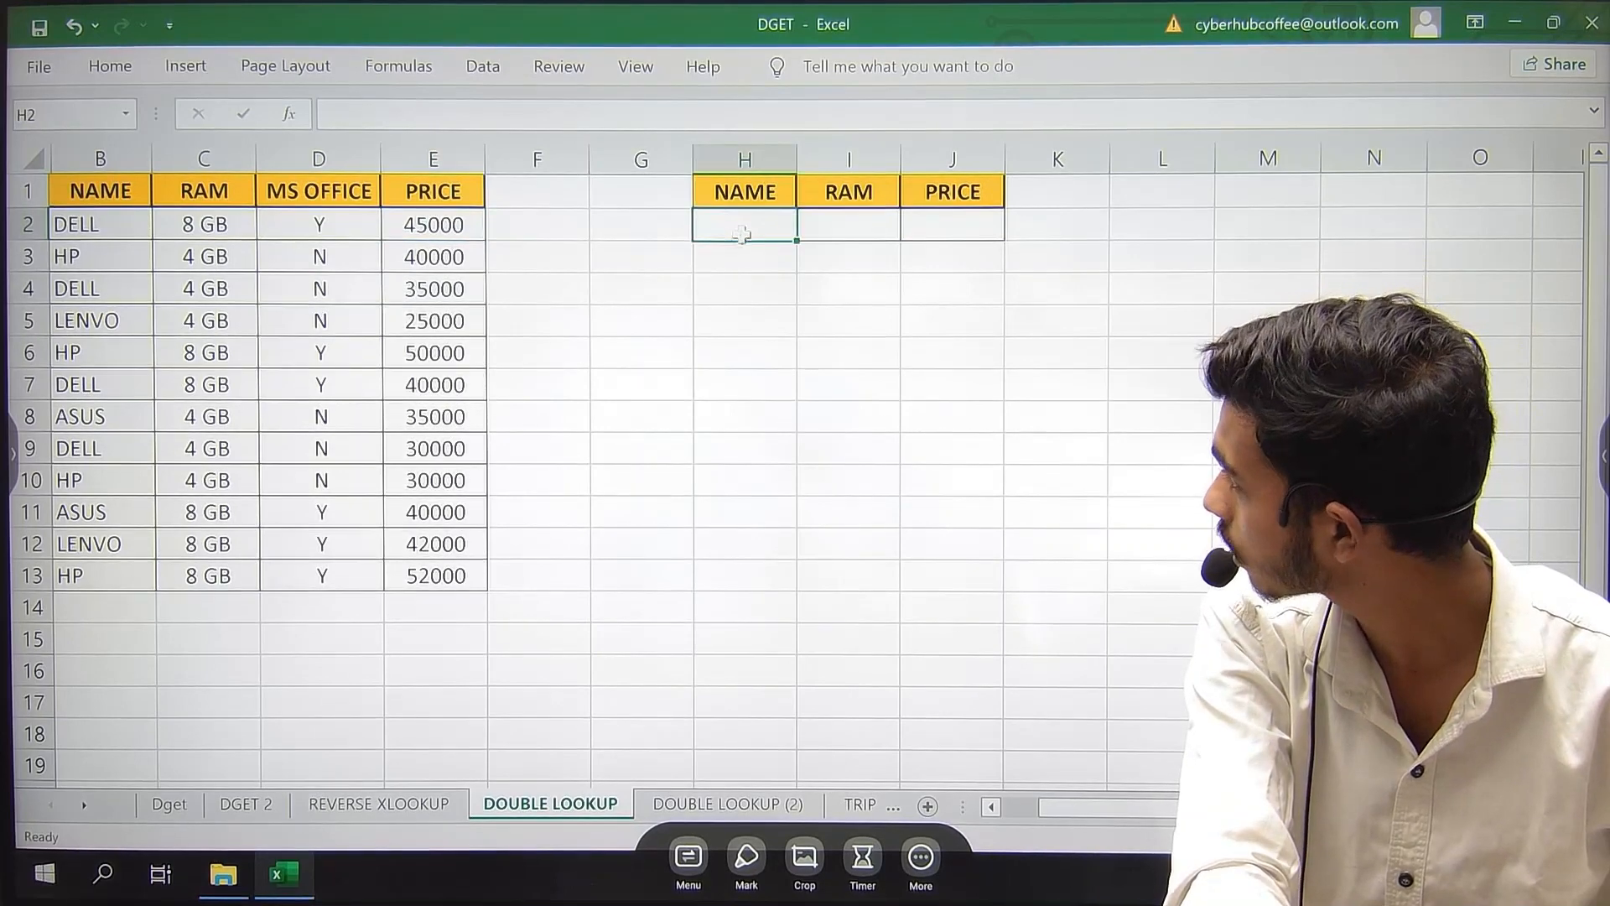
pyautogui.click(929, 223)
pyautogui.click(744, 230)
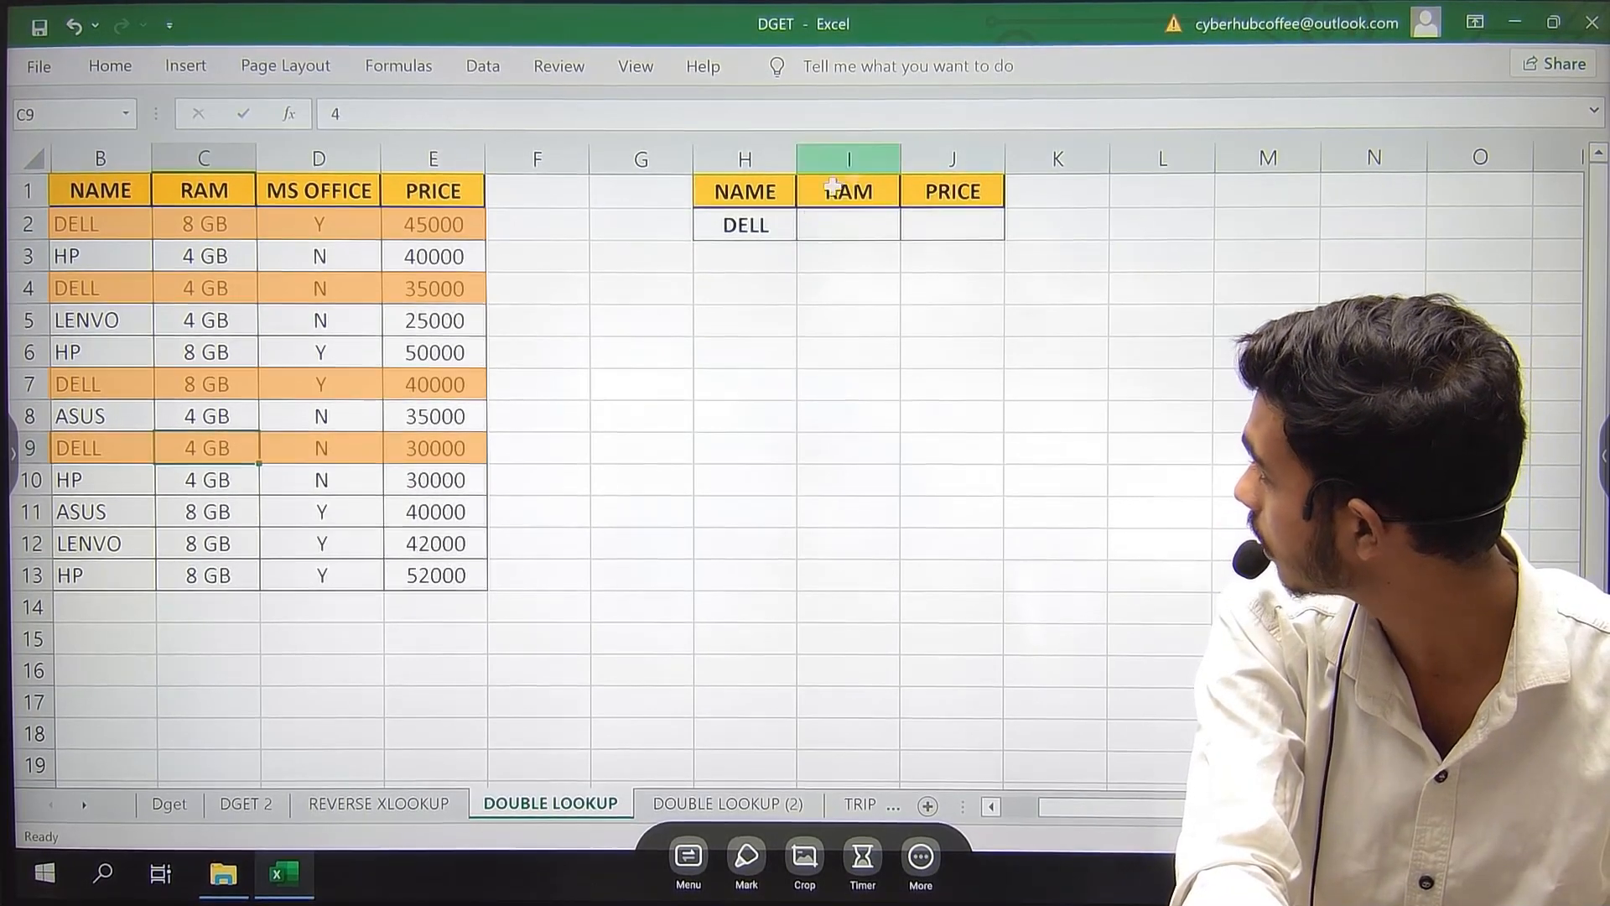
pyautogui.click(840, 226)
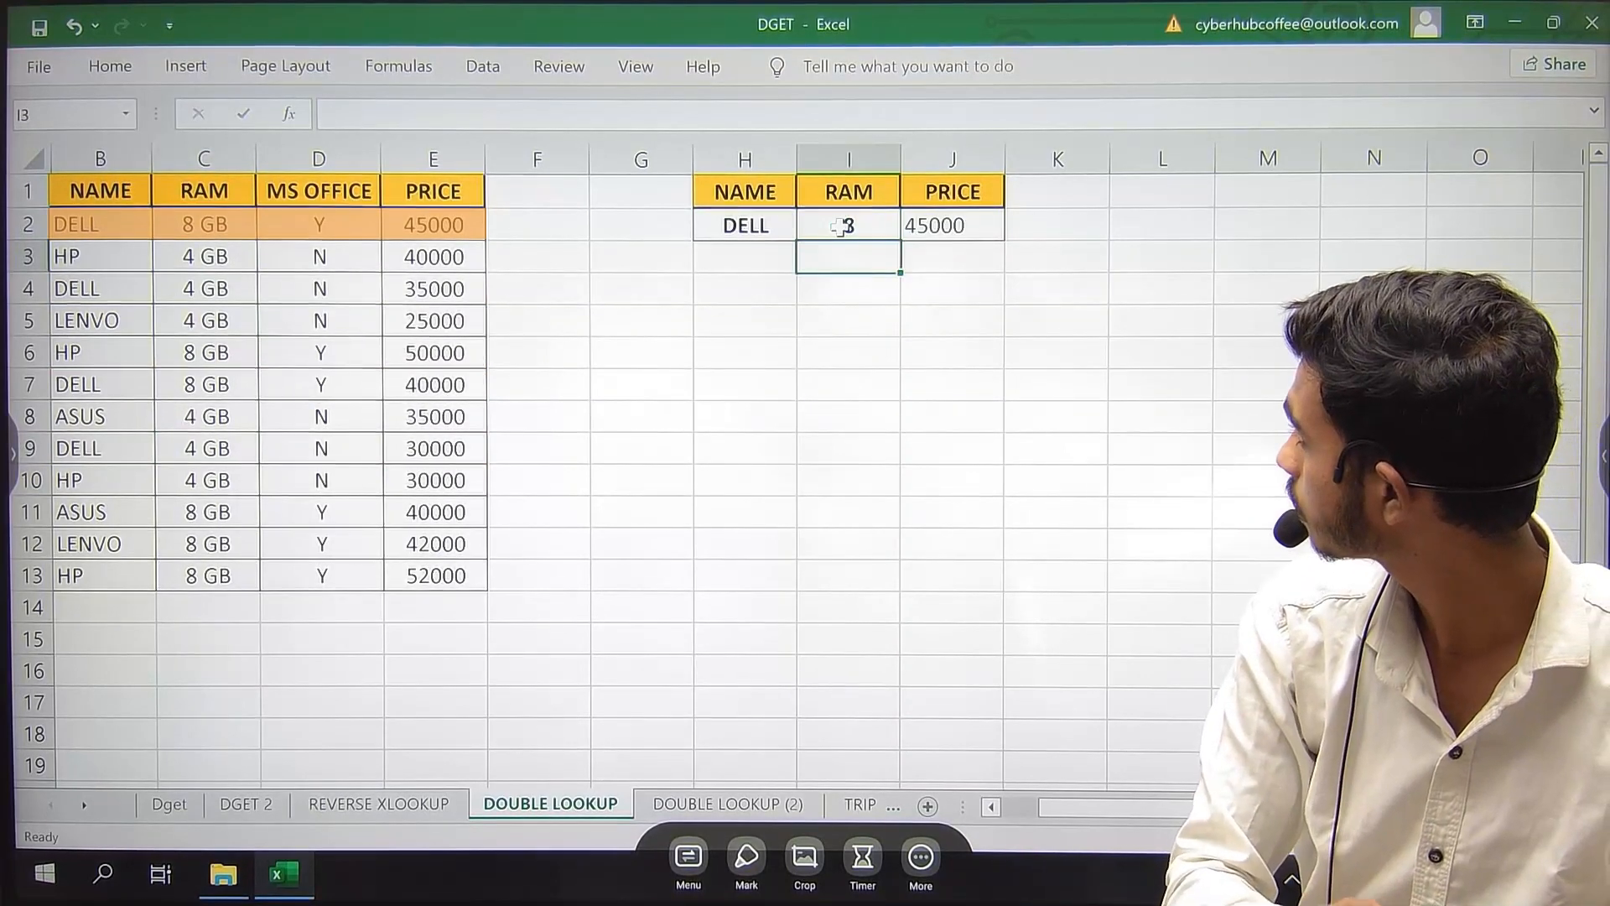
pyautogui.click(849, 225)
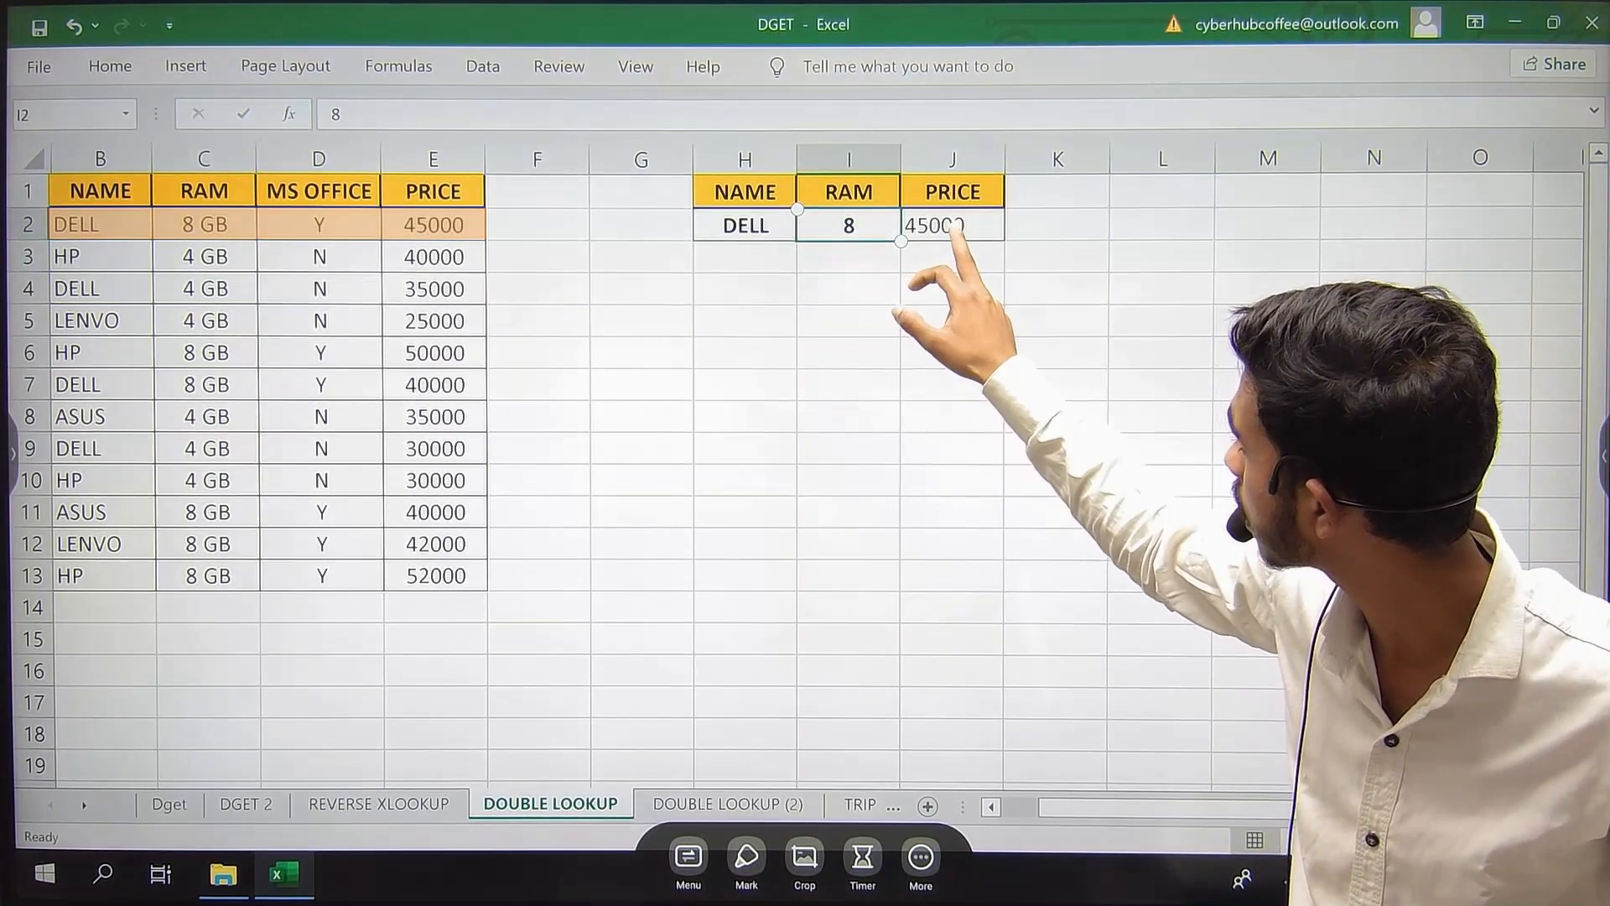
pyautogui.click(953, 225)
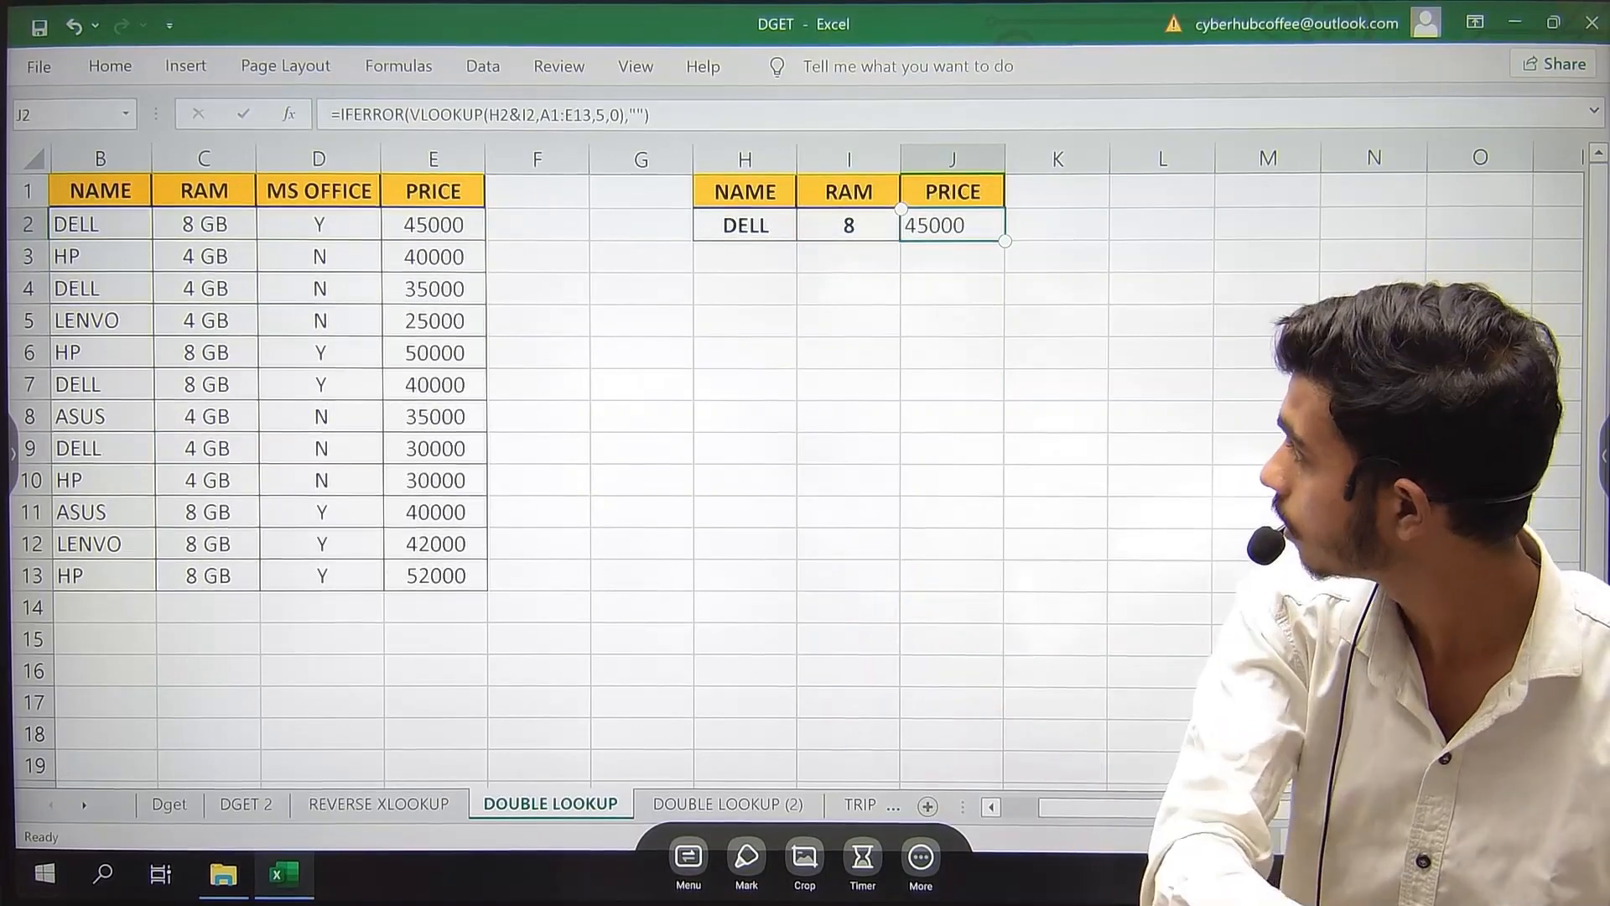
# - Change the lookup criteria in row 2 to HP as the name and 4 as the RAM
pyautogui.click(728, 227)
pyautogui.write('HP')
pyautogui.press('Return')
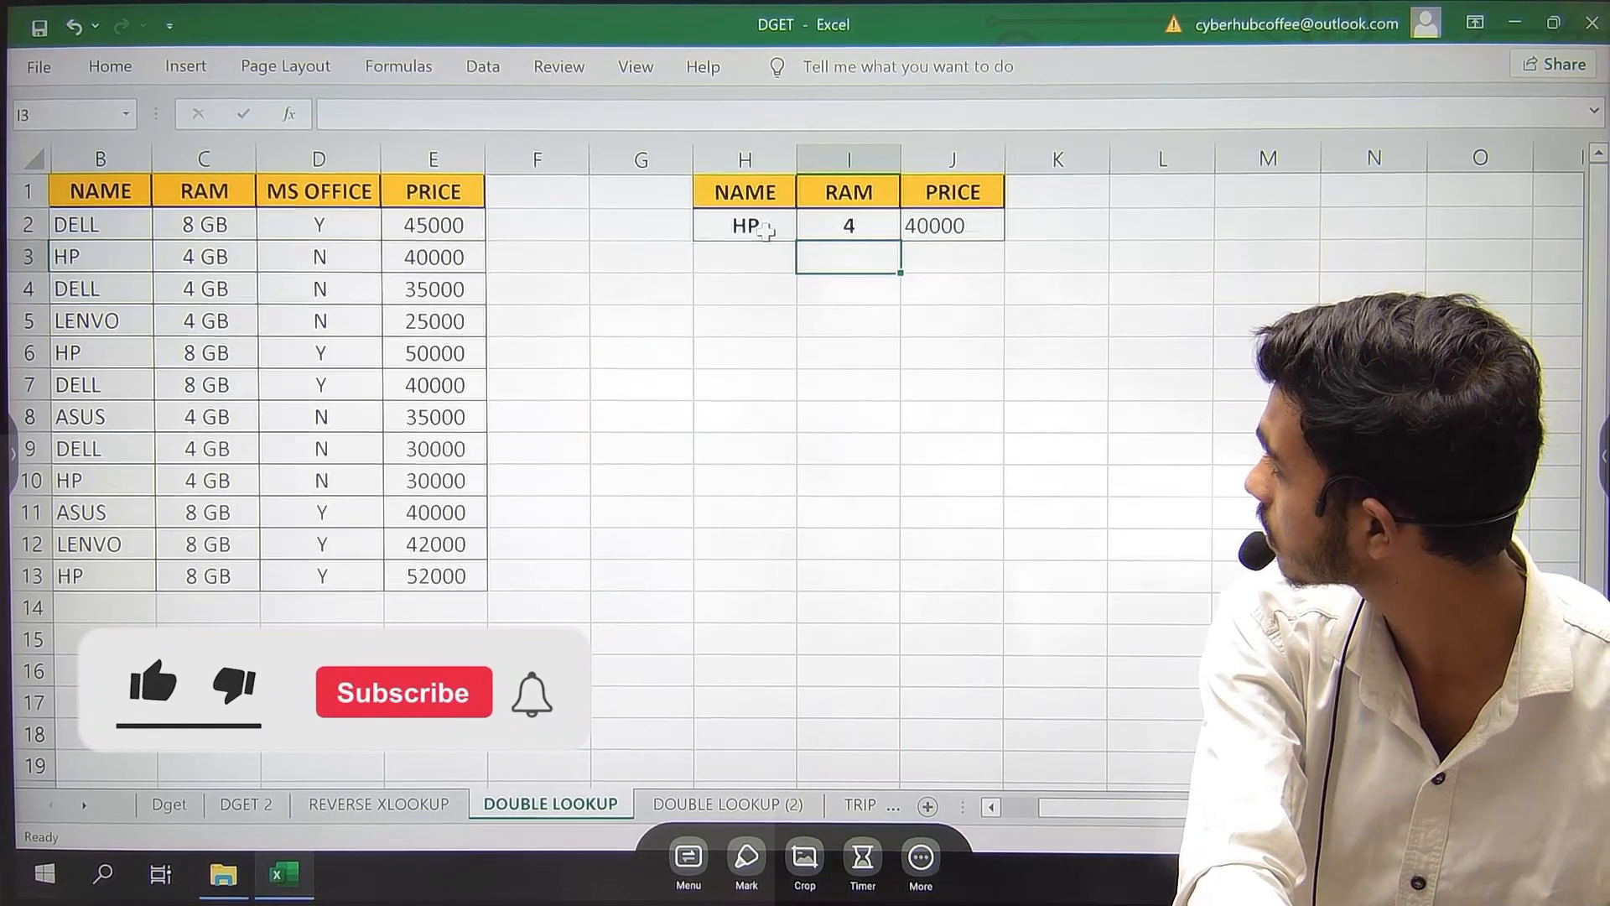
pyautogui.moveTo(767, 227); pyautogui.dragTo(830, 230)
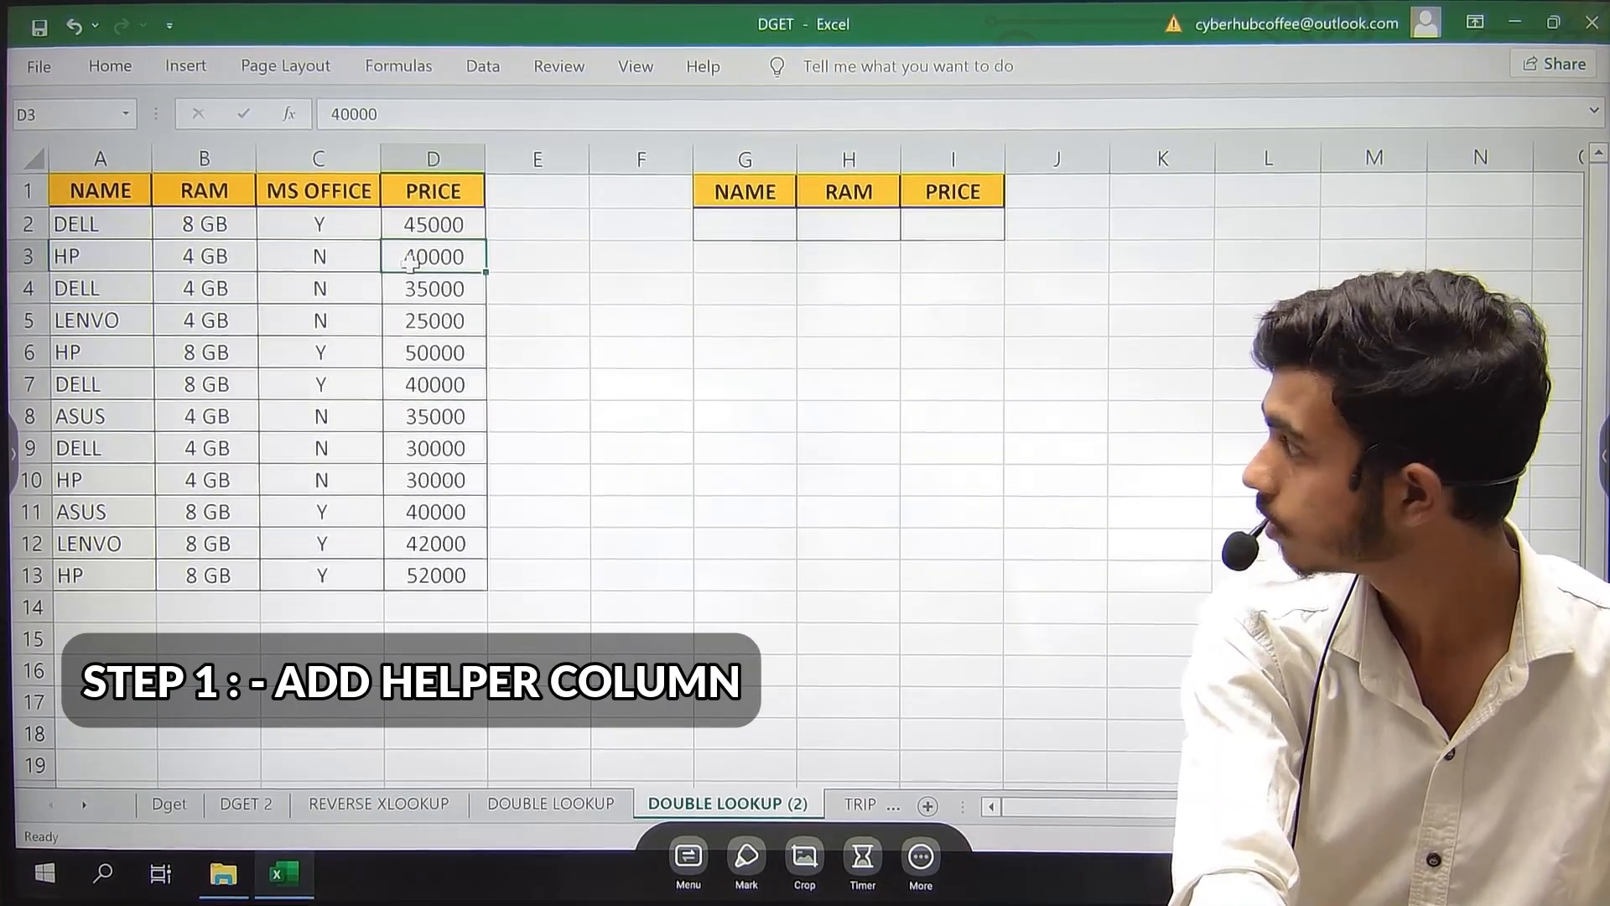
# - On the DOUBLE LOOKUP (2) sheet, insert a blank column before the NAME column and widen it
pyautogui.click(138, 158)
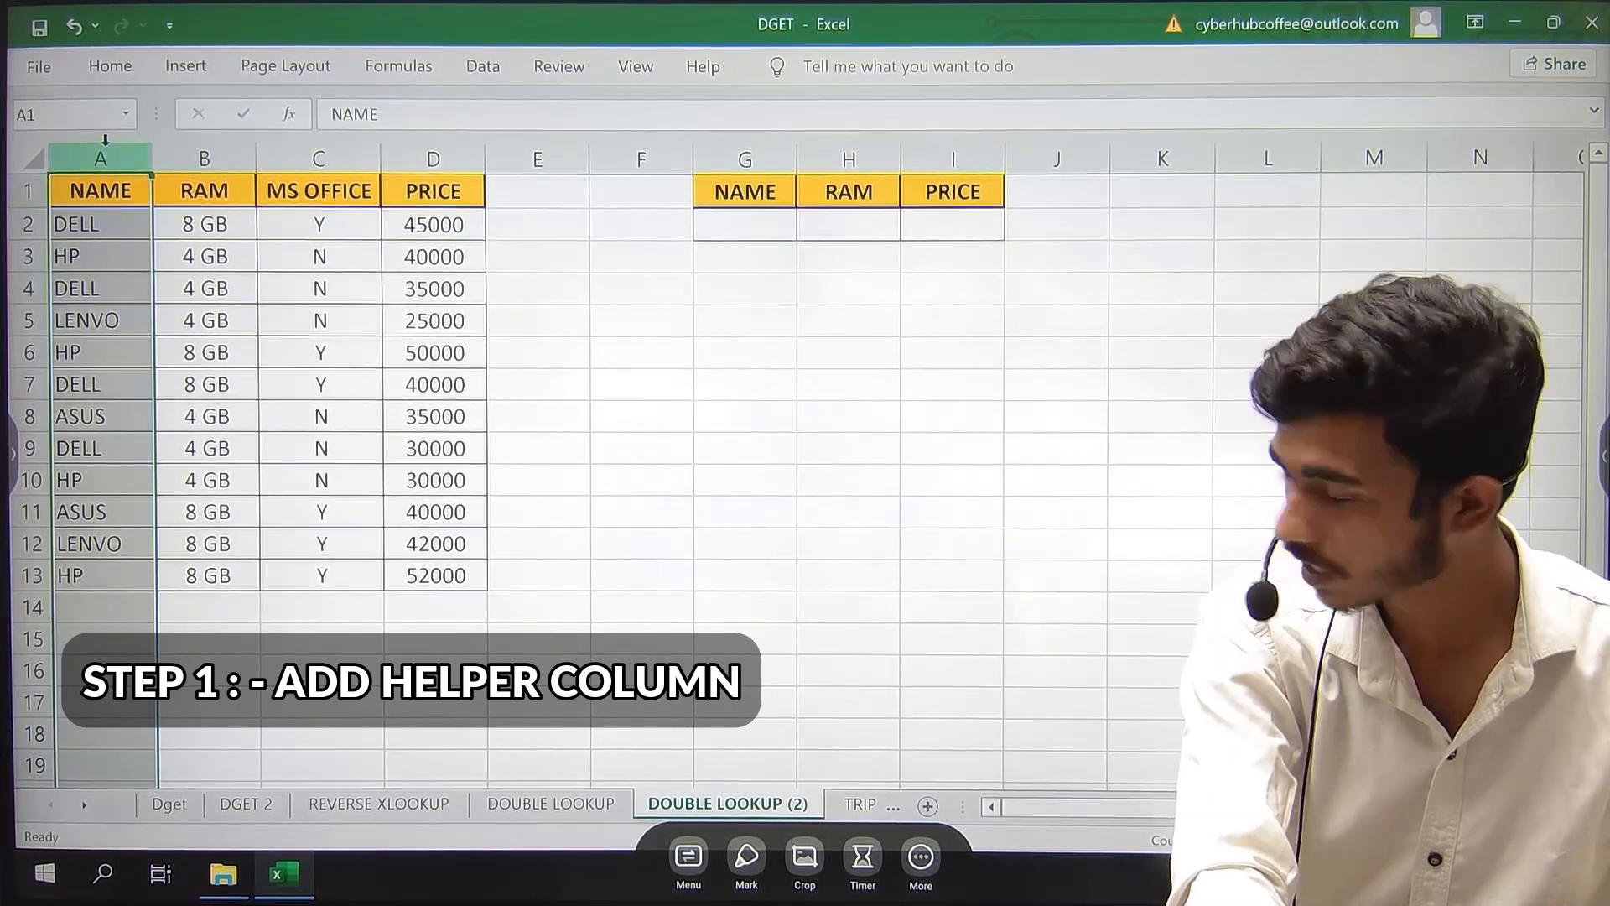
pyautogui.hotkey('ctrl', '+')
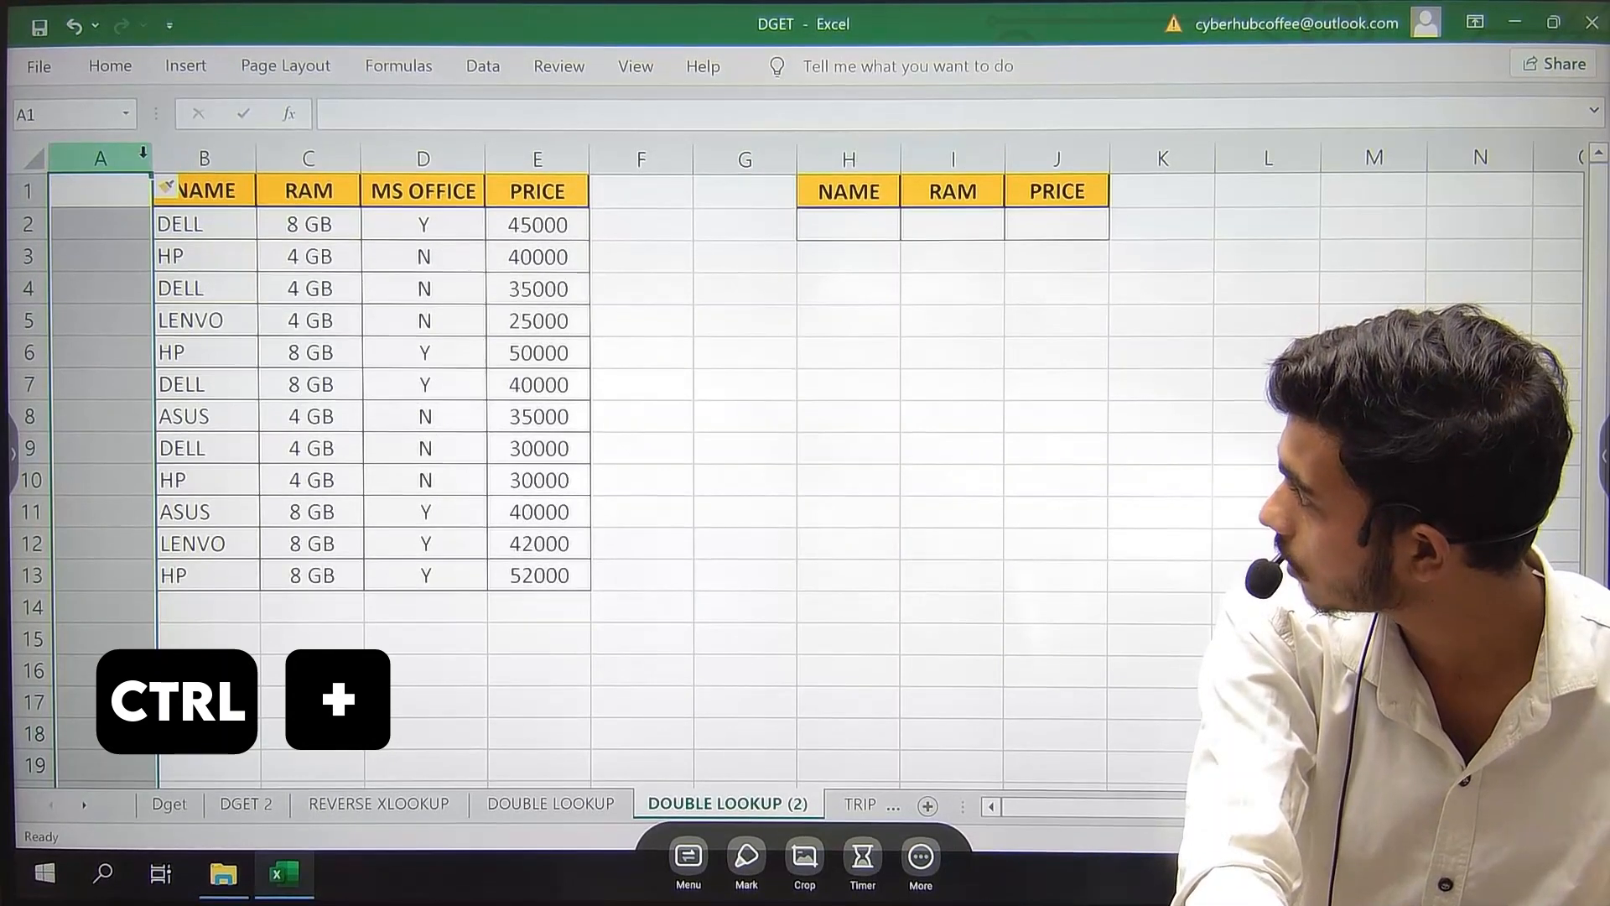
pyautogui.moveTo(205, 193); pyautogui.dragTo(237, 192)
# - Enter the heading HELPER COLUMN in cell A1 of the new column
pyautogui.click(147, 197)
pyautogui.write('H')
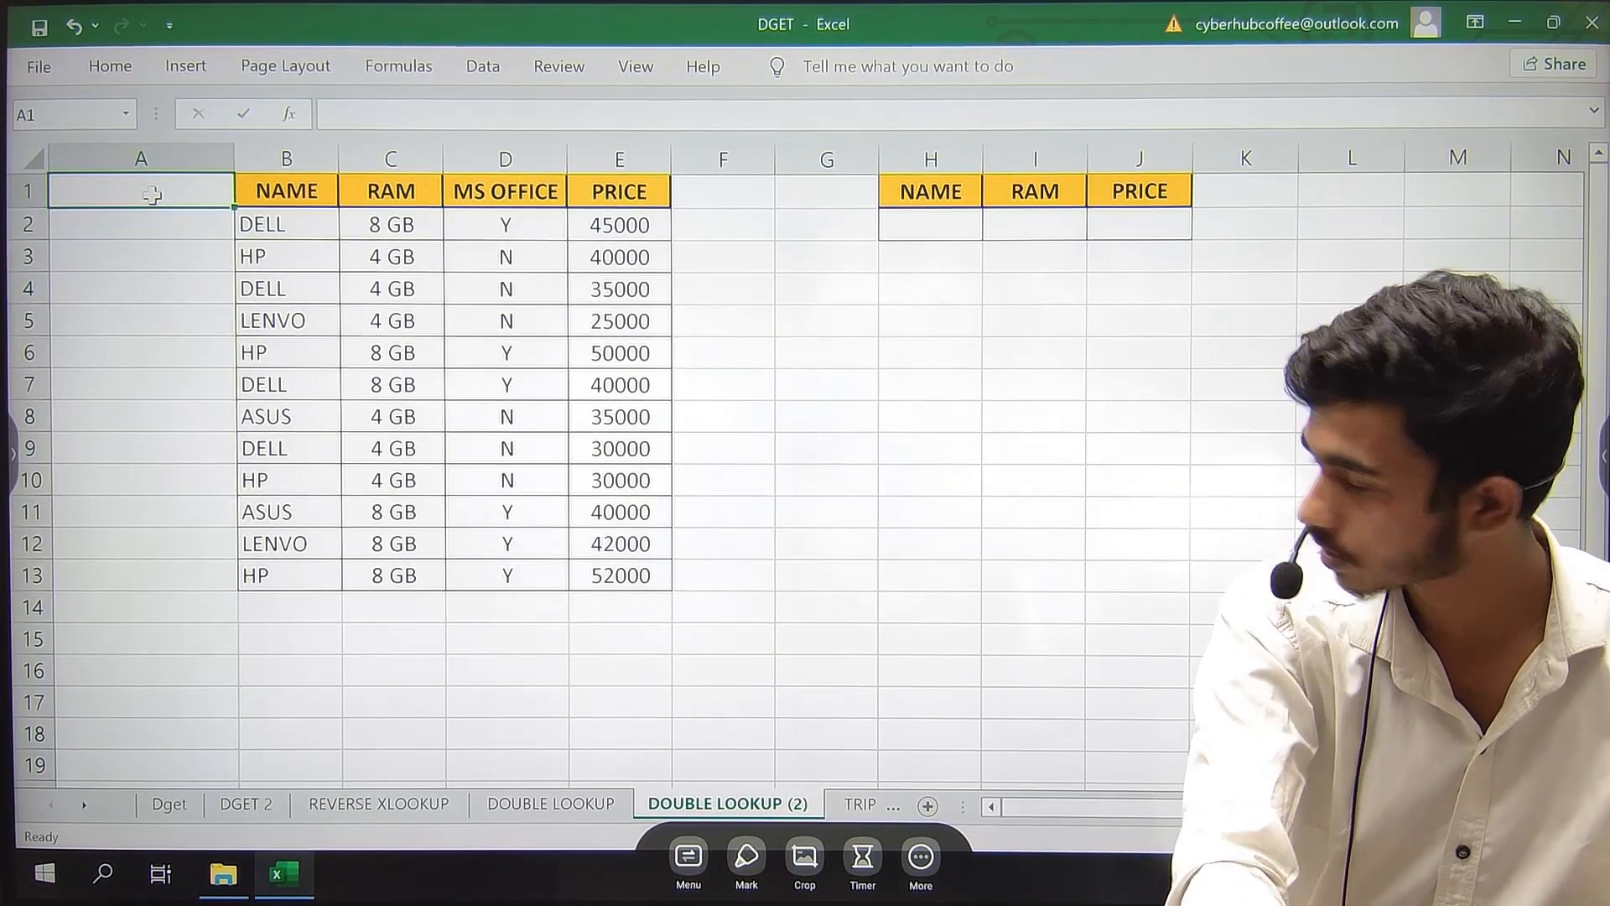
pyautogui.write('EL')
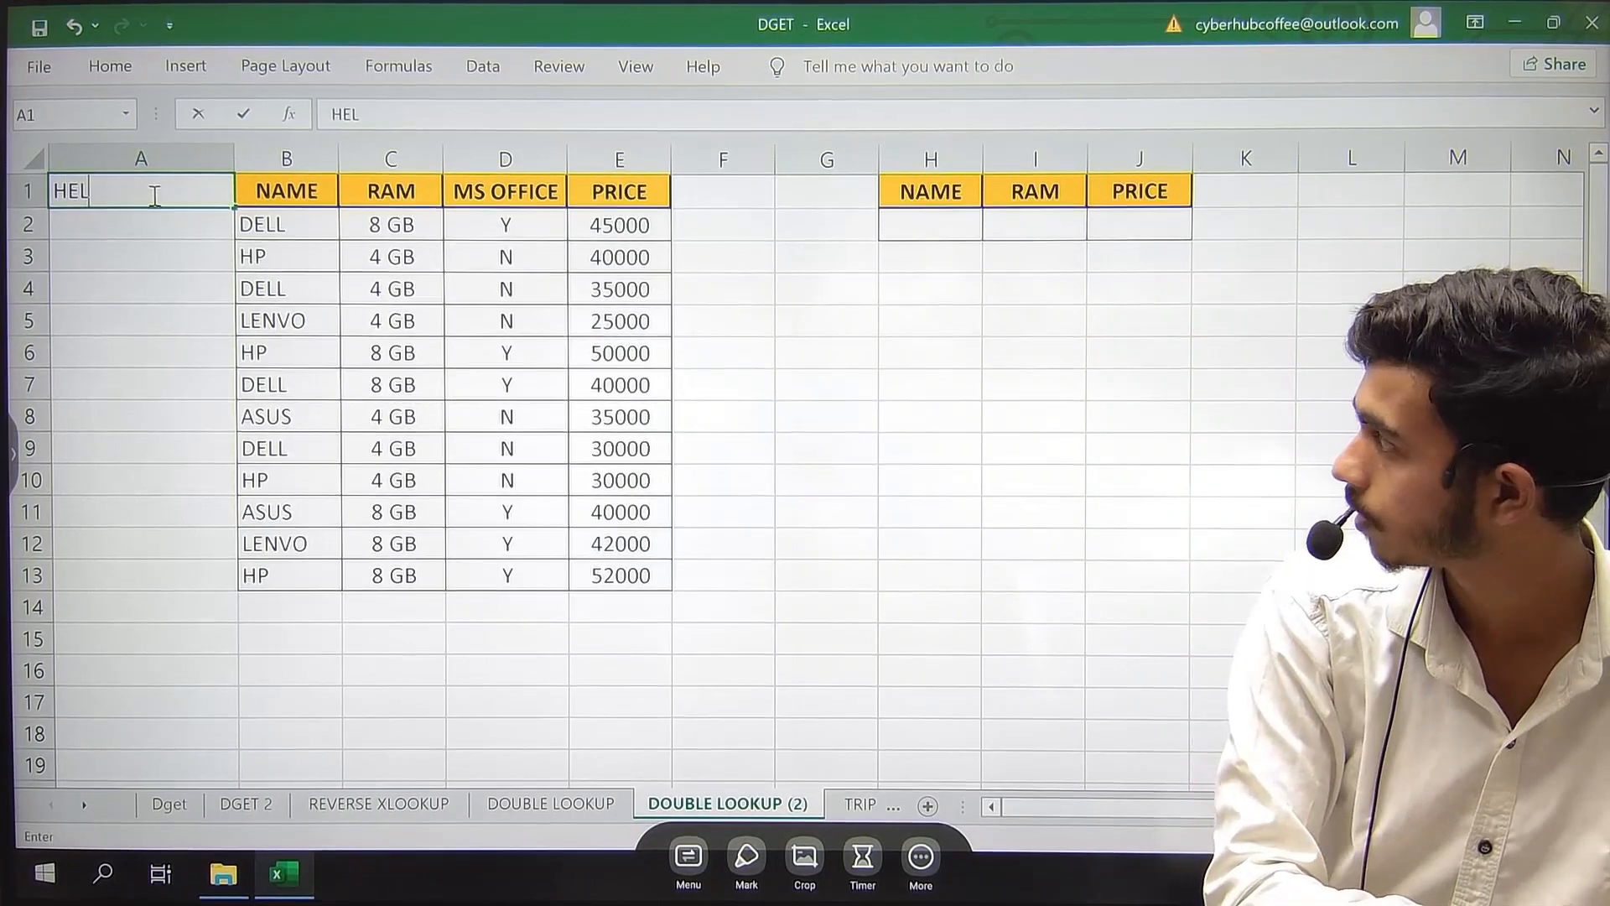
pyautogui.write('PER COLUMN')
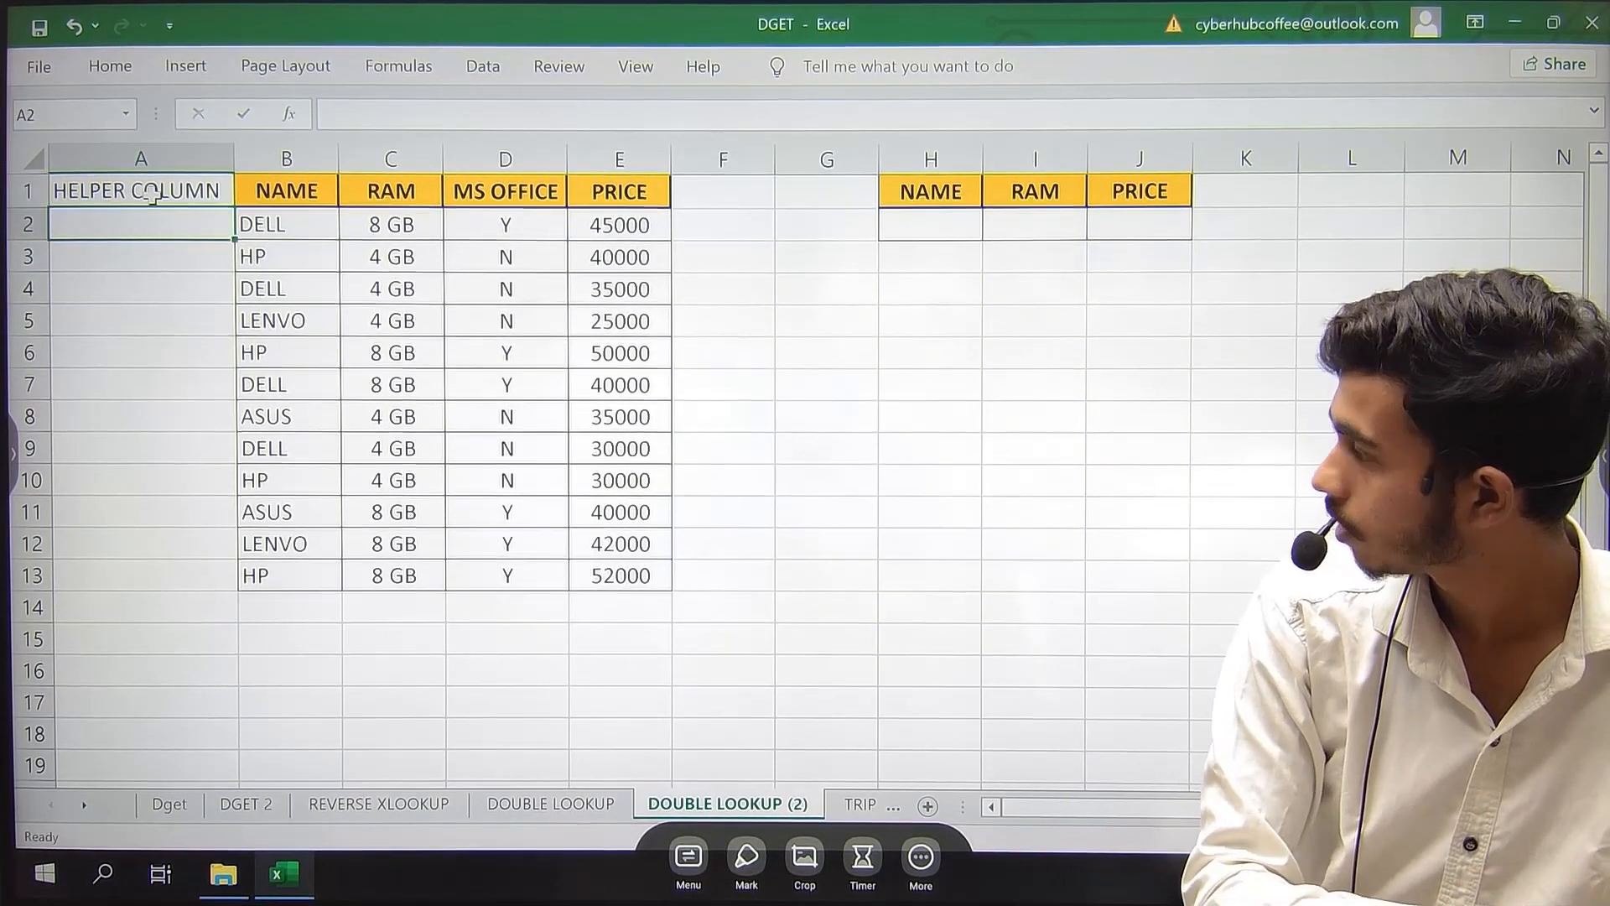
pyautogui.press('Return')
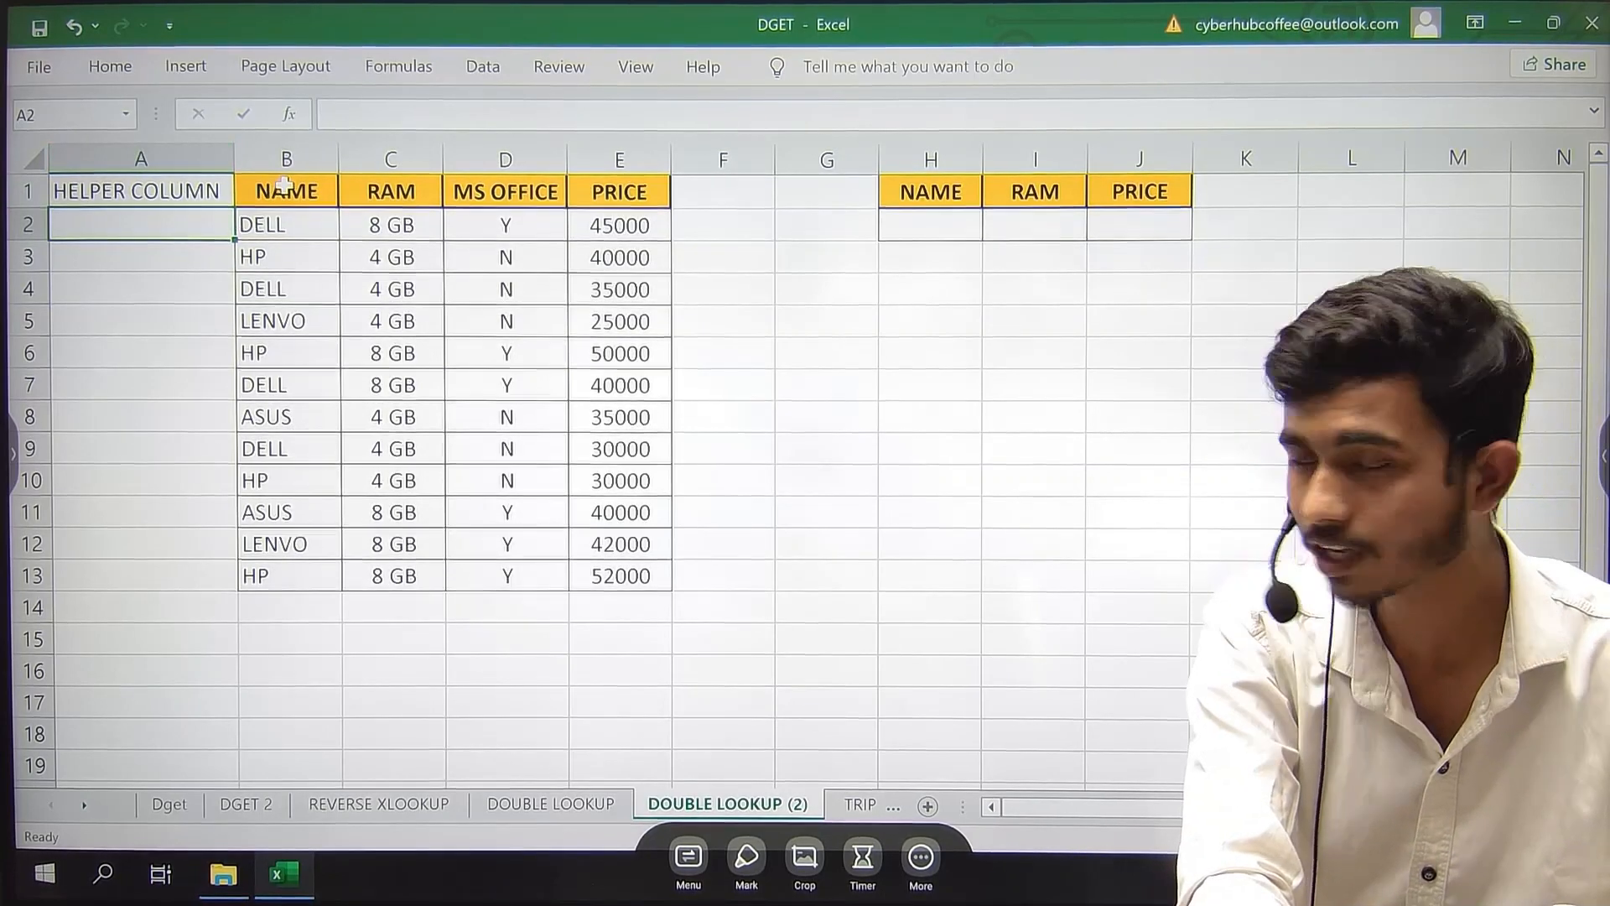
# - Combine the NAME and RAM values in helper cell A2 with the formula =B2&C2
pyautogui.moveTo(306, 189); pyautogui.dragTo(308, 281)
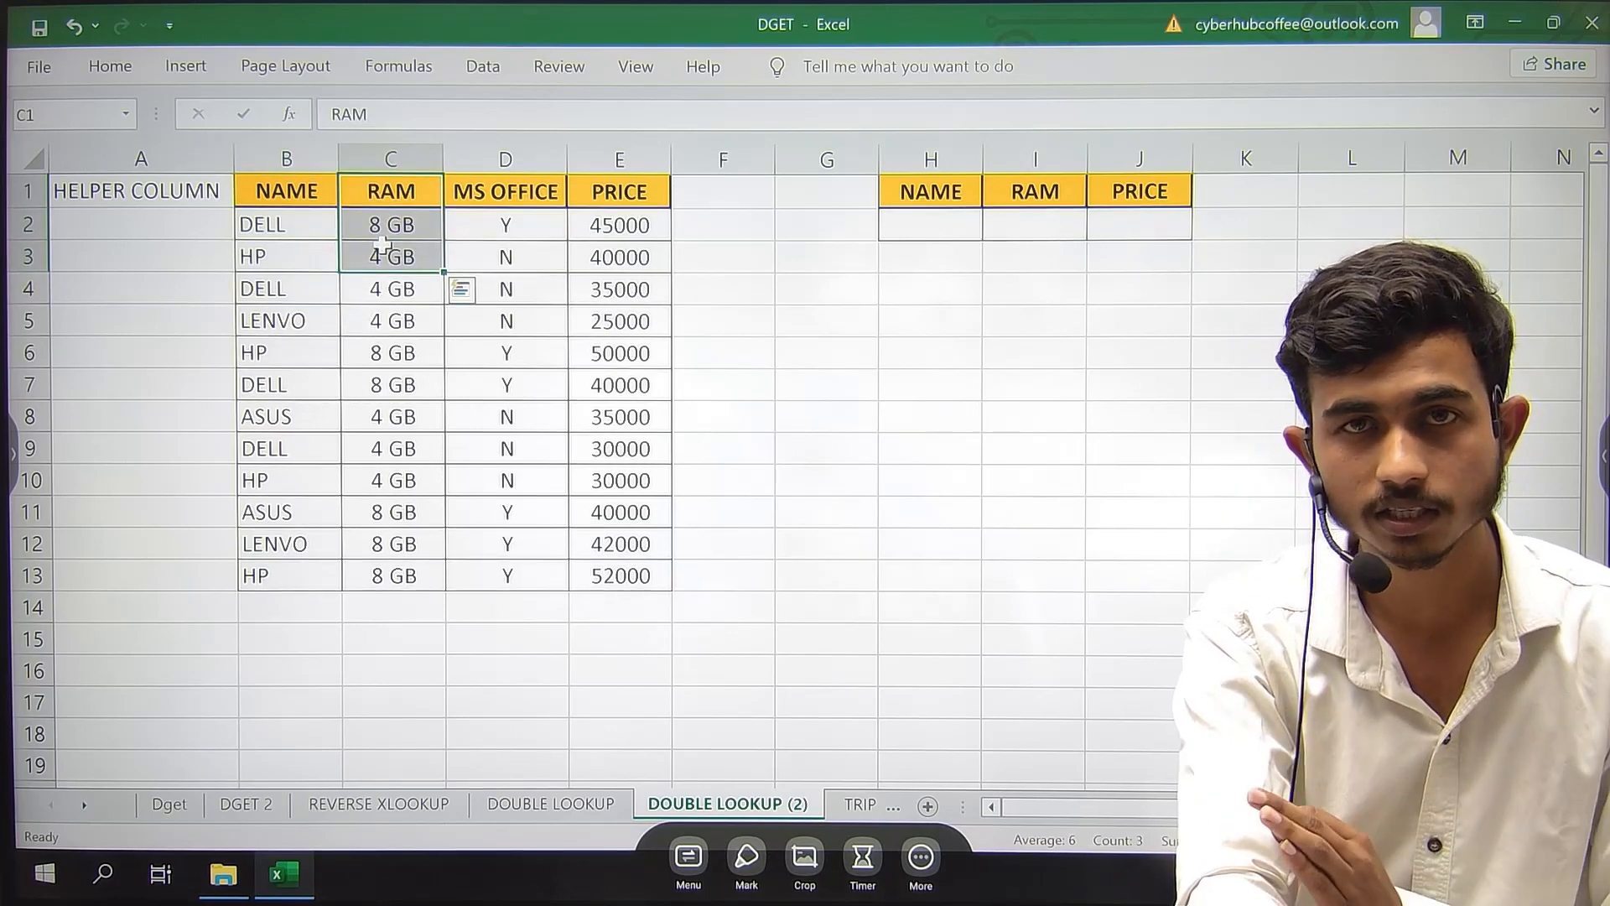
pyautogui.click(191, 228)
pyautogui.write('=B2')
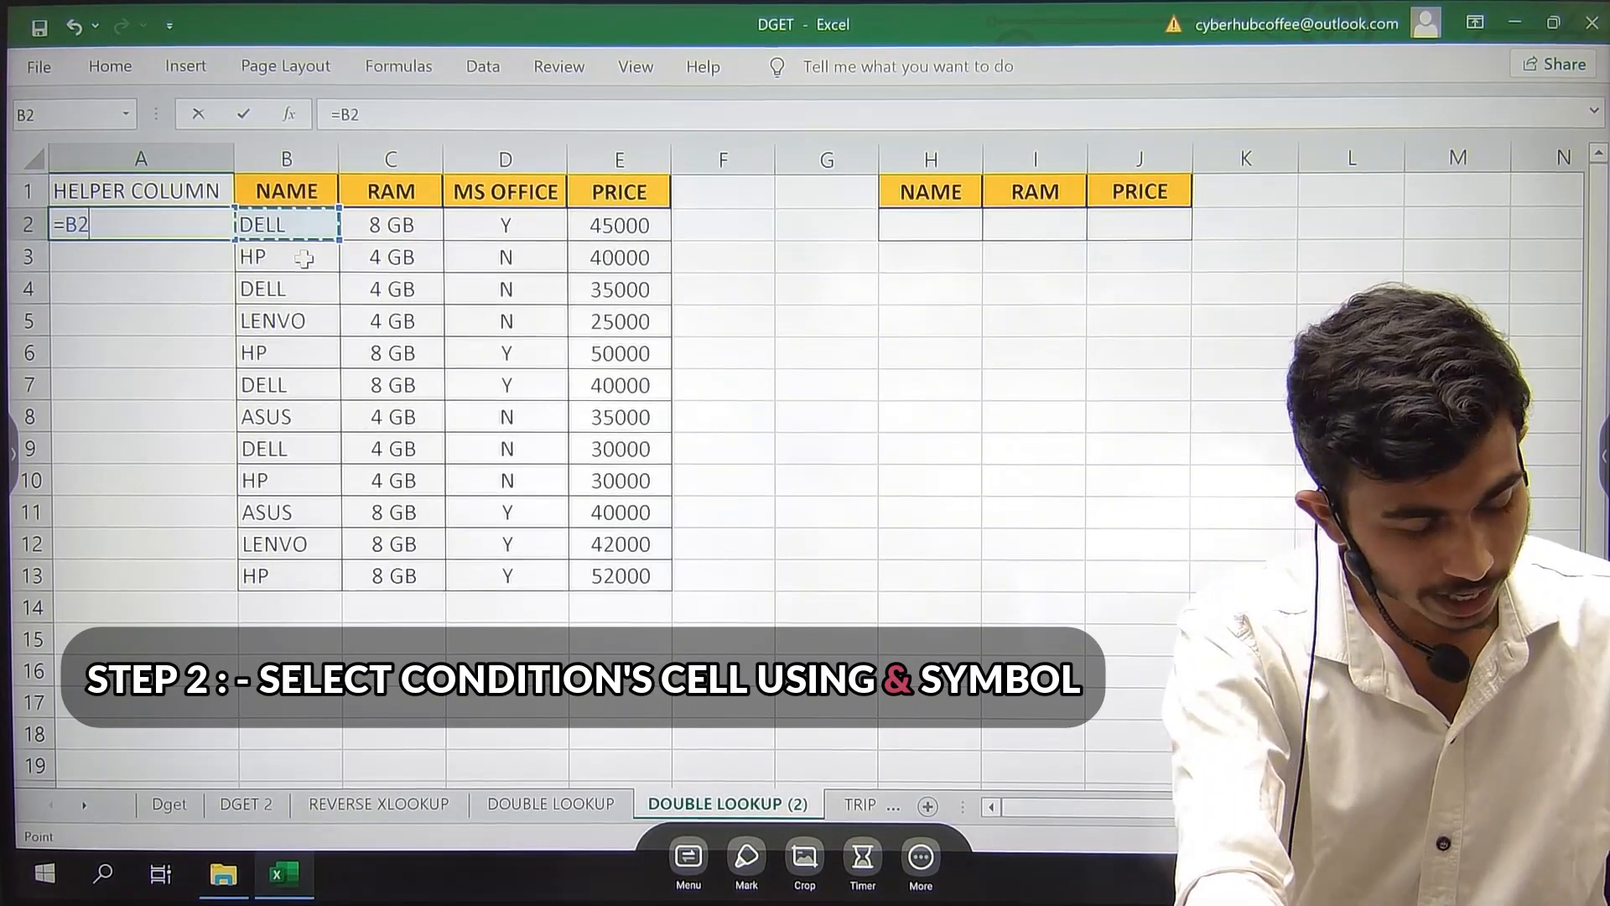
pyautogui.write('&')
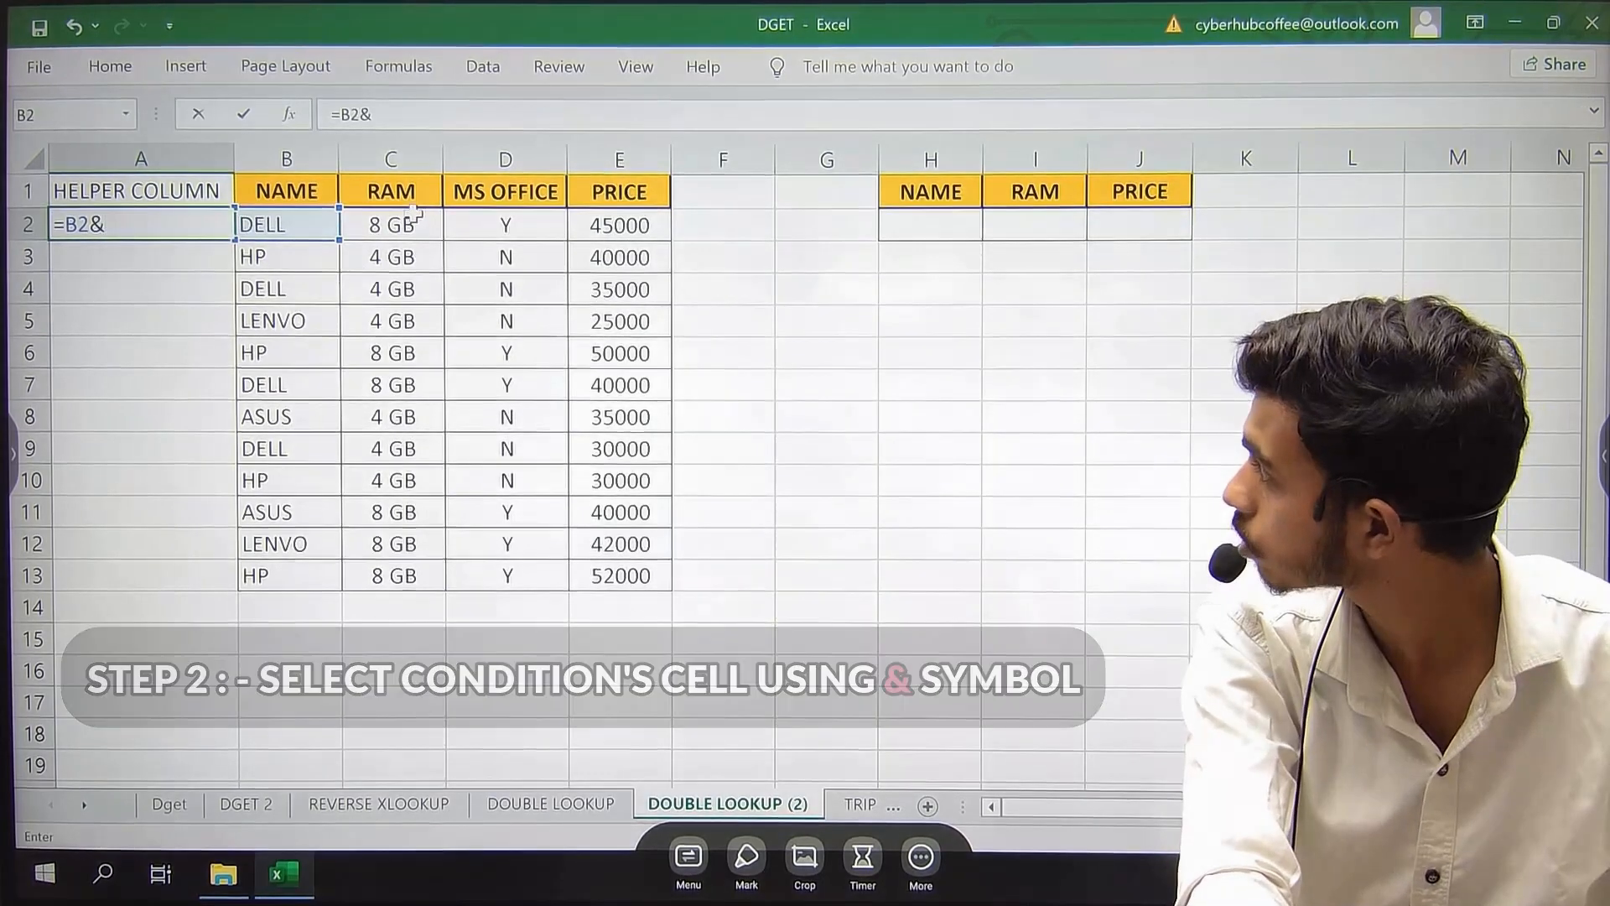
pyautogui.click(415, 223)
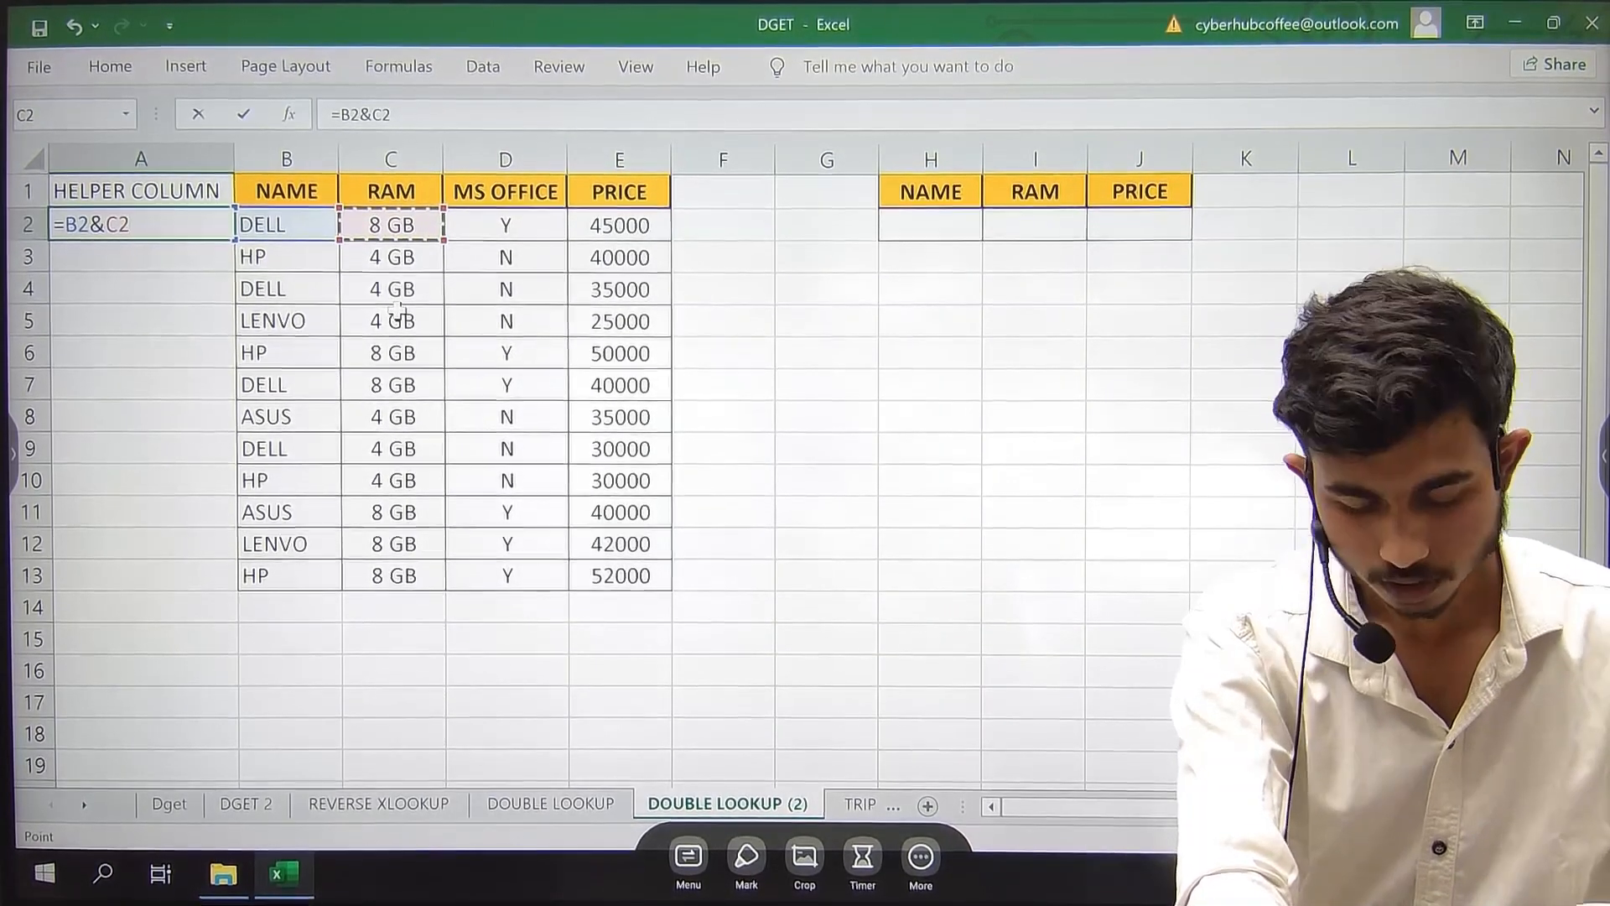
pyautogui.press('Return')
# - Fill the helper formula from A2 down through A12
pyautogui.click(231, 238)
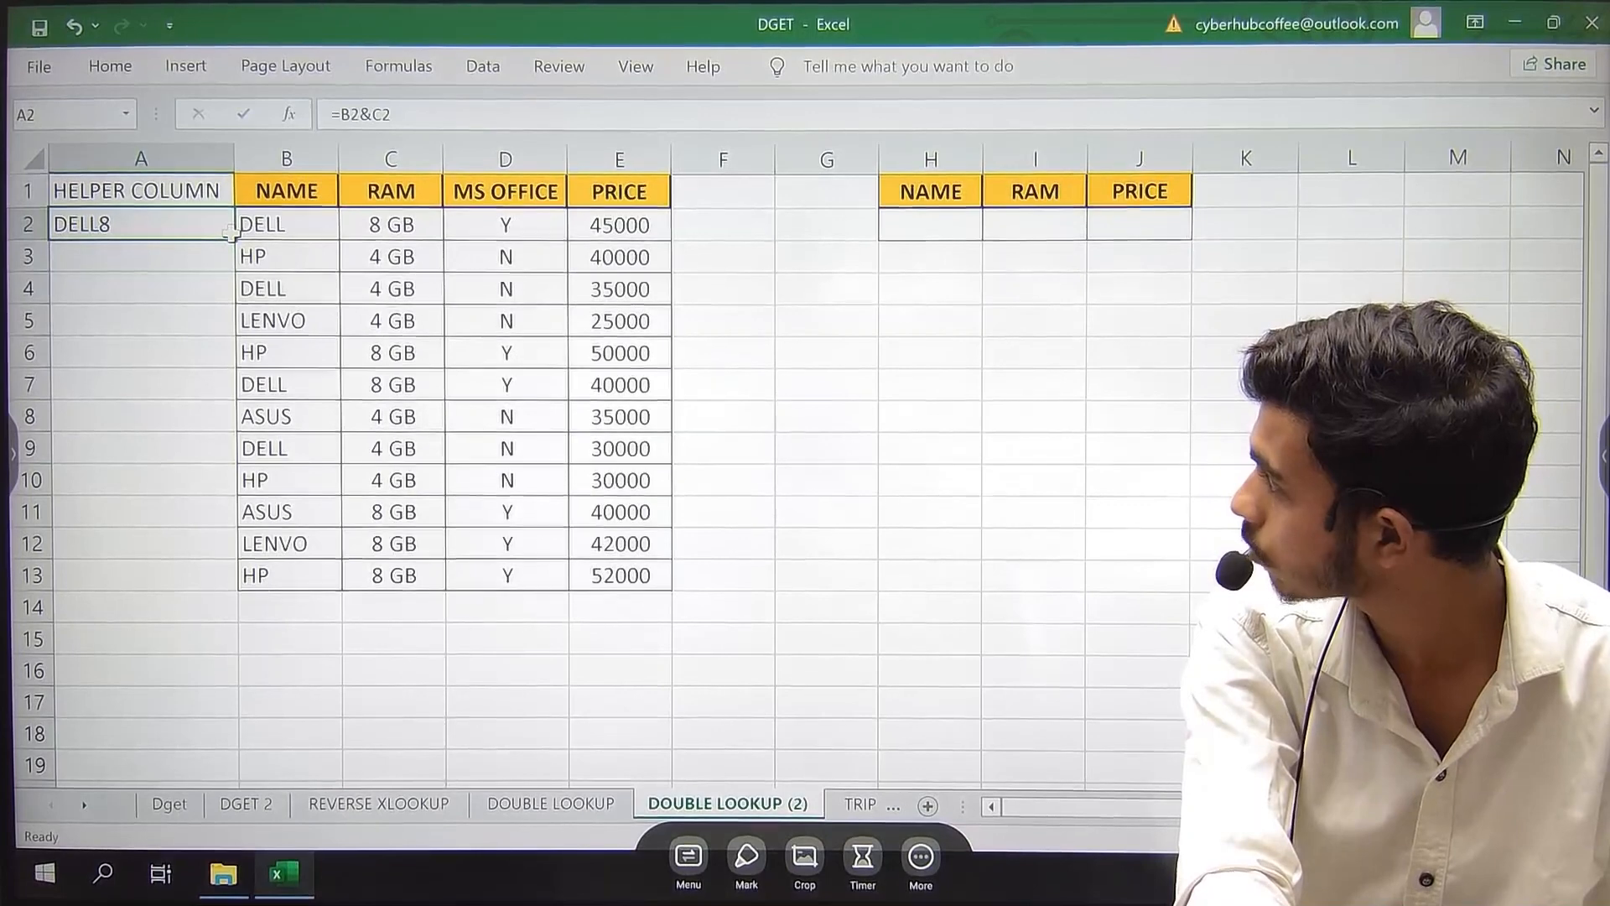
pyautogui.moveTo(233, 241); pyautogui.dragTo(233, 555)
pyautogui.click(217, 411)
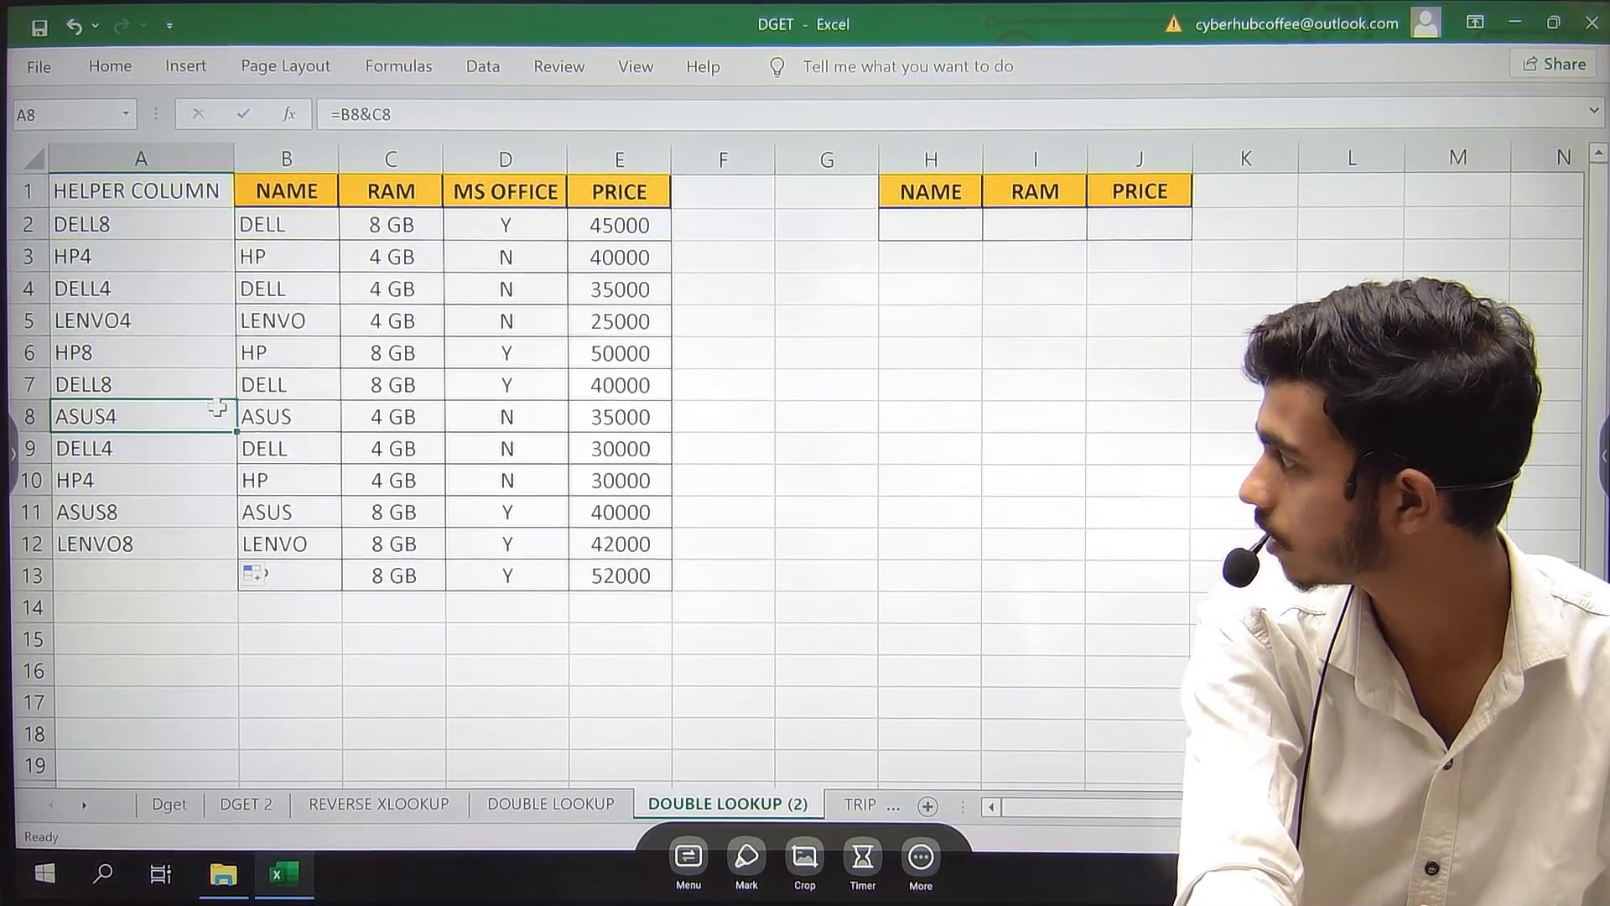
pyautogui.click(1121, 229)
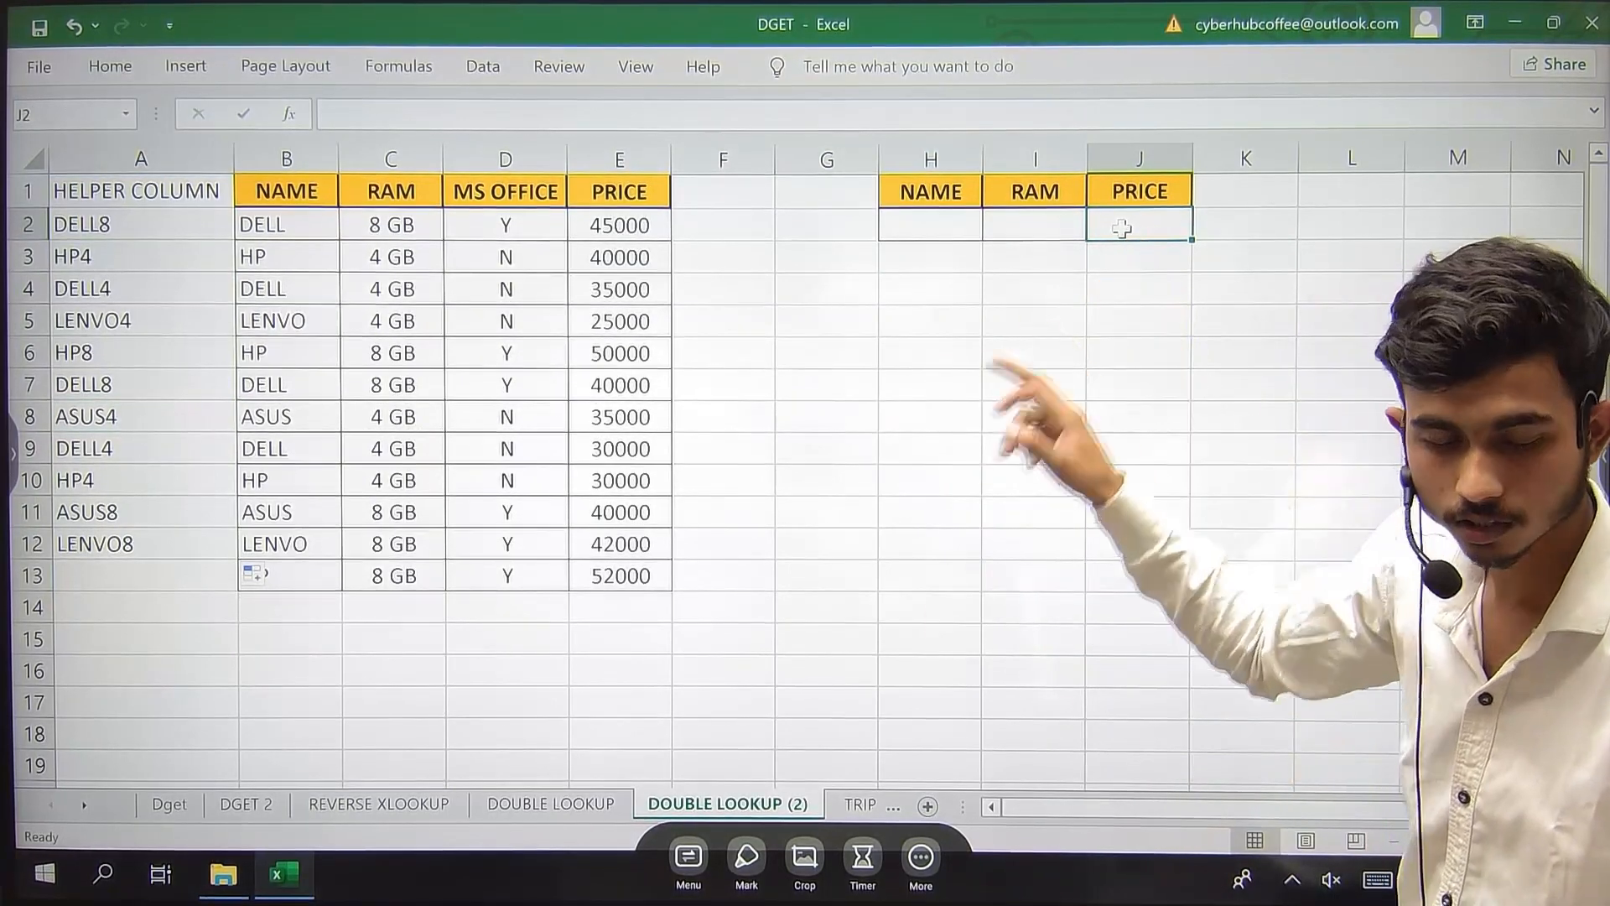
pyautogui.write('=VLOOKUP(')
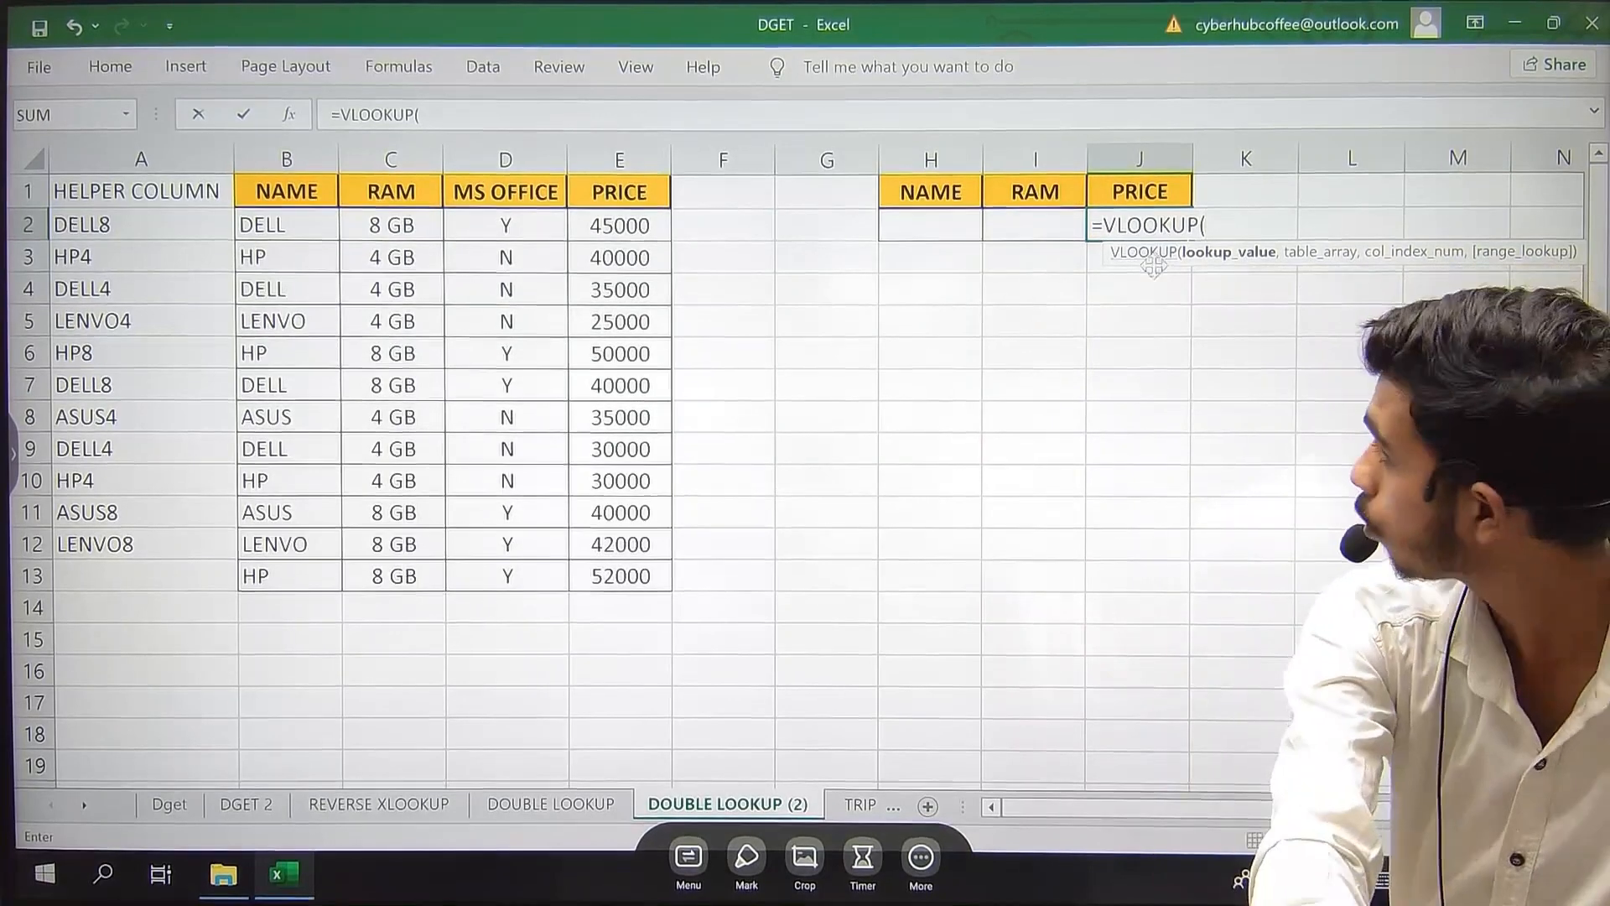
pyautogui.click(964, 222)
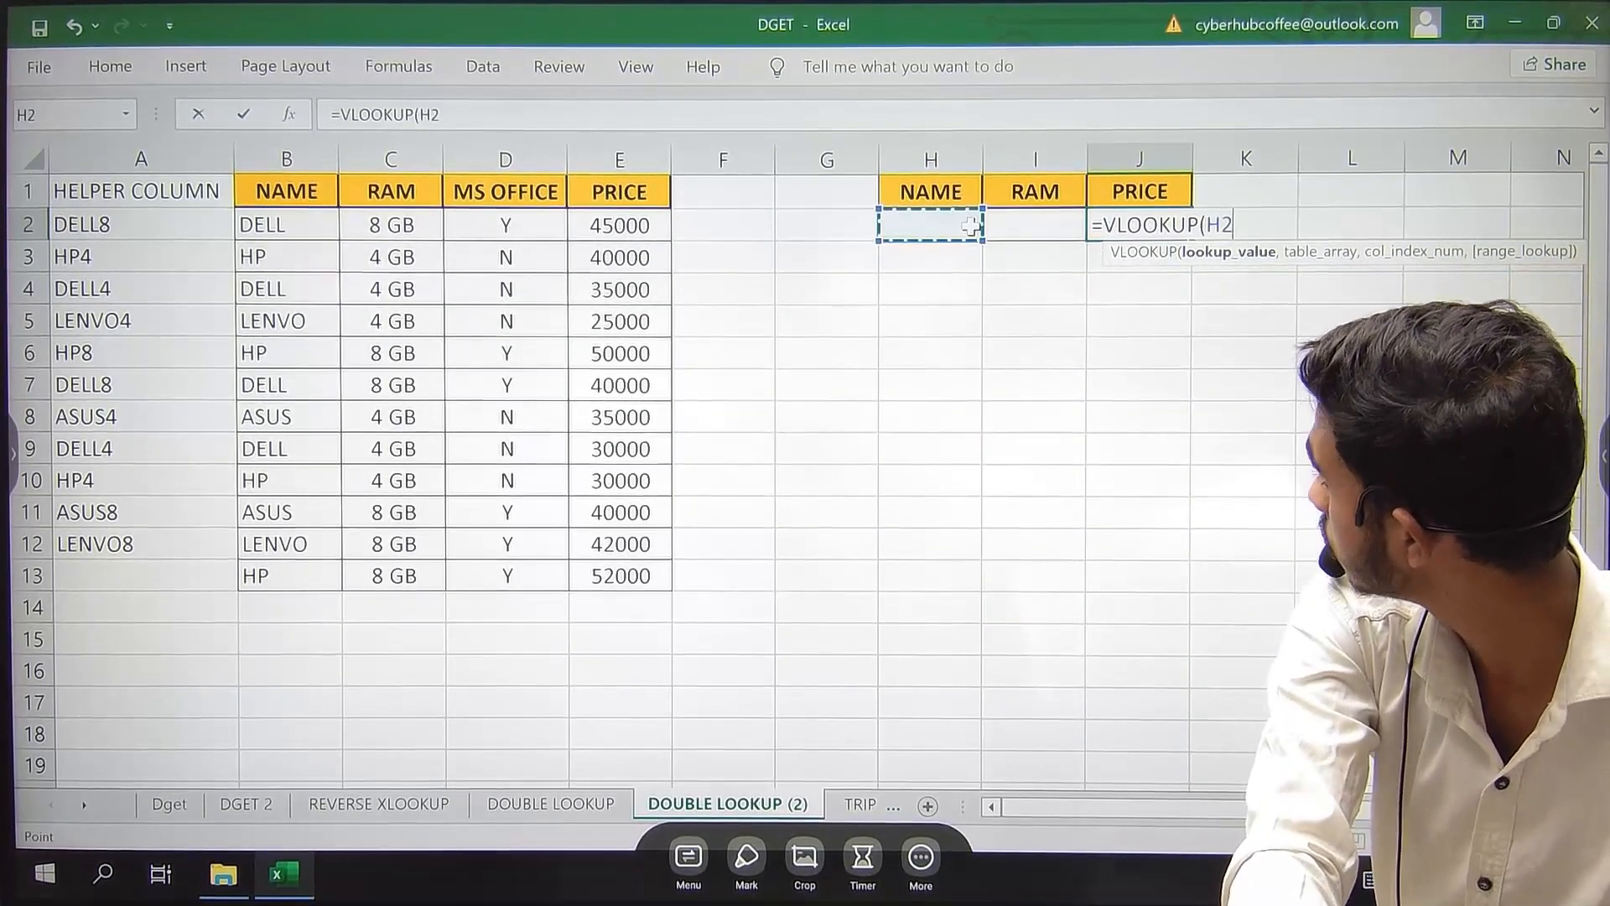
pyautogui.write('&')
pyautogui.click(1044, 226)
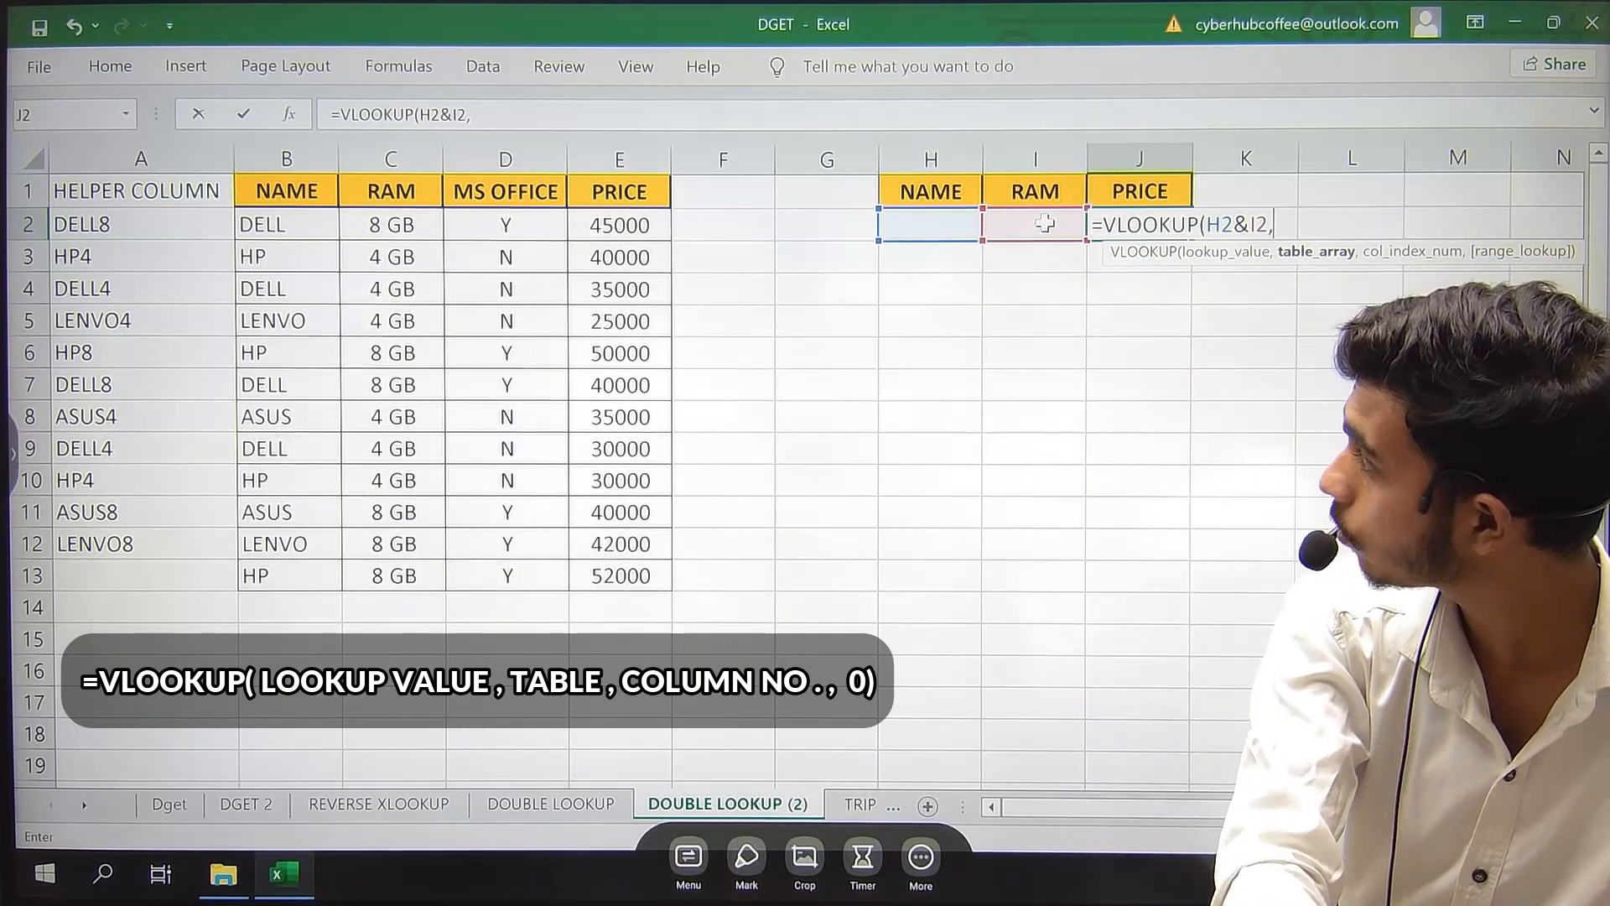
pyautogui.moveTo(132, 194); pyautogui.dragTo(544, 559)
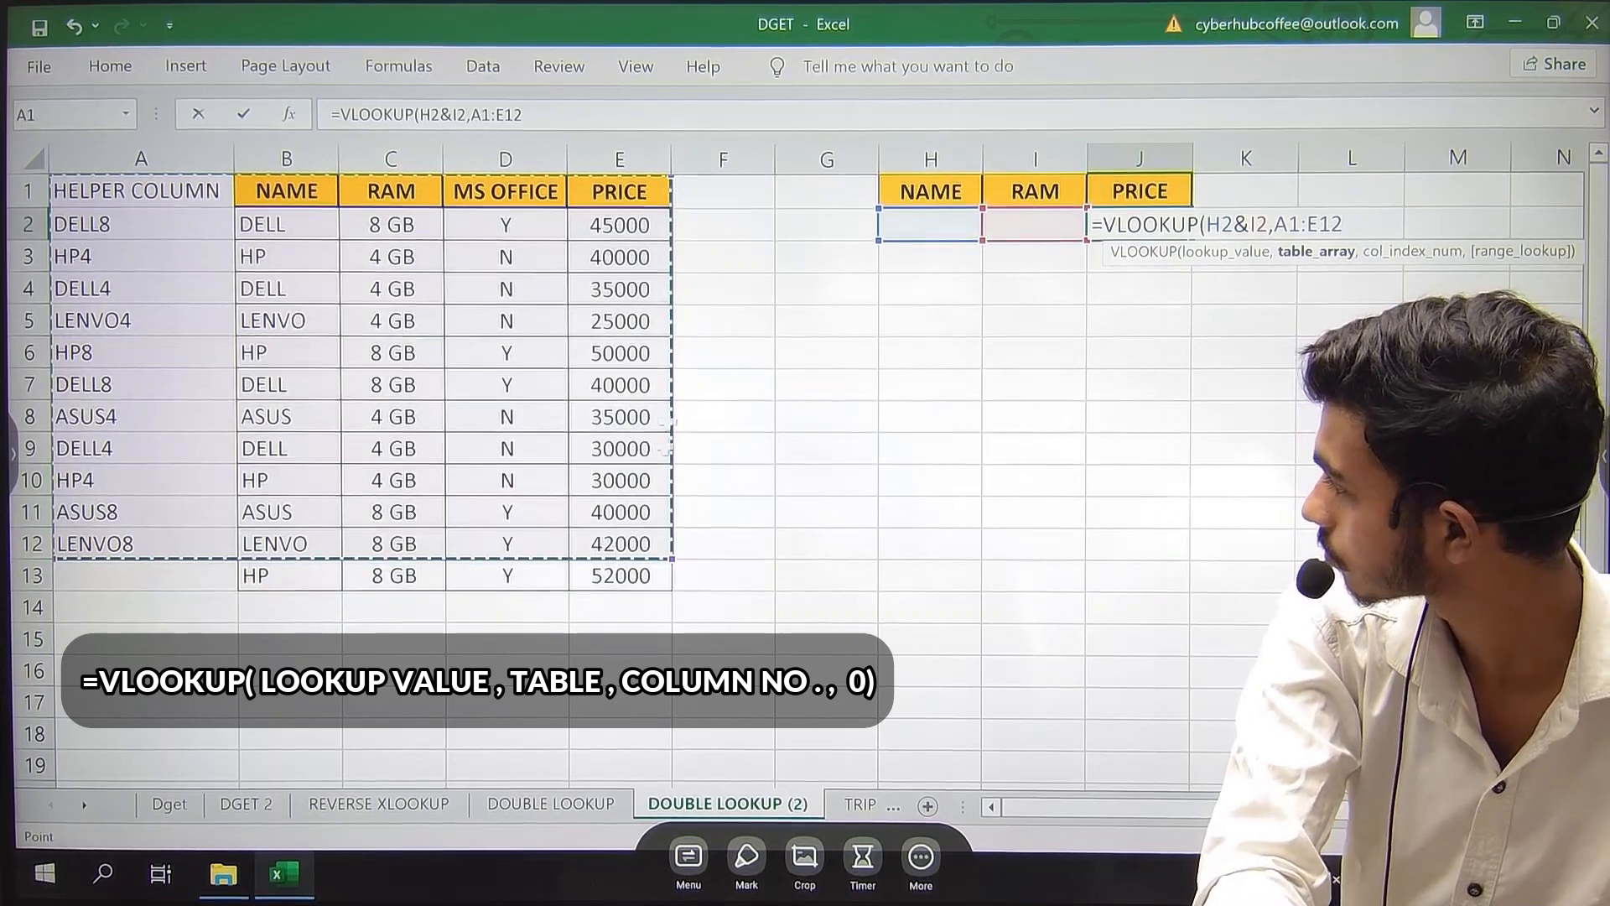
pyautogui.press('Escape')
# - Extend the helper formula from A12 to the last table row, A13
pyautogui.click(211, 549)
pyautogui.doubleClick(237, 559)
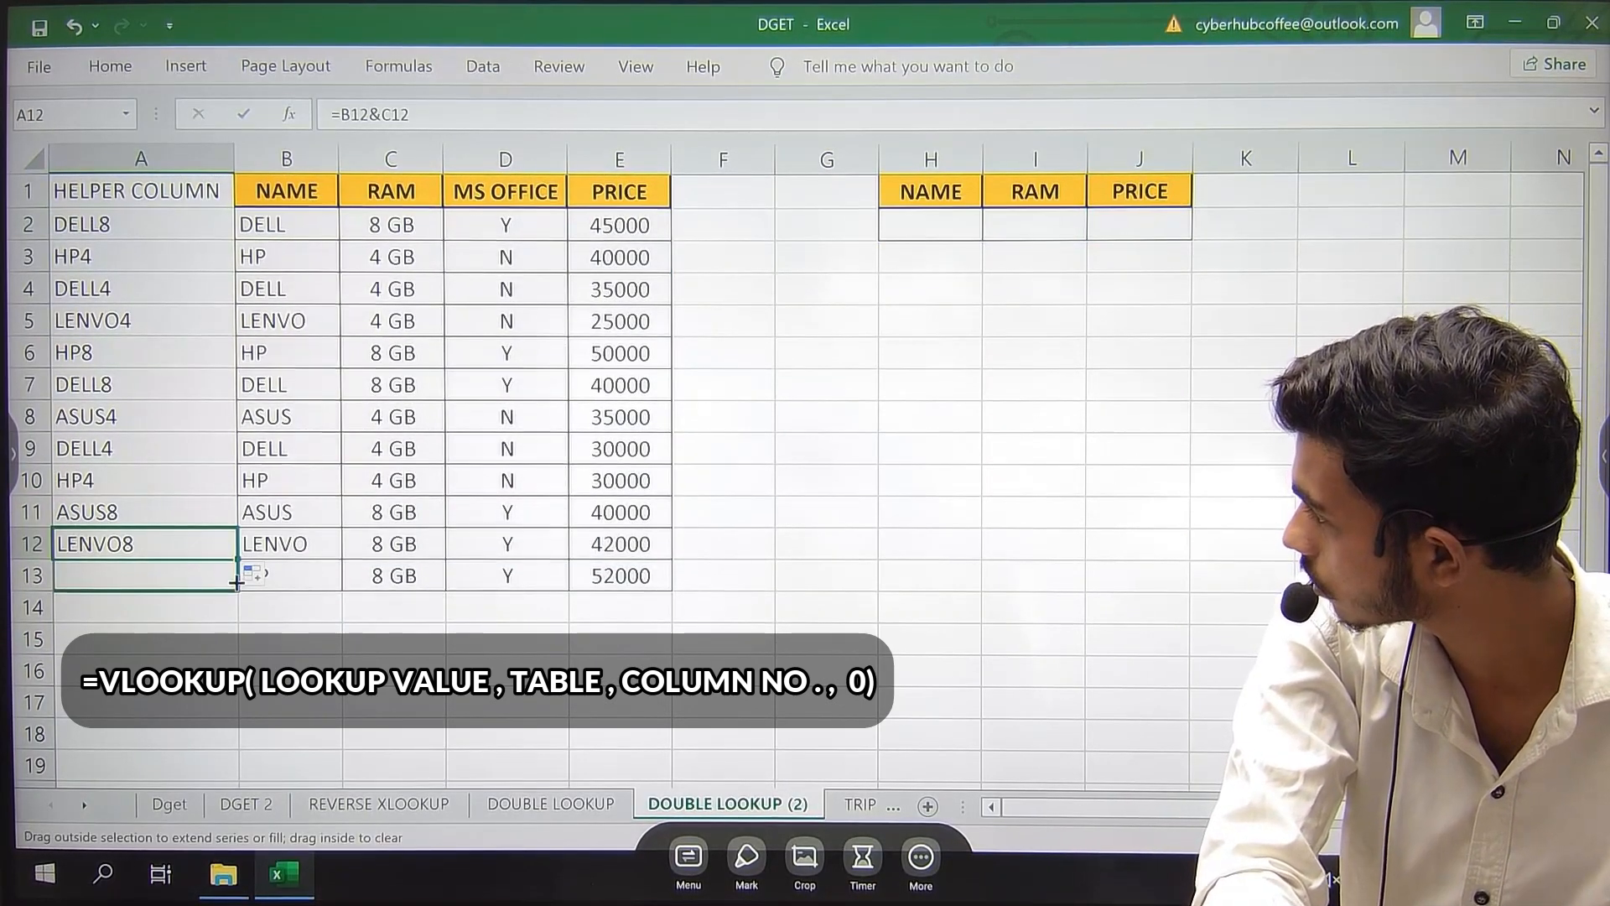
# - Enter the formula =VLOOKUP(H2&I2,A1:E13,5,0) in the PRICE cell J2
pyautogui.click(1122, 232)
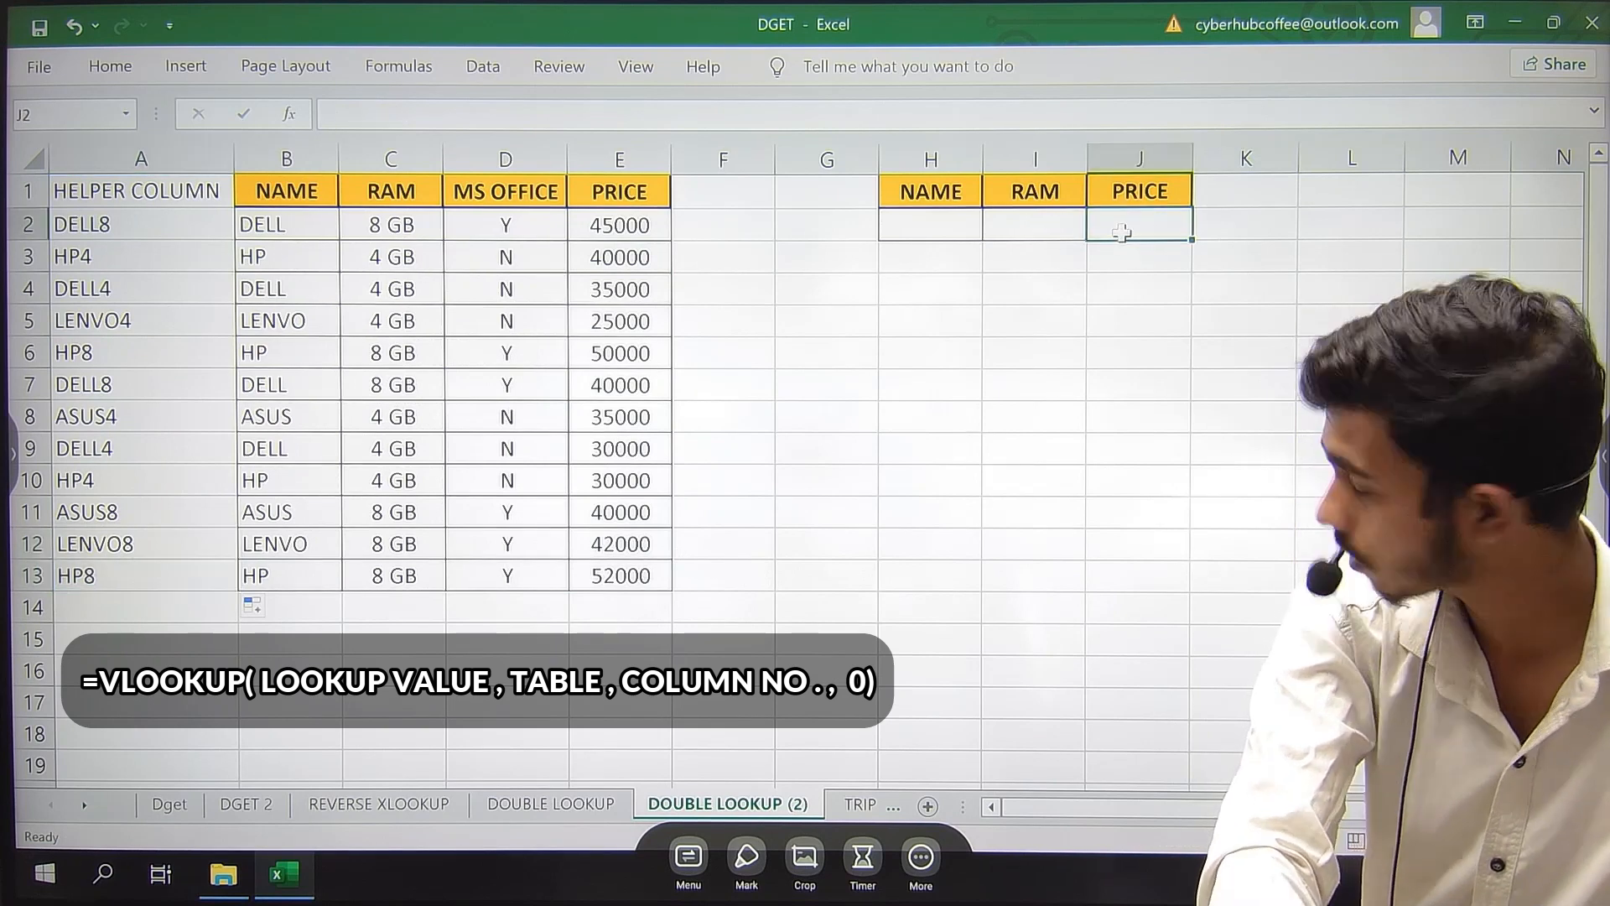
pyautogui.write('=VLOOKUP(')
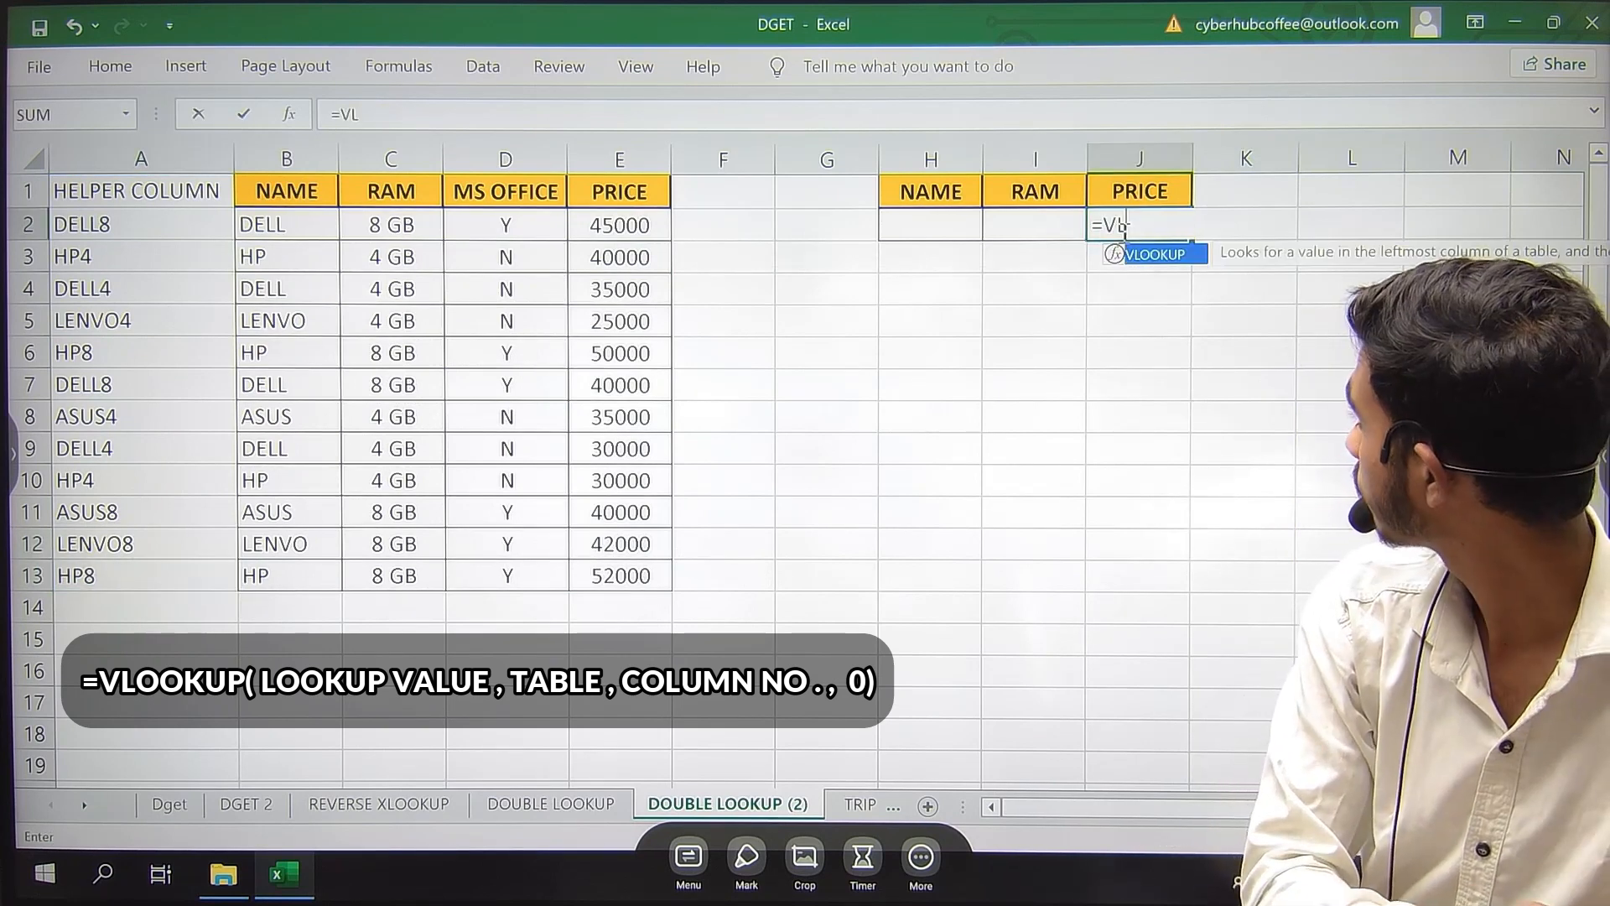
pyautogui.click(961, 238)
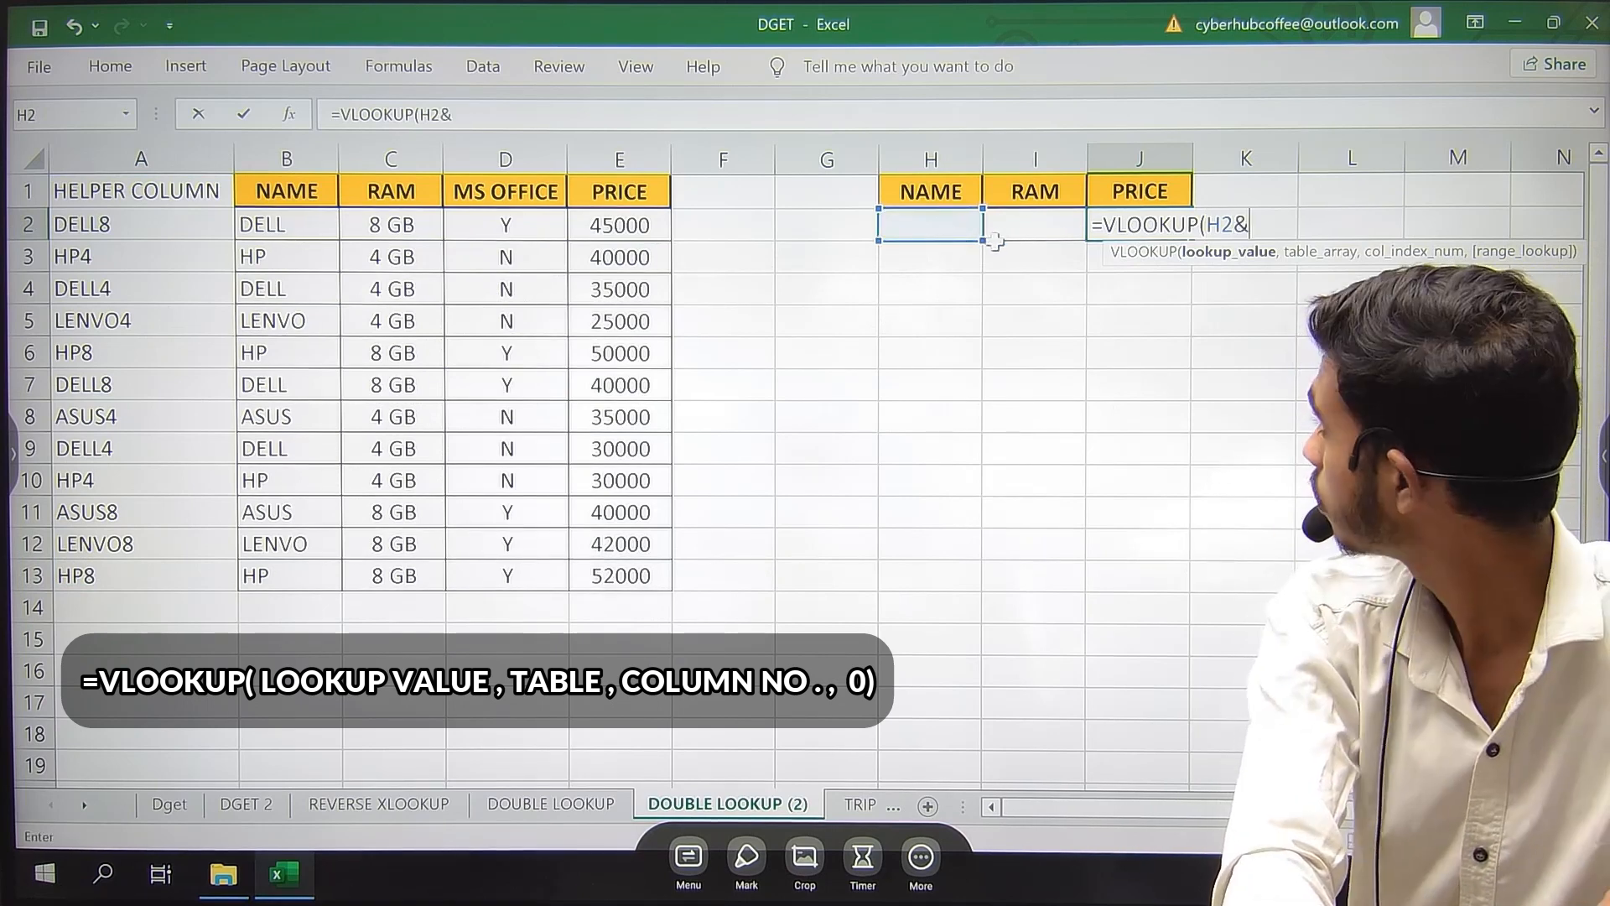
pyautogui.click(1024, 234)
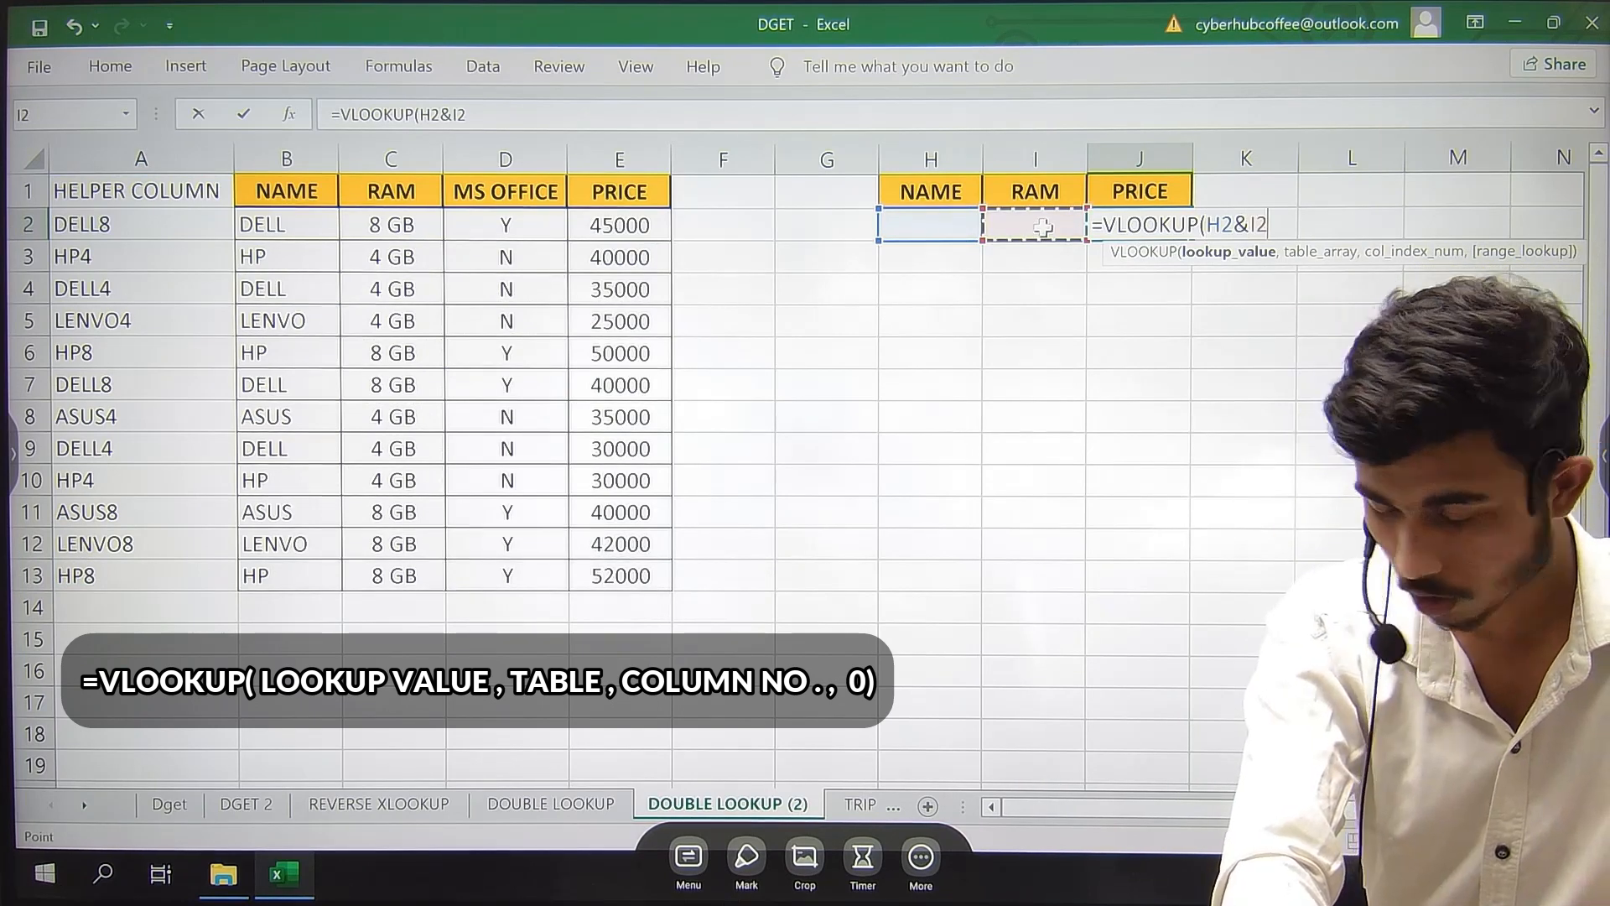
pyautogui.write(',')
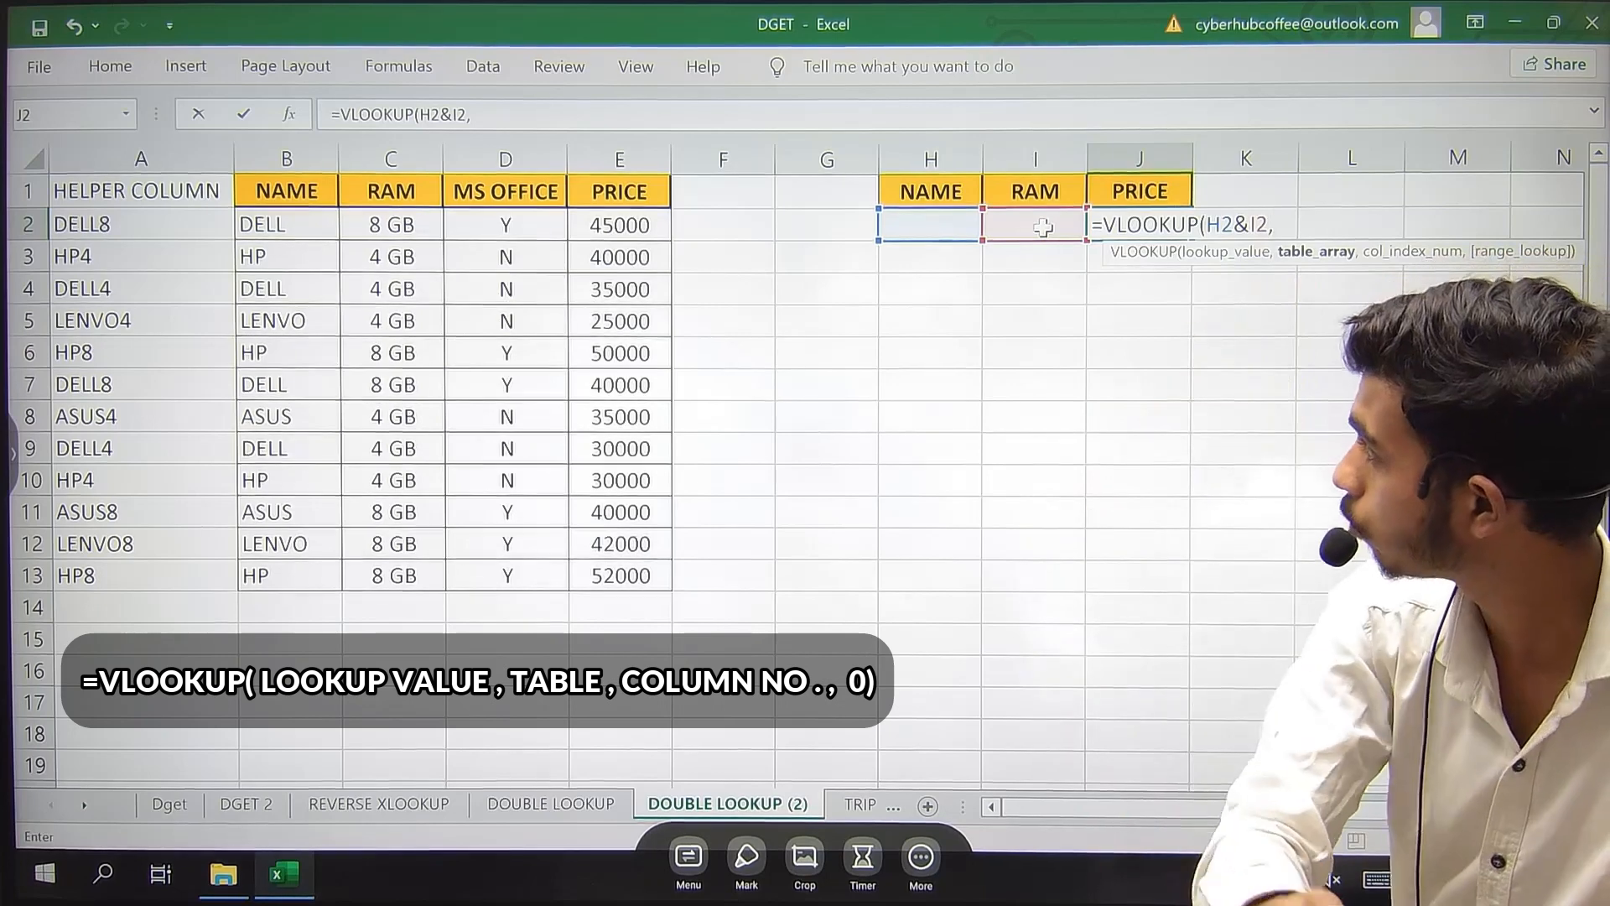
pyautogui.moveTo(170, 188); pyautogui.dragTo(596, 575)
pyautogui.write(',')
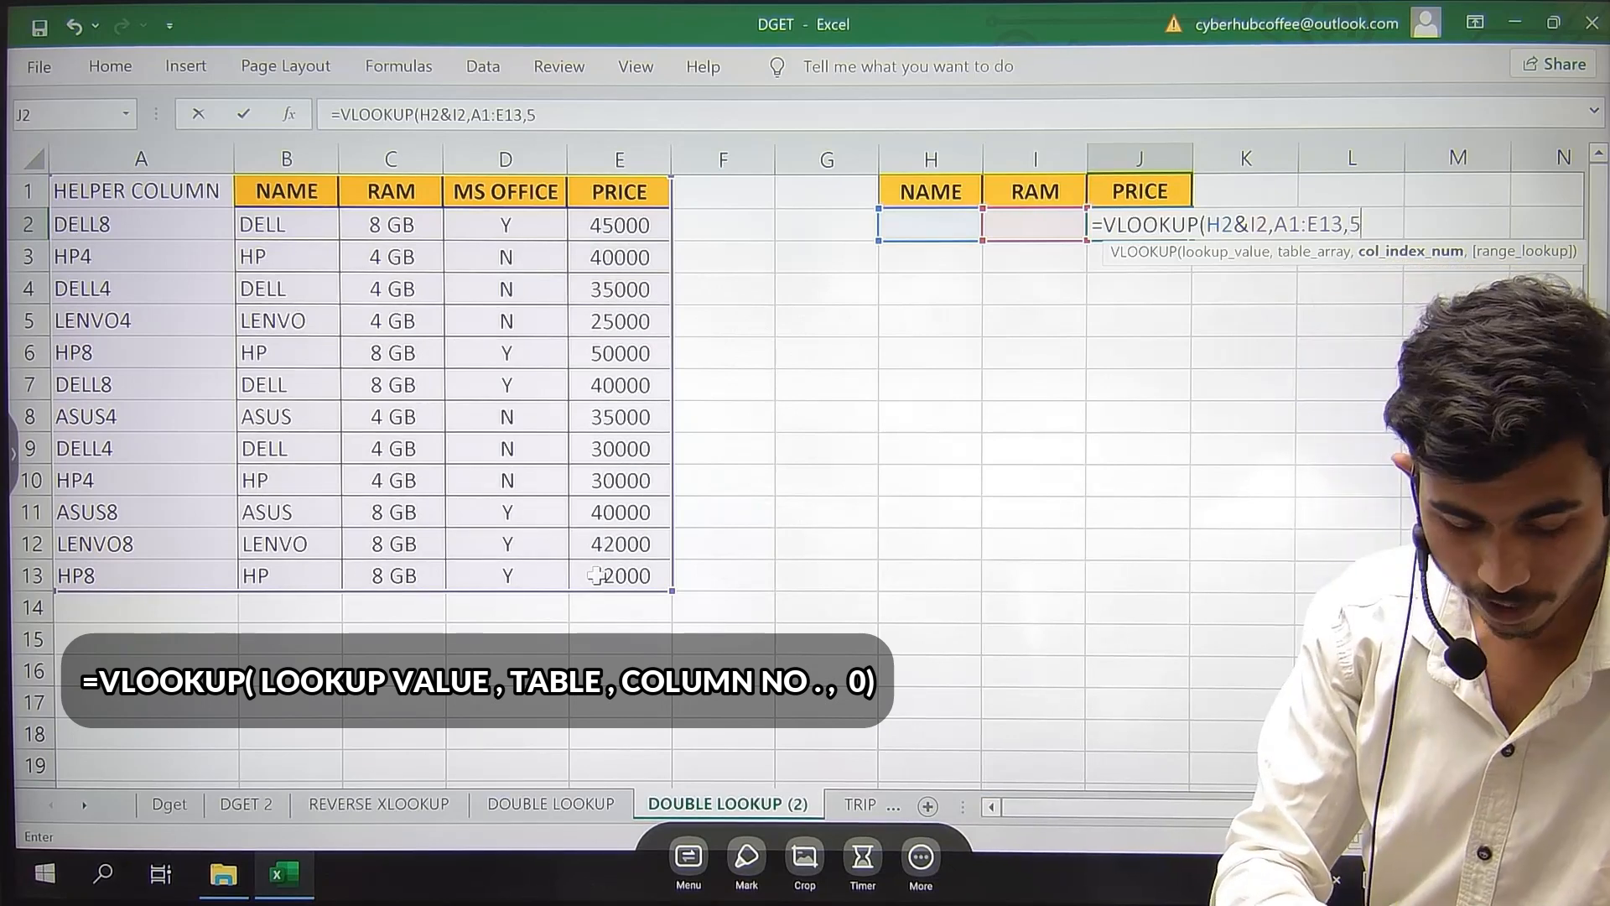
pyautogui.write('5,0')
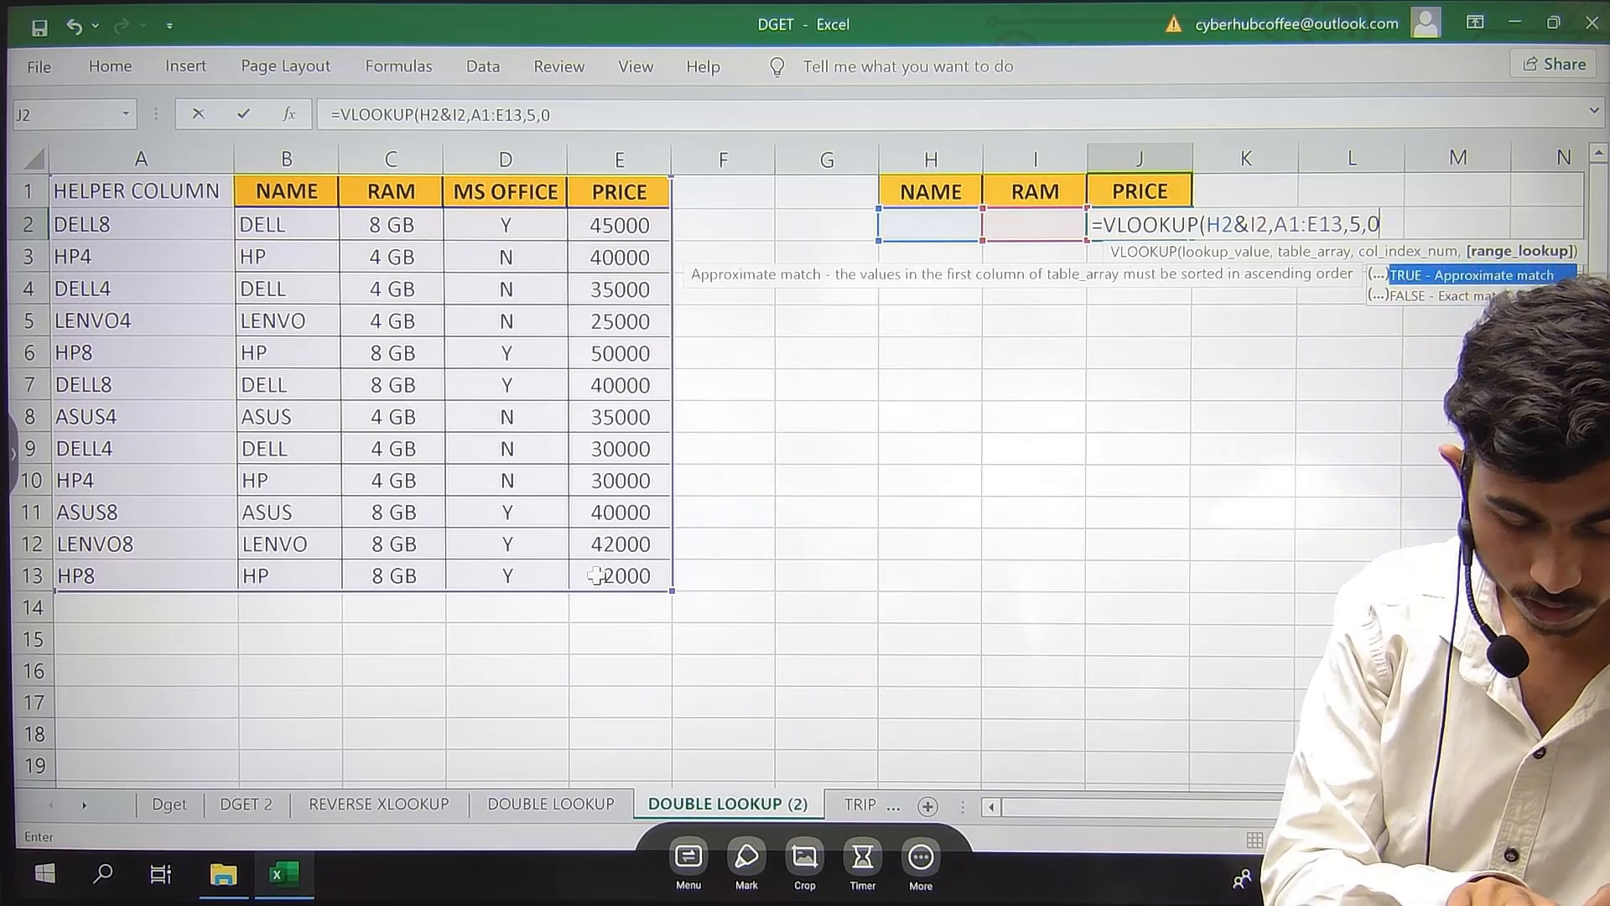
pyautogui.write(')')
pyautogui.press('Return')
# - Test the lookup by entering DELL as the name in H2 and 8 as the RAM in I2
pyautogui.press('Up')
pyautogui.press('Left')
pyautogui.press('Left')
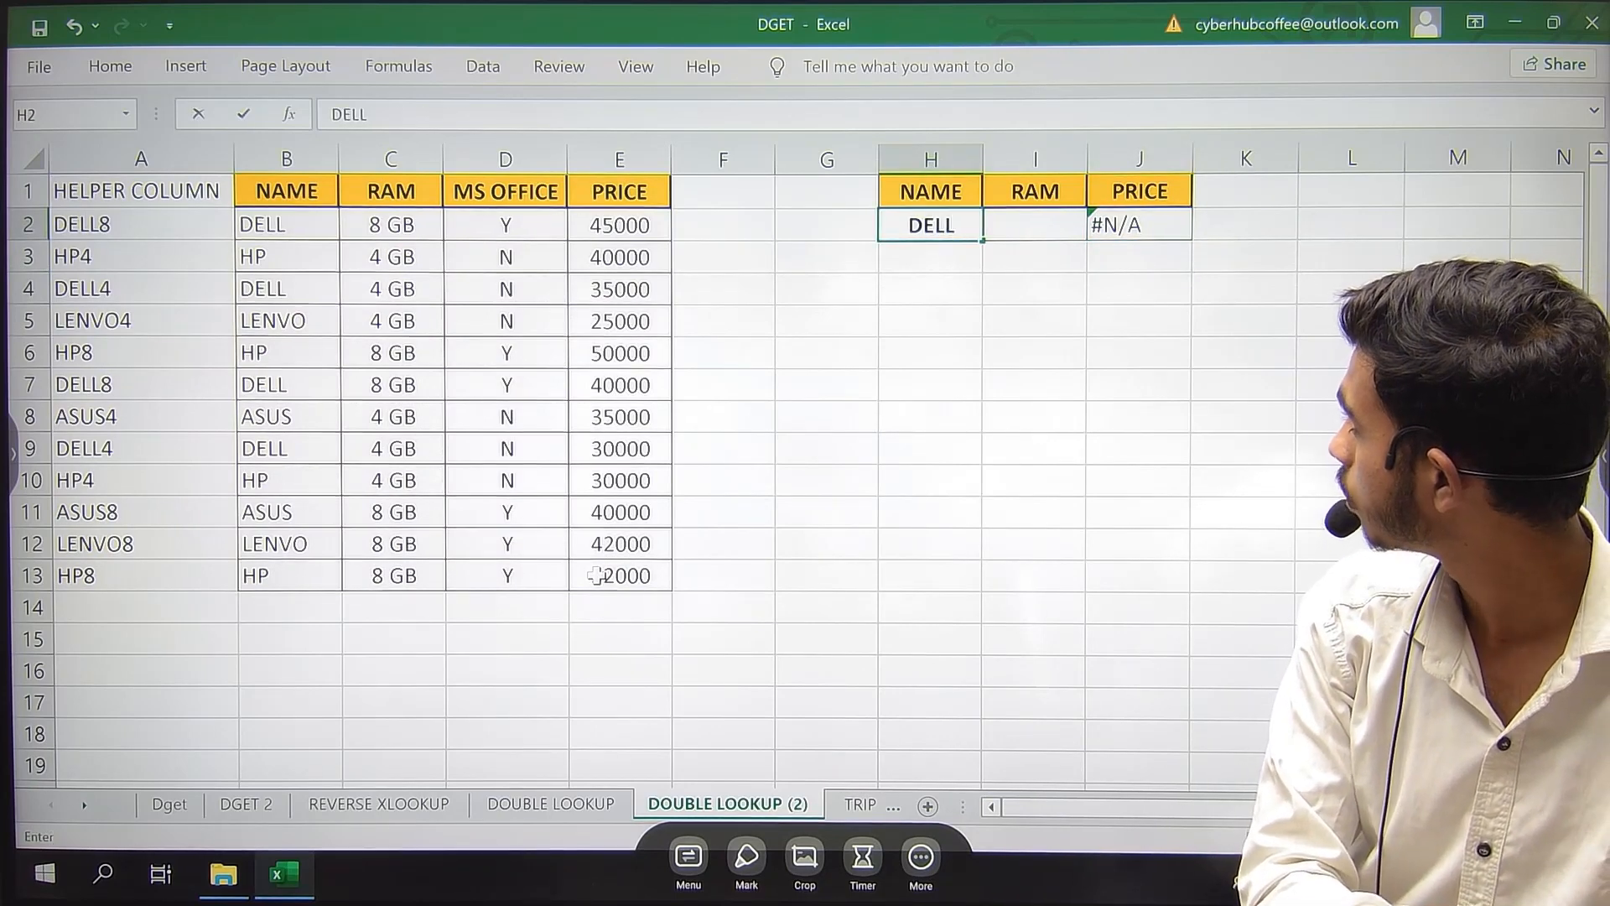
pyautogui.press('Right')
pyautogui.write('8')
pyautogui.press('Return')
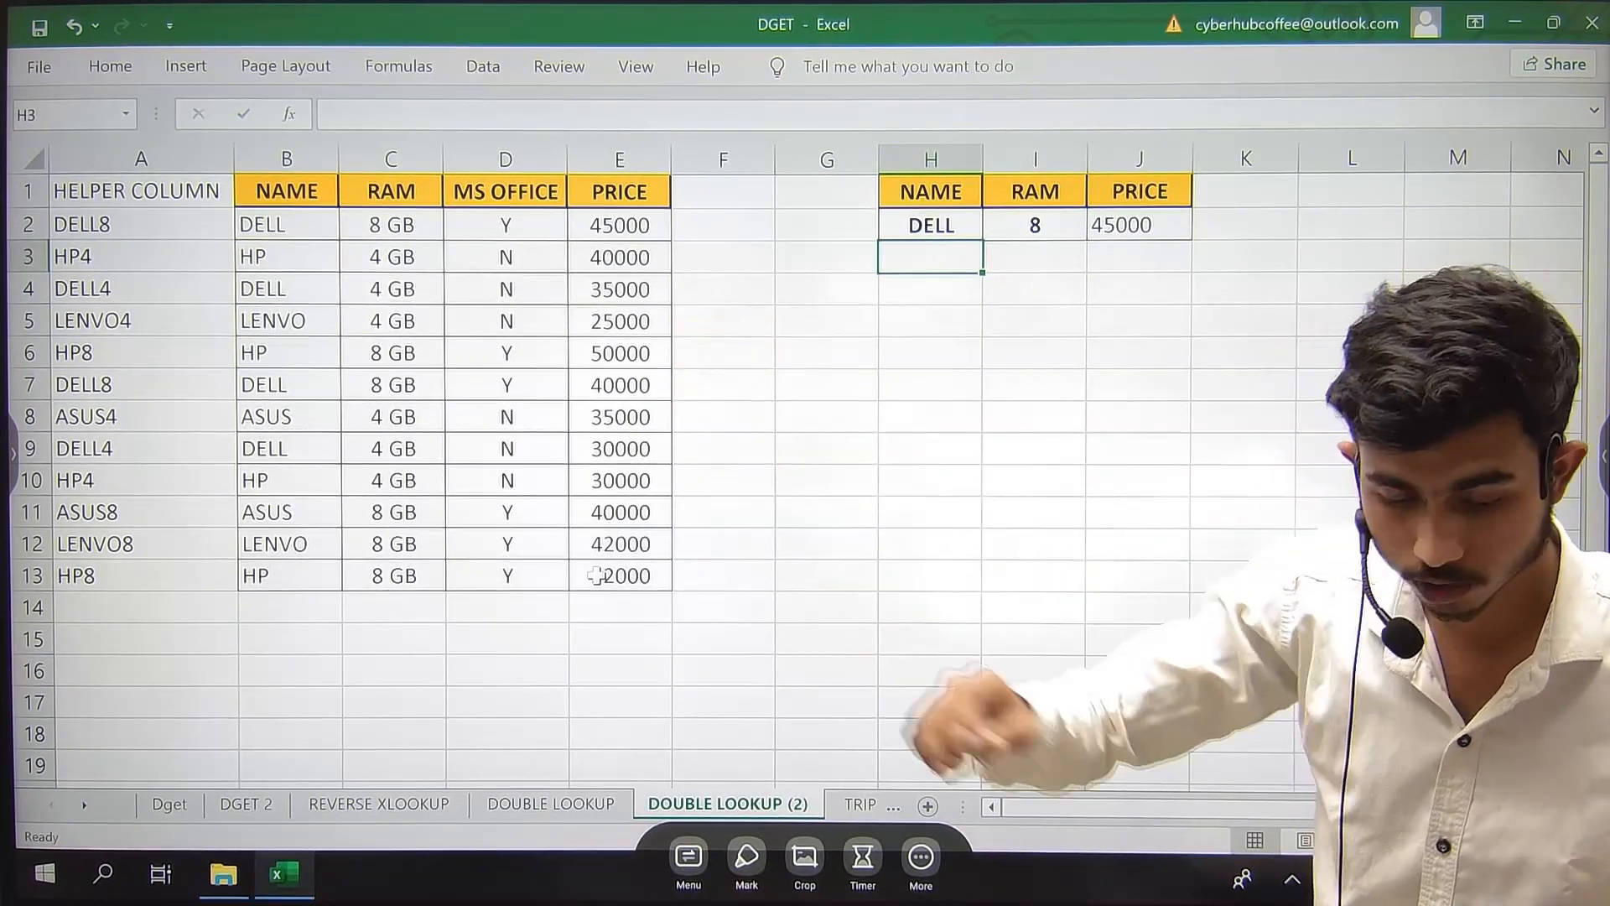
pyautogui.click(392, 227)
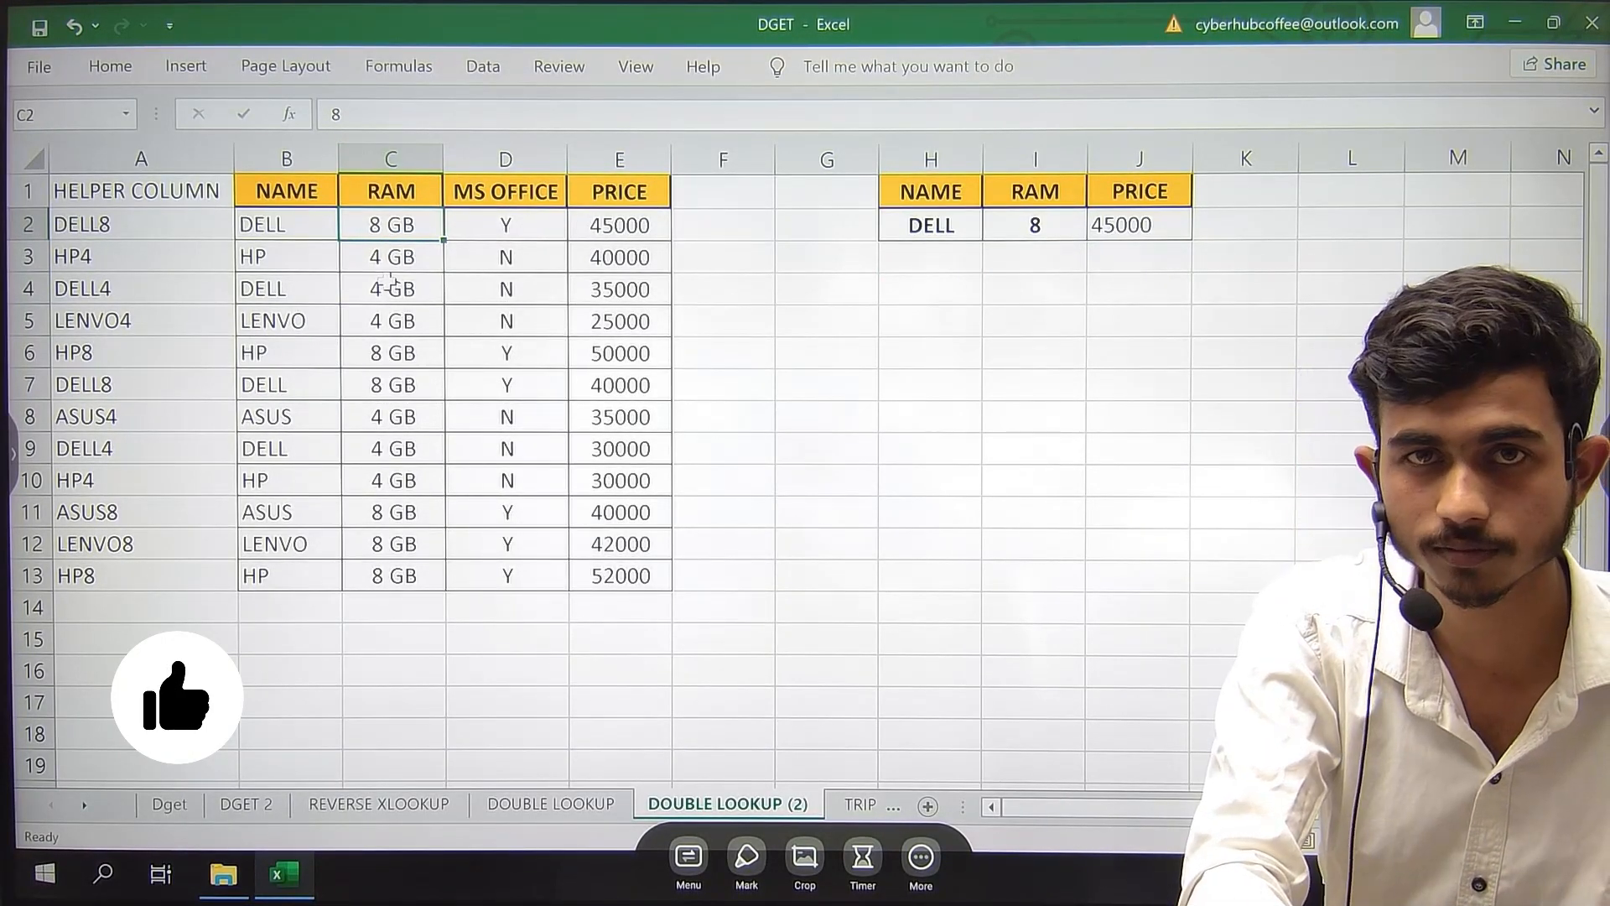
# - Test the two-criteria lookup with HP as the name in H2 and 4 as the RAM in I2
pyautogui.click(1040, 225)
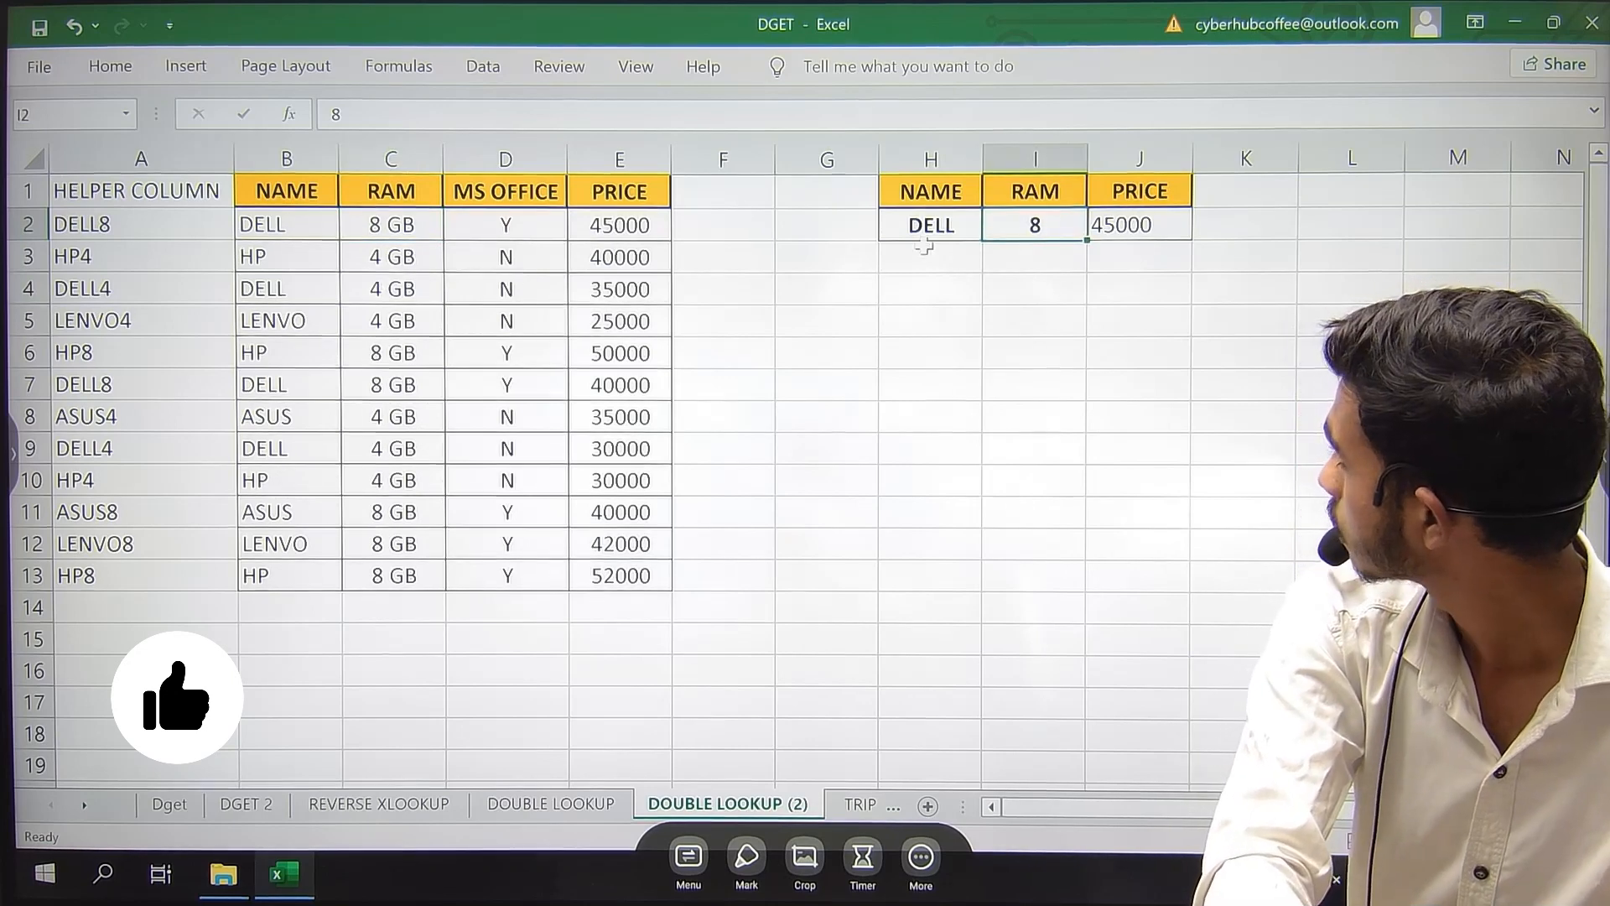
pyautogui.press('Left')
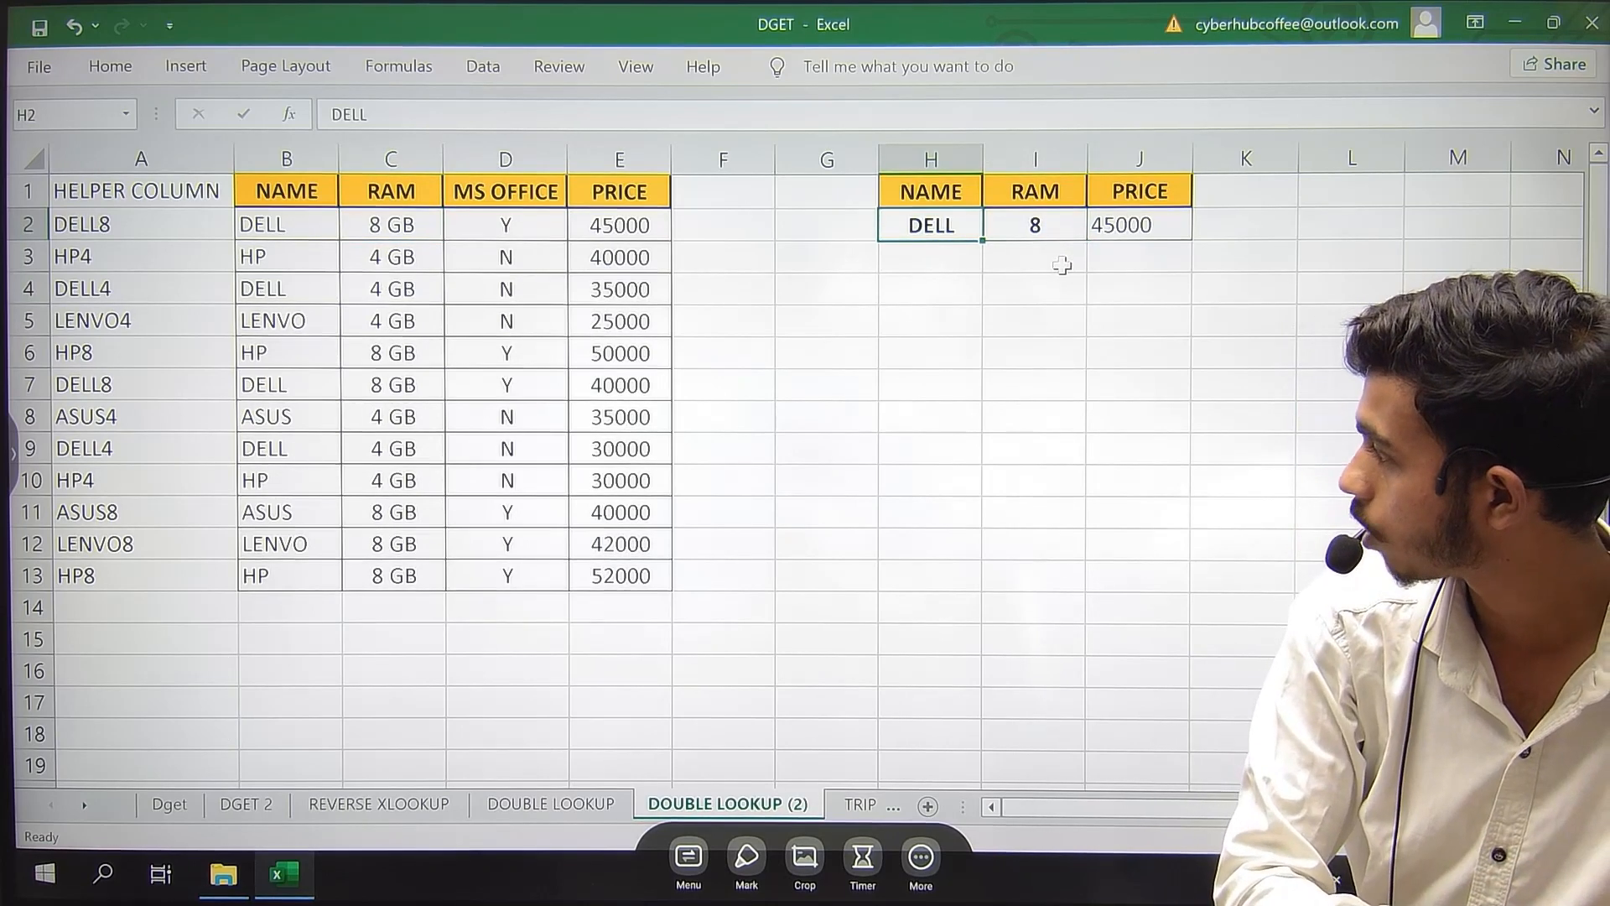
pyautogui.write('HP')
pyautogui.press('Tab')
pyautogui.write('4')
pyautogui.press('Return')
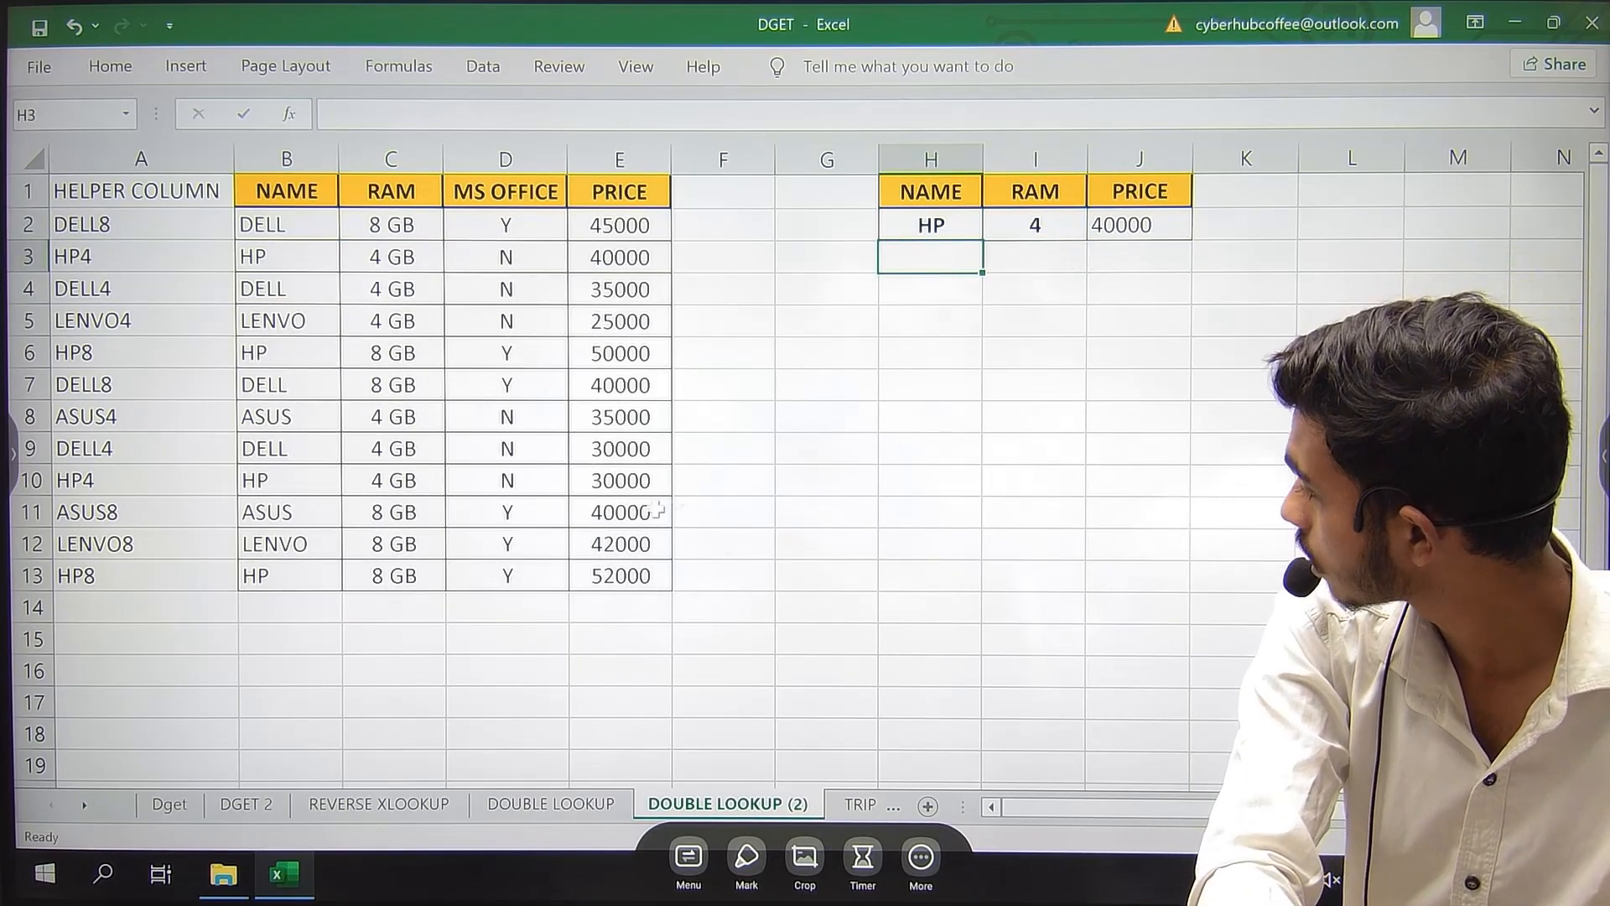
# - On the TRIPLE LOOKUP VLAUE sheet, enter DELL, 8 and 1 as name, RAM and HDD, and inspect the formula in K2
pyautogui.click(856, 805)
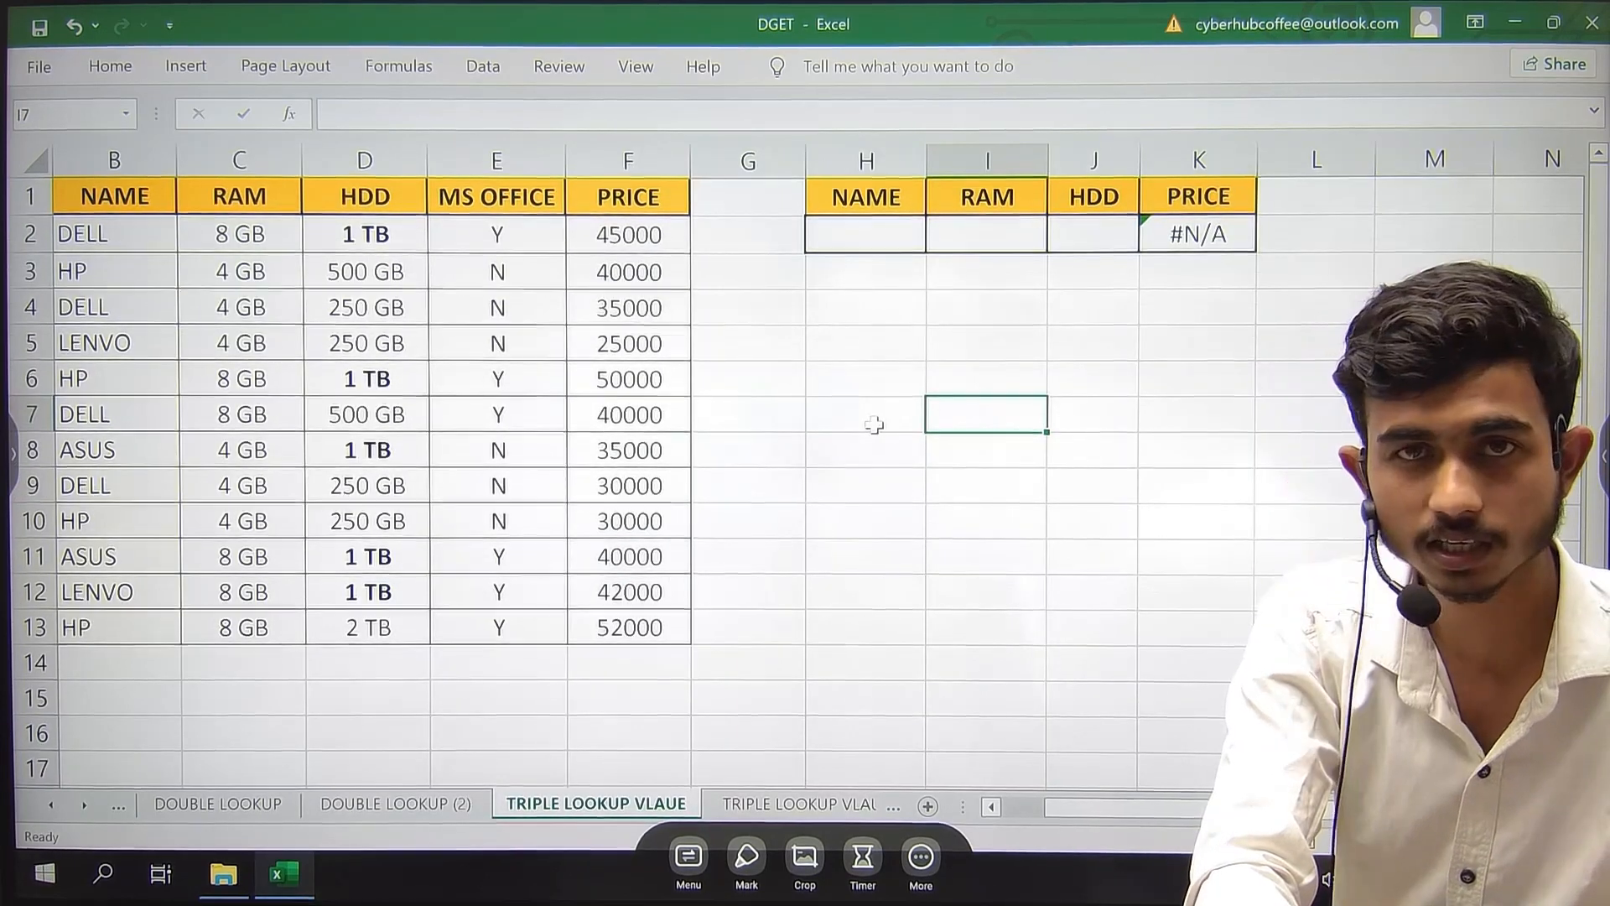
pyautogui.click(888, 230)
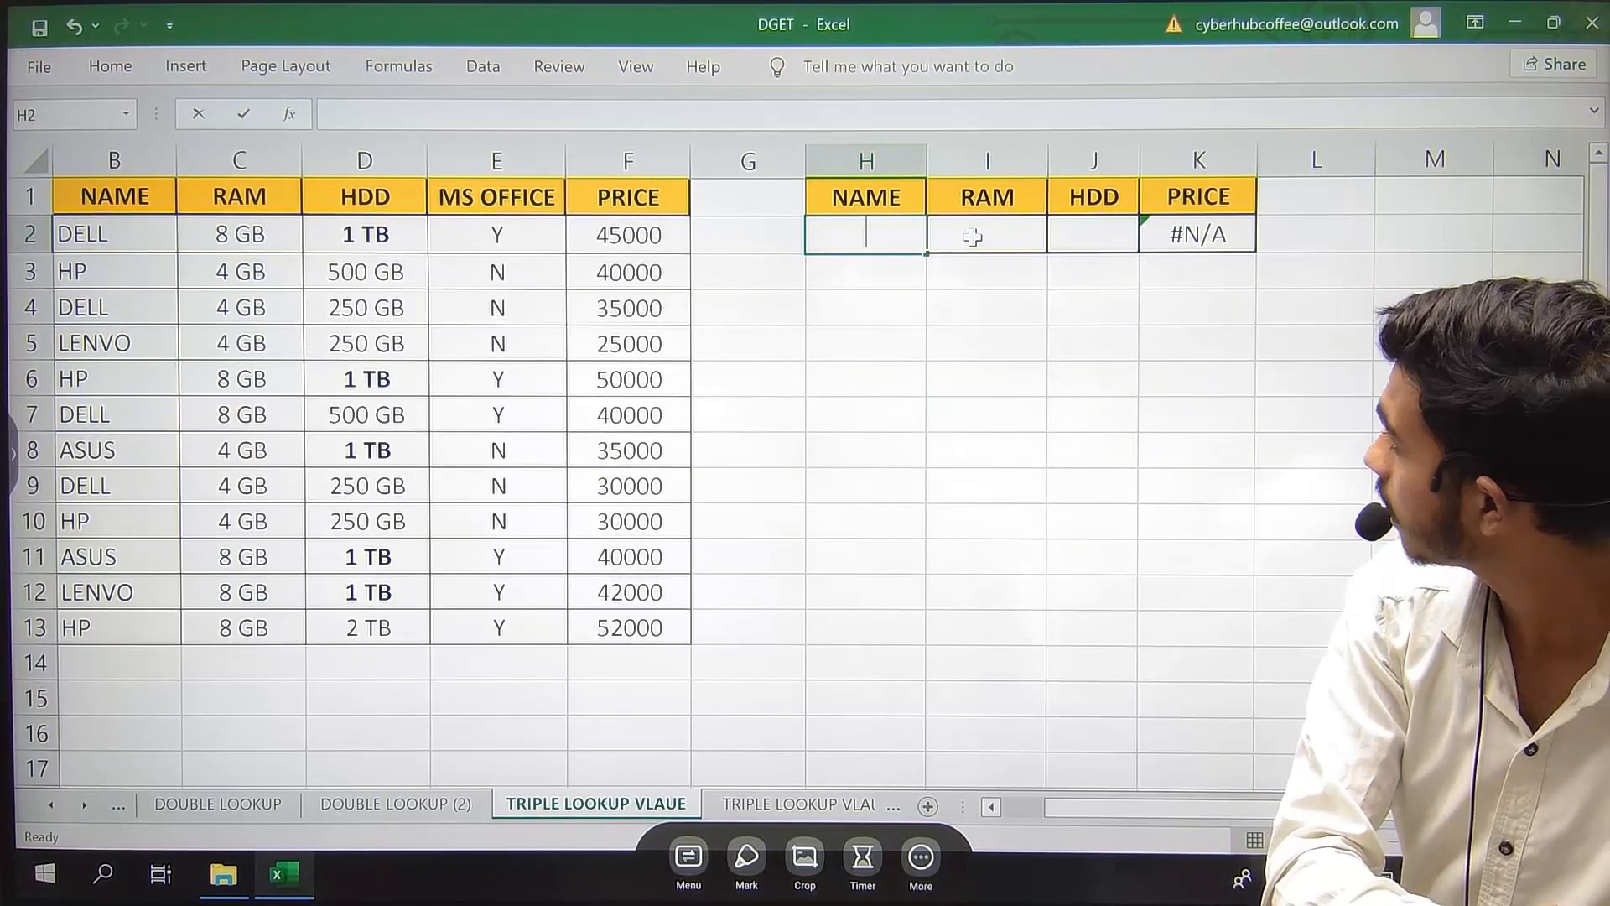
pyautogui.click(973, 237)
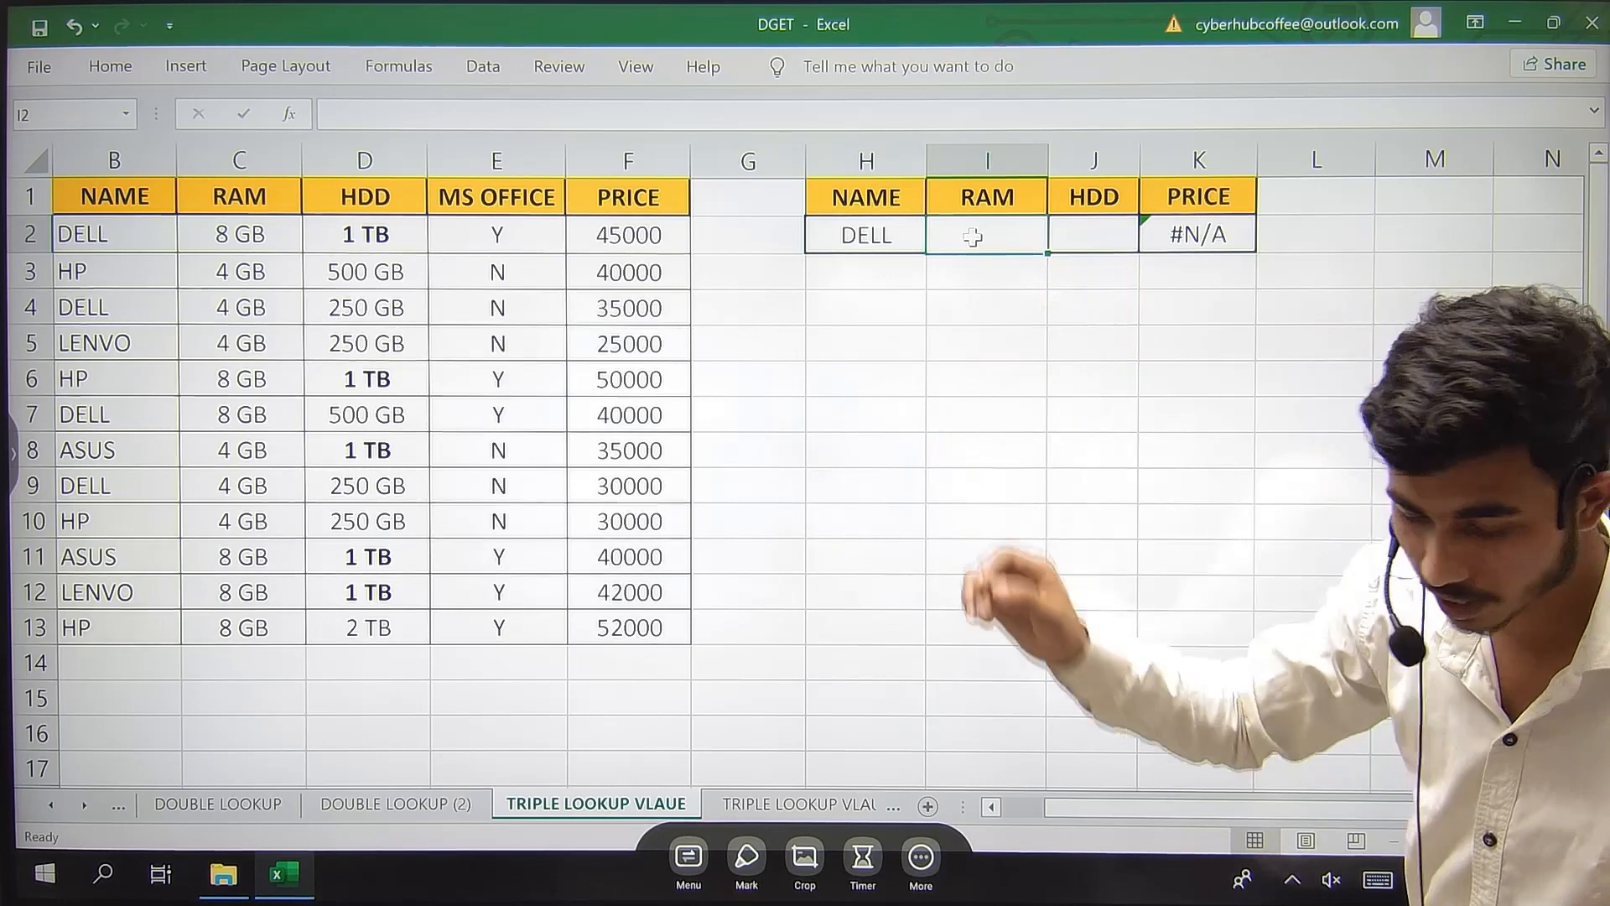
pyautogui.write('8')
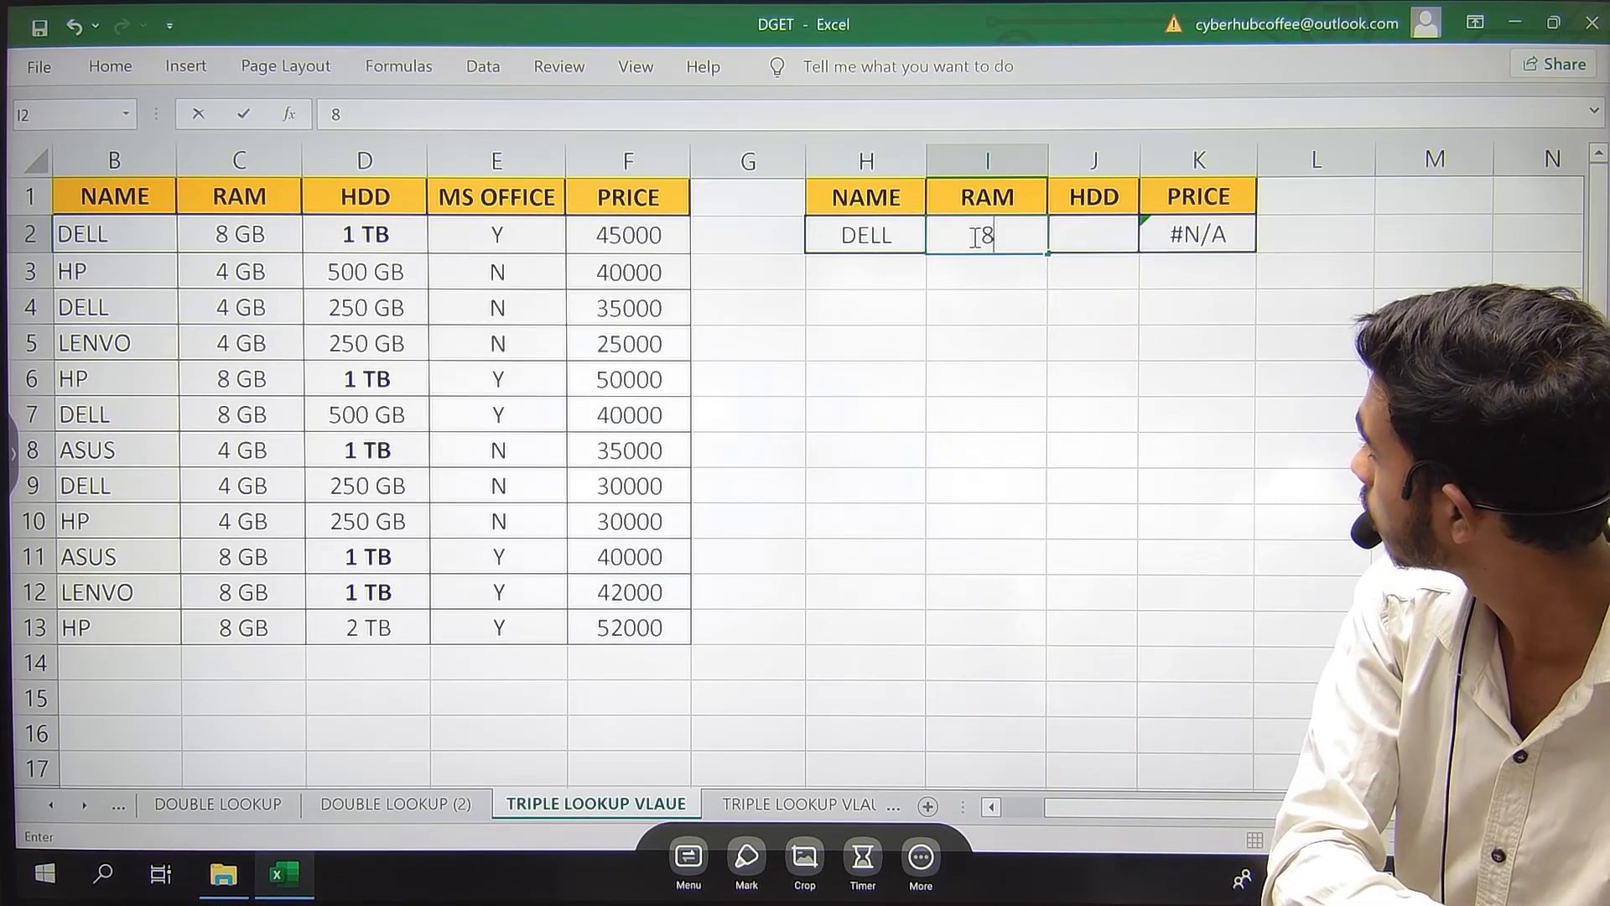
pyautogui.press('Tab')
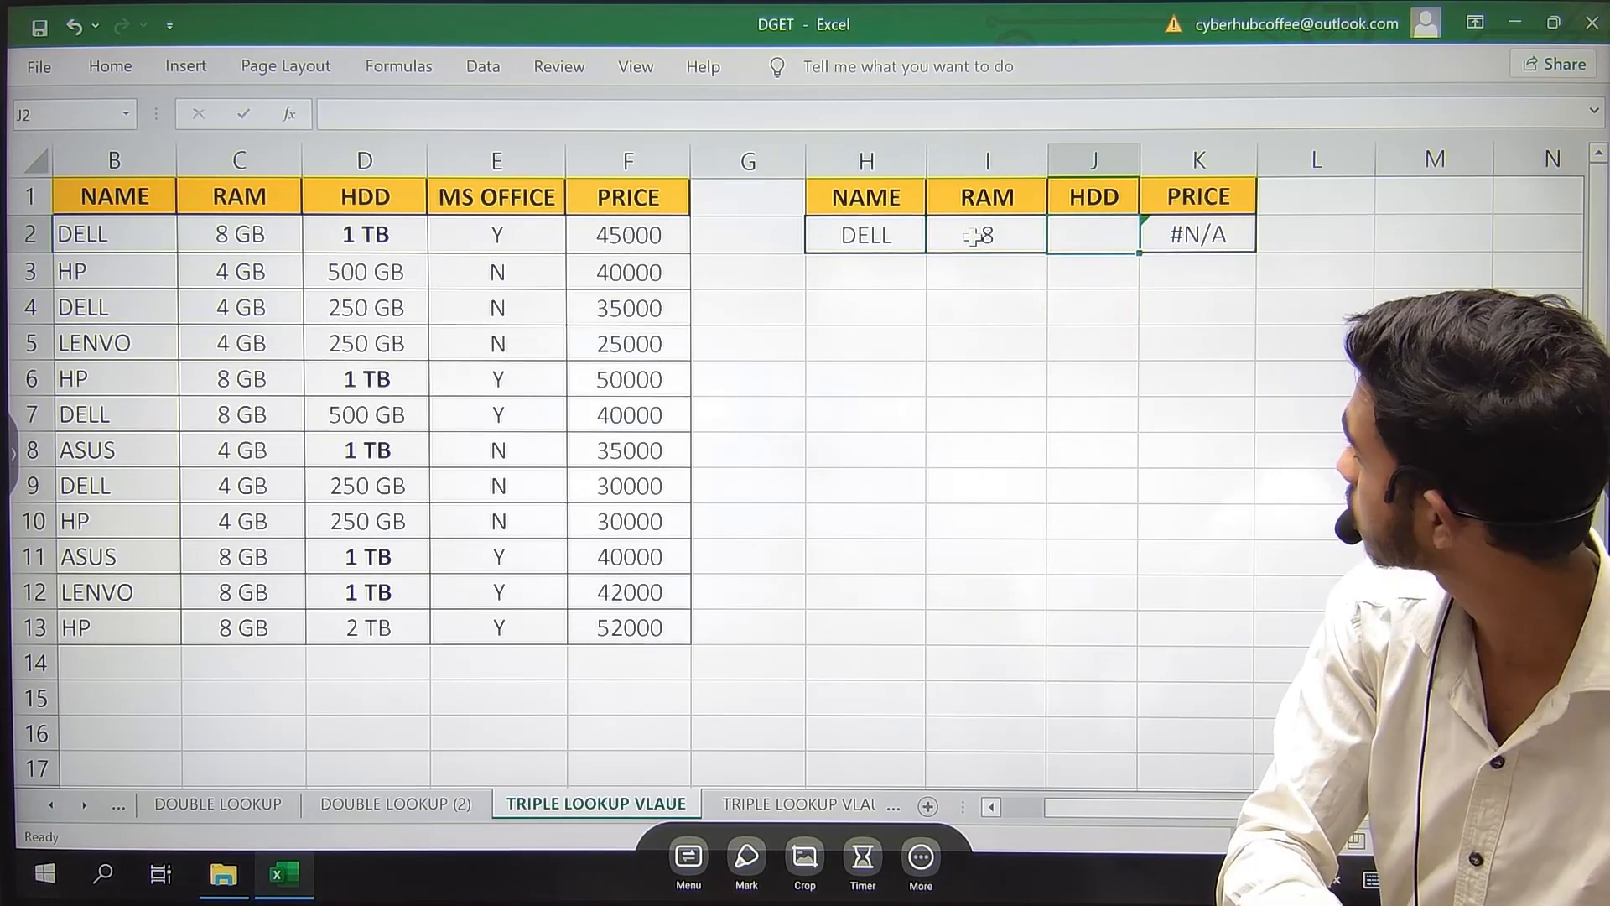
pyautogui.press('Return')
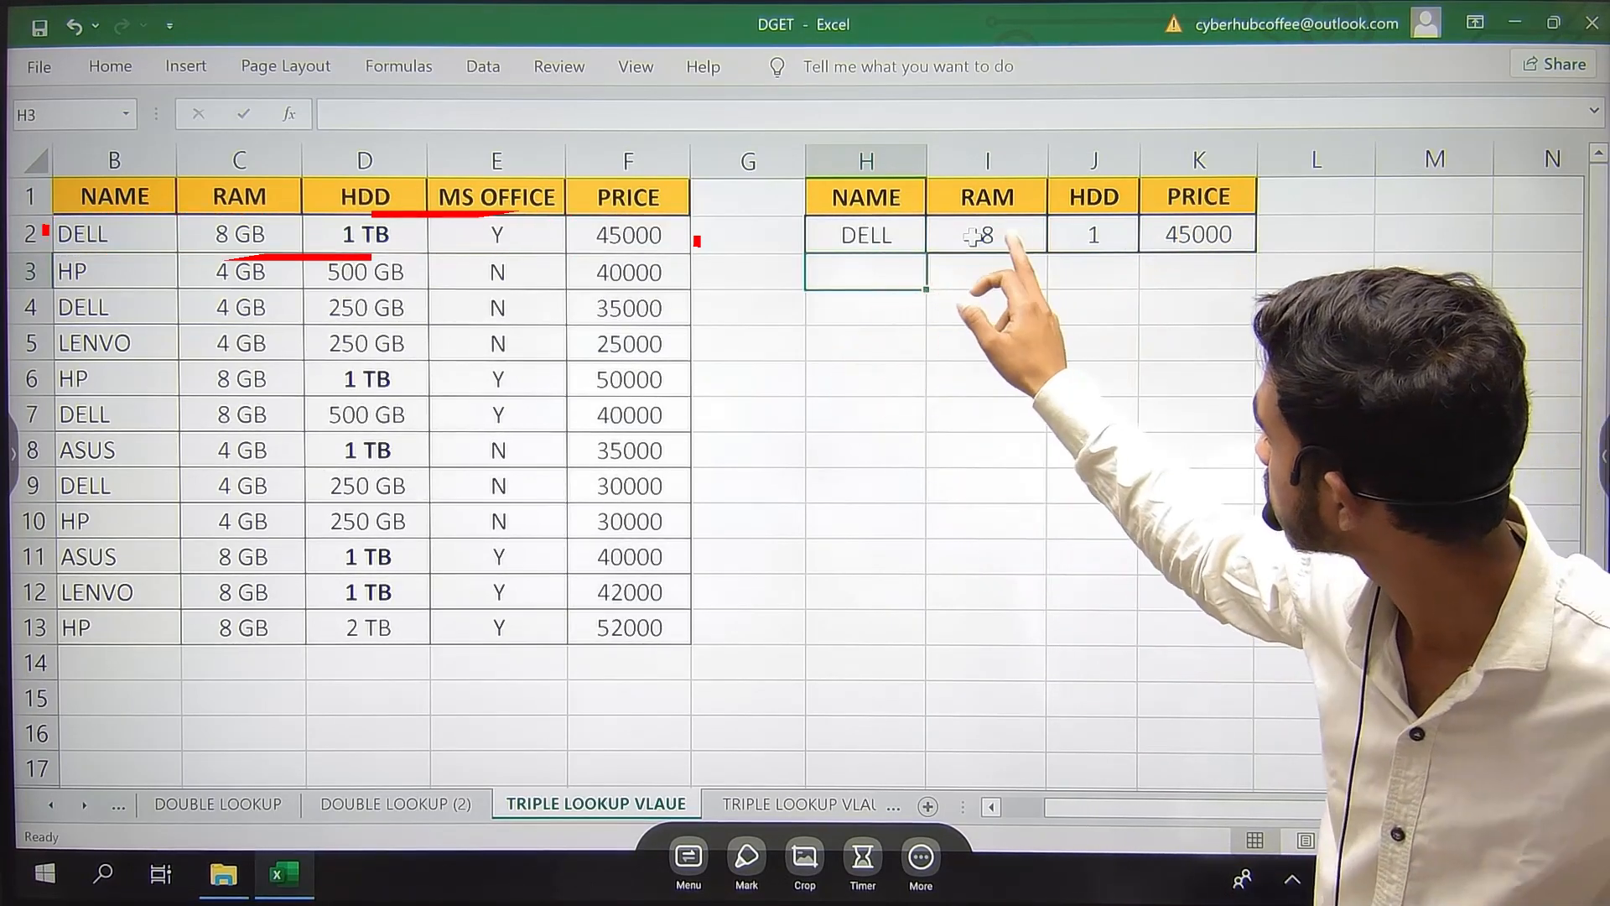
pyautogui.click(1178, 236)
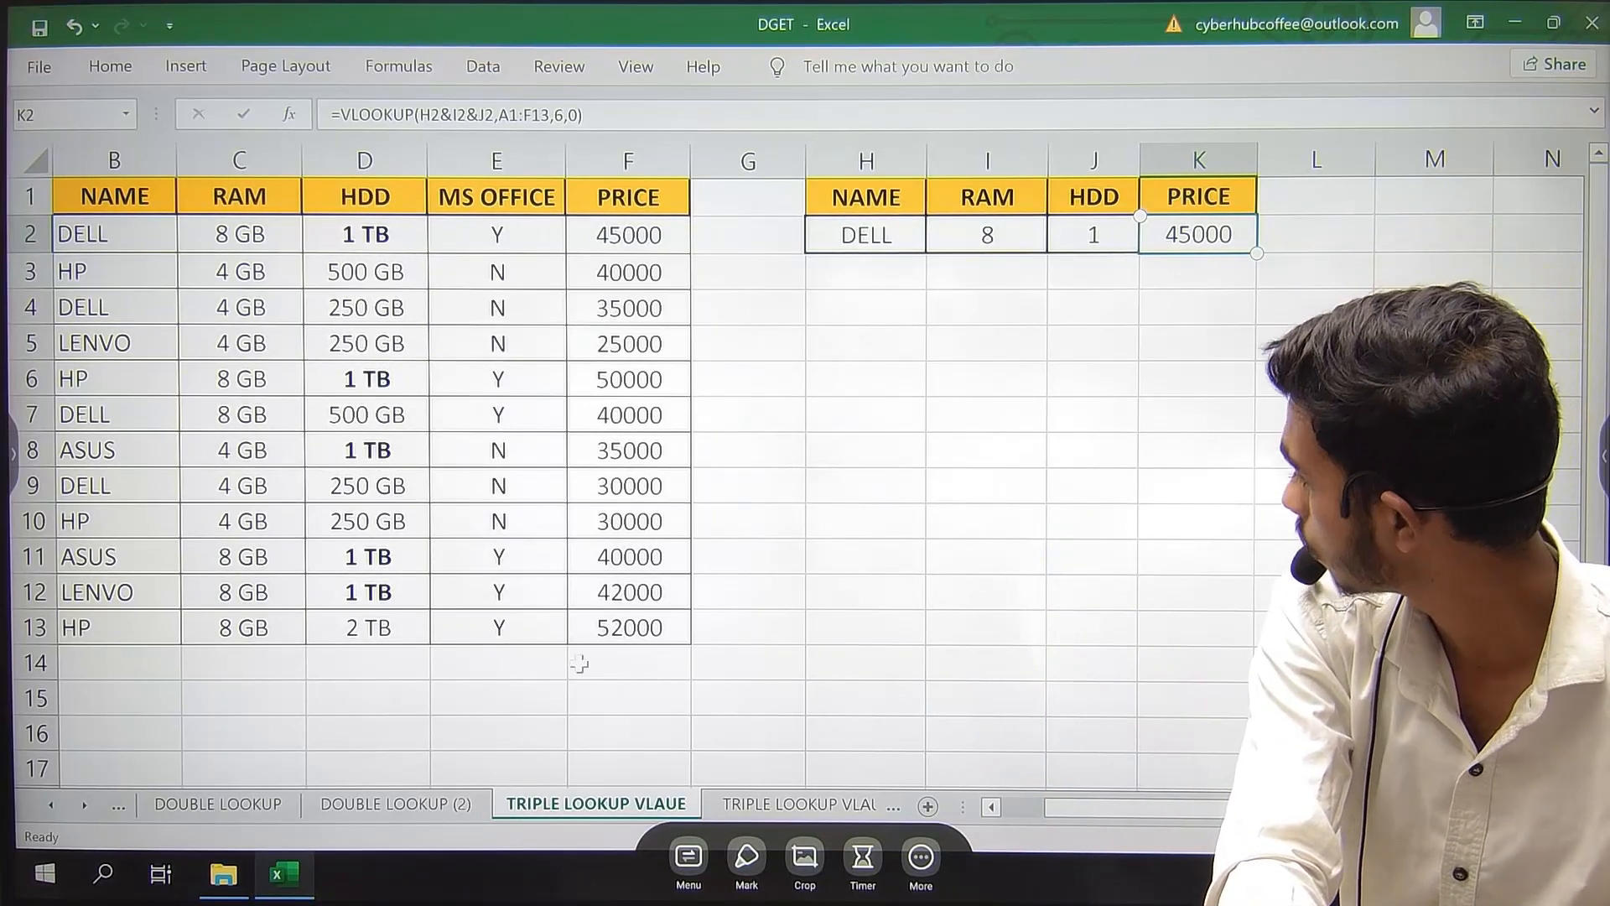
# - On the TRIPLE LOOKUP VLAUE (2) sheet, insert a blank column before NAME and widen it
pyautogui.click(821, 807)
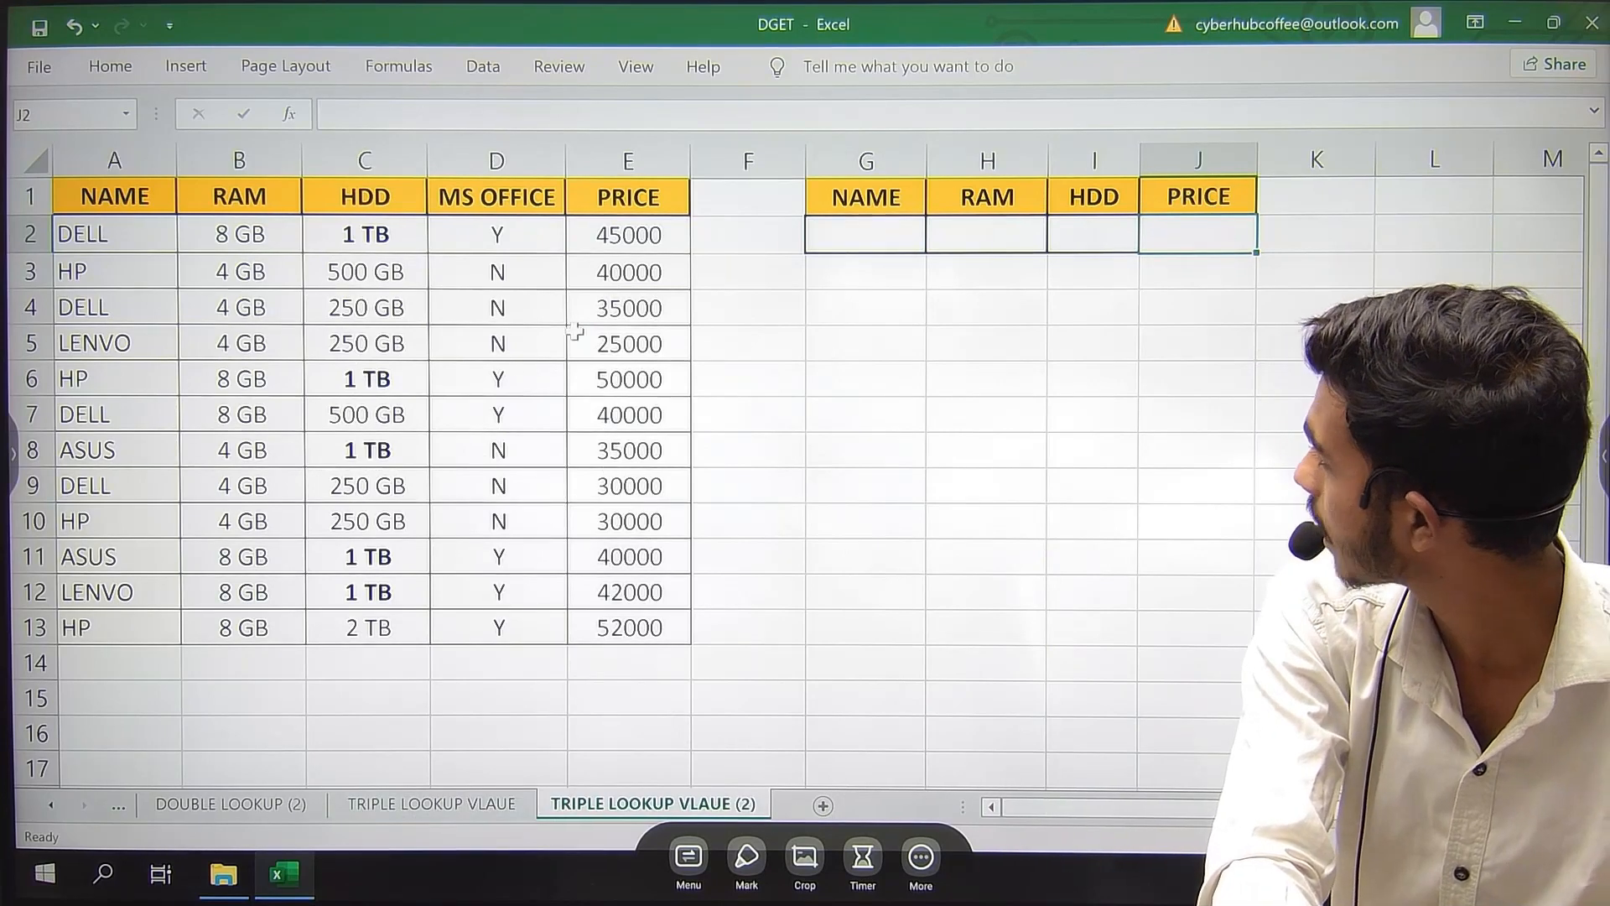
pyautogui.click(559, 302)
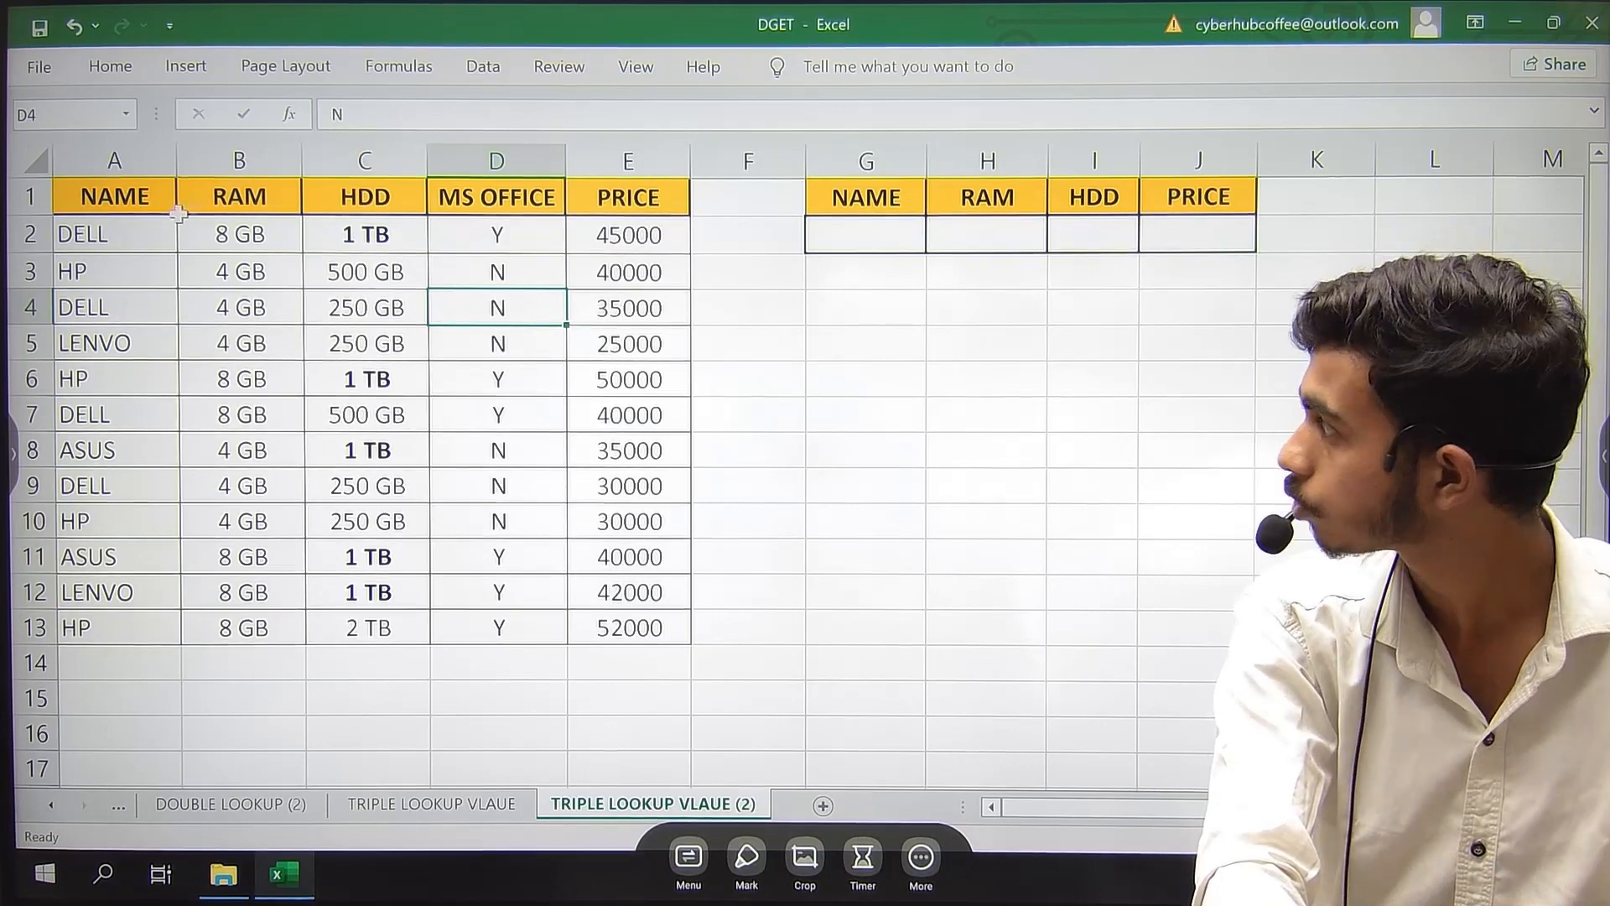
pyautogui.click(145, 158)
pyautogui.hotkey('ctrl', 'shift', '+')
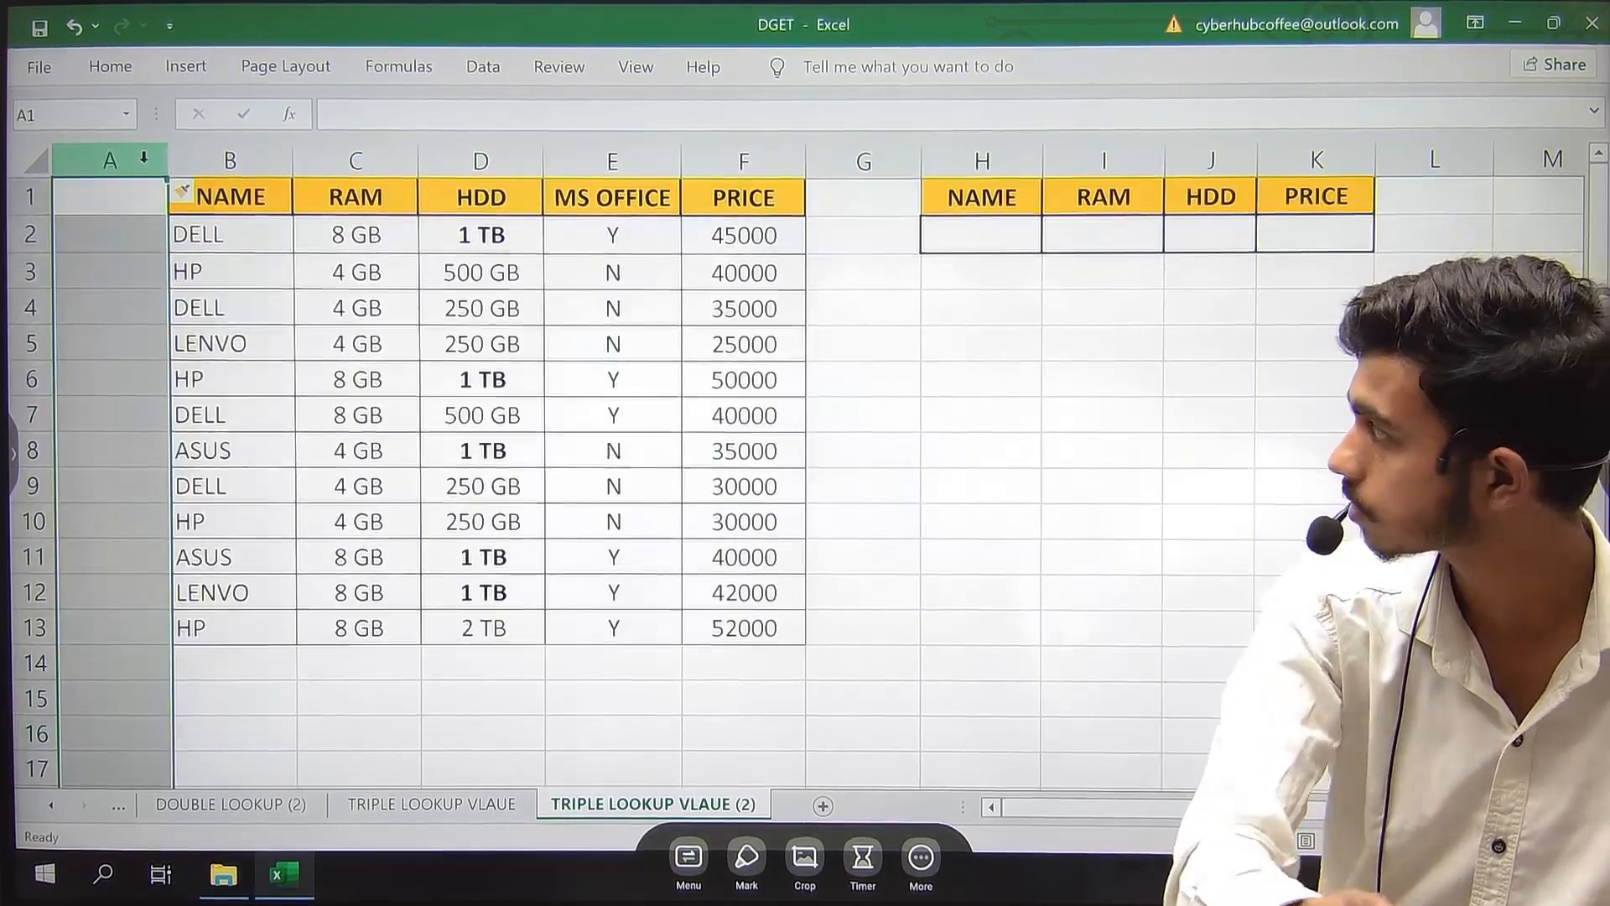
pyautogui.moveTo(168, 160); pyautogui.dragTo(234, 159)
# - Enter HELPER COLUMN as the header in A1
pyautogui.click(202, 198)
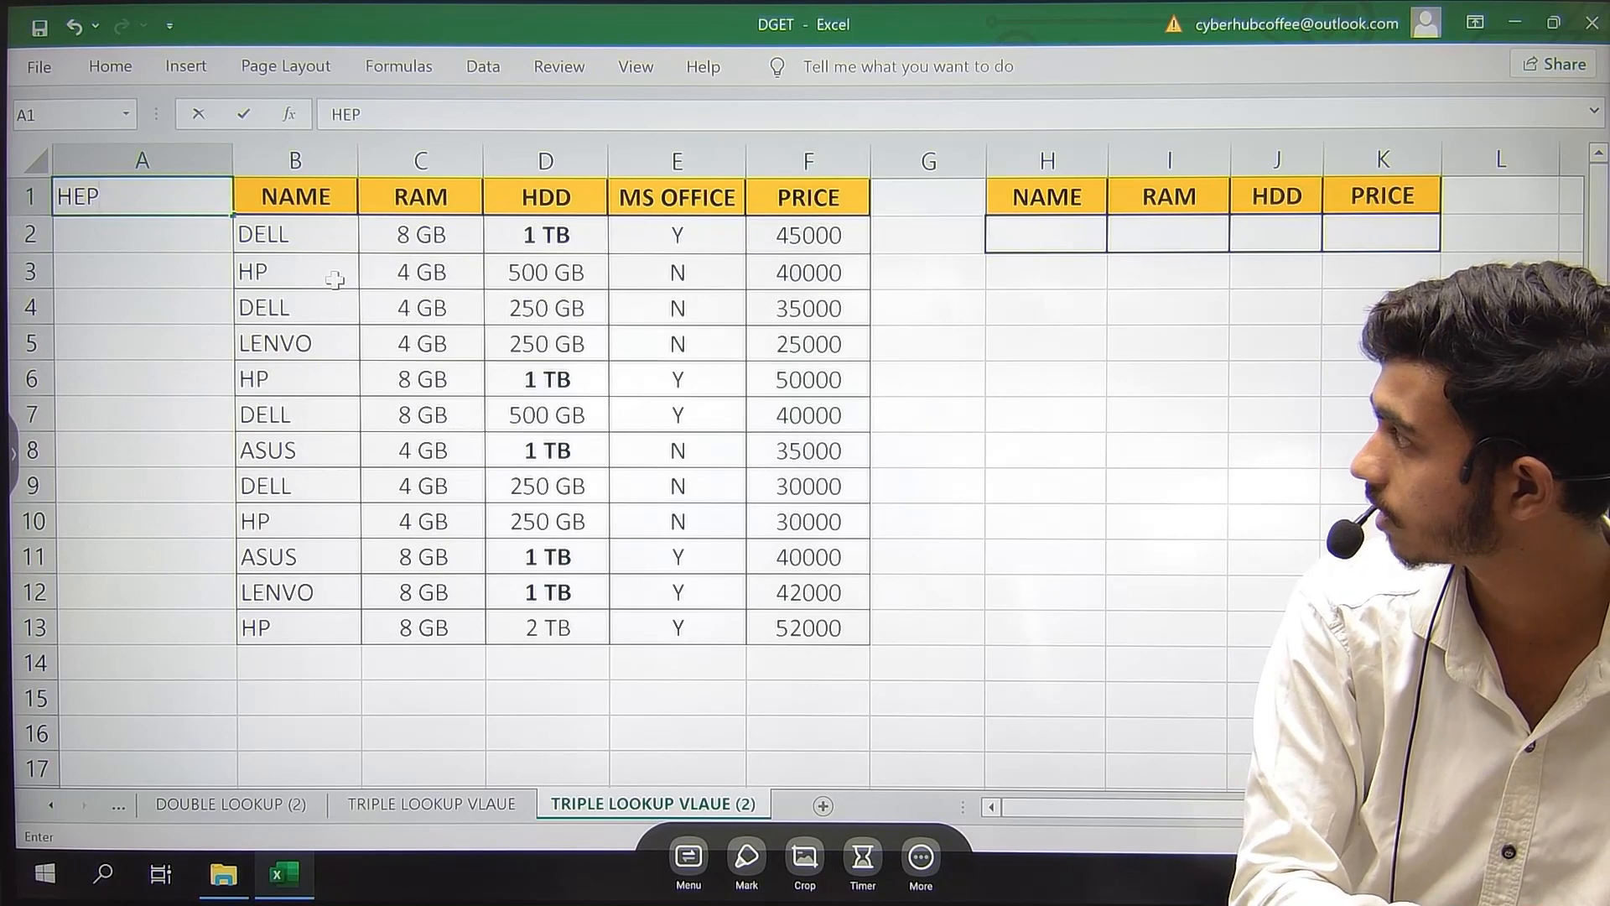
pyautogui.write('HELPER COL')
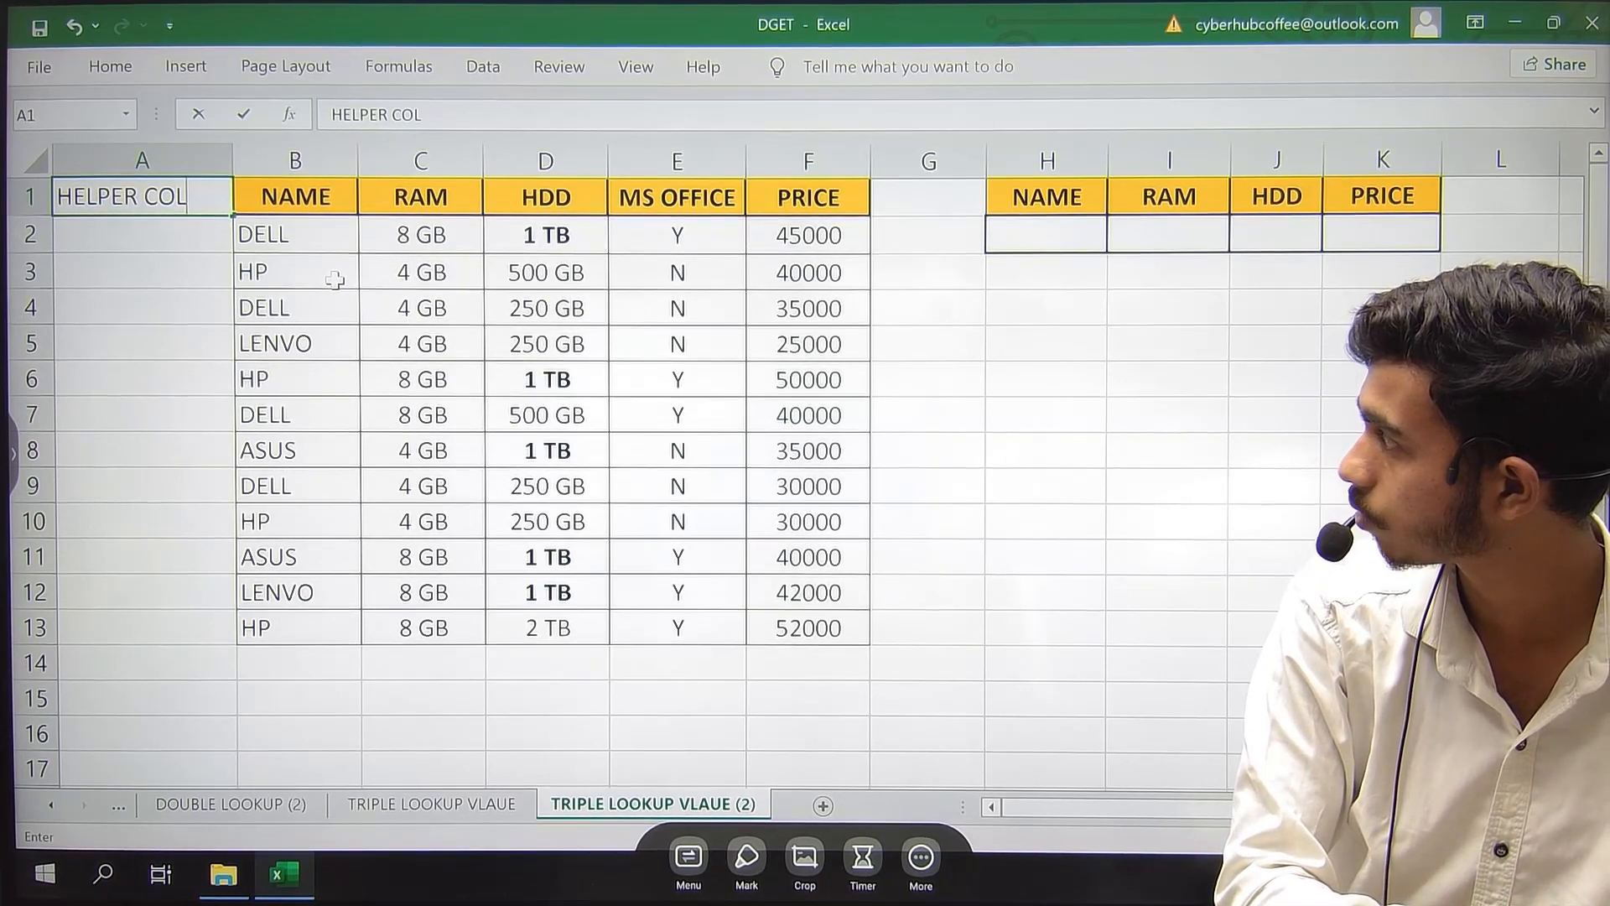
pyautogui.write('UMN')
pyautogui.press('Return')
# - Enter the helper formula =B2&C2&D2 in A2 and fill it down through A13
pyautogui.write('=')
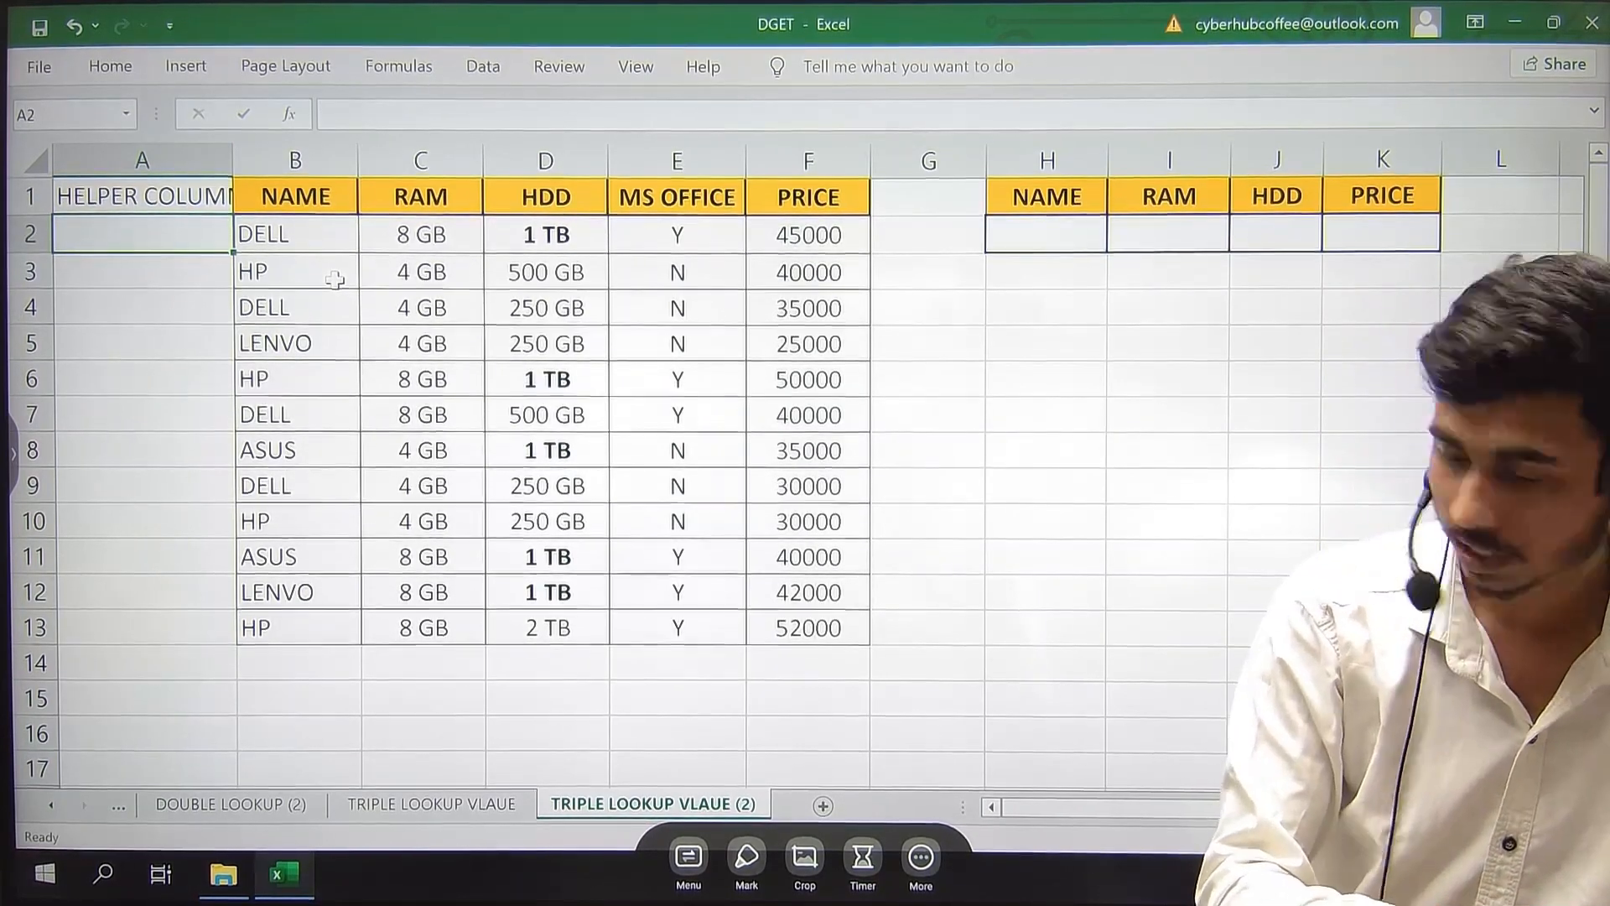
pyautogui.click(312, 229)
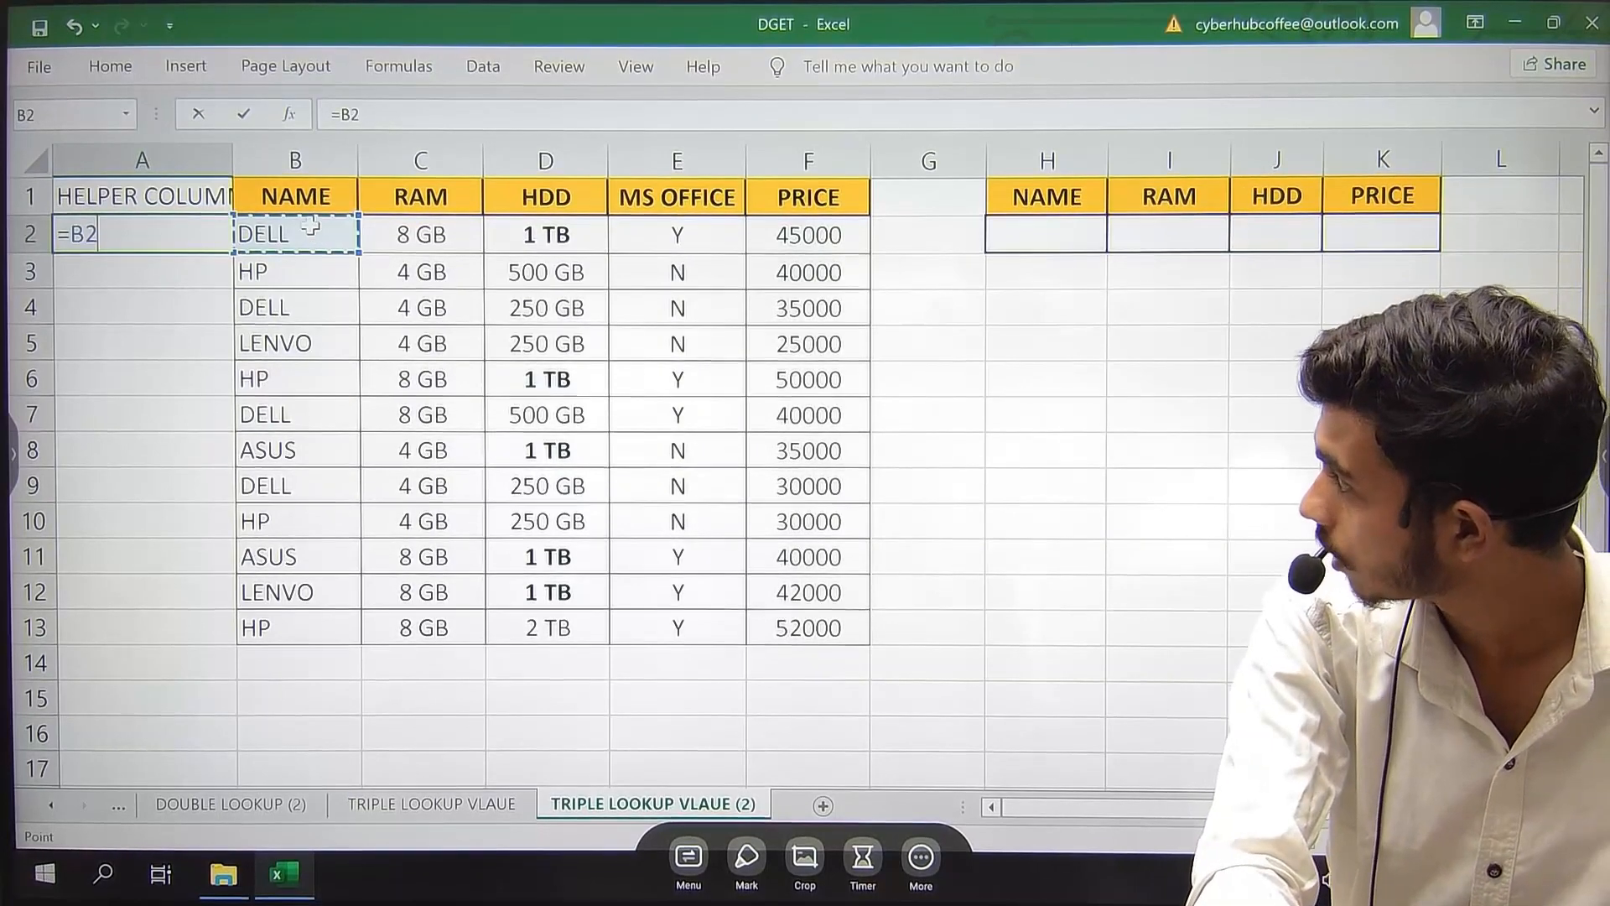
pyautogui.write('&')
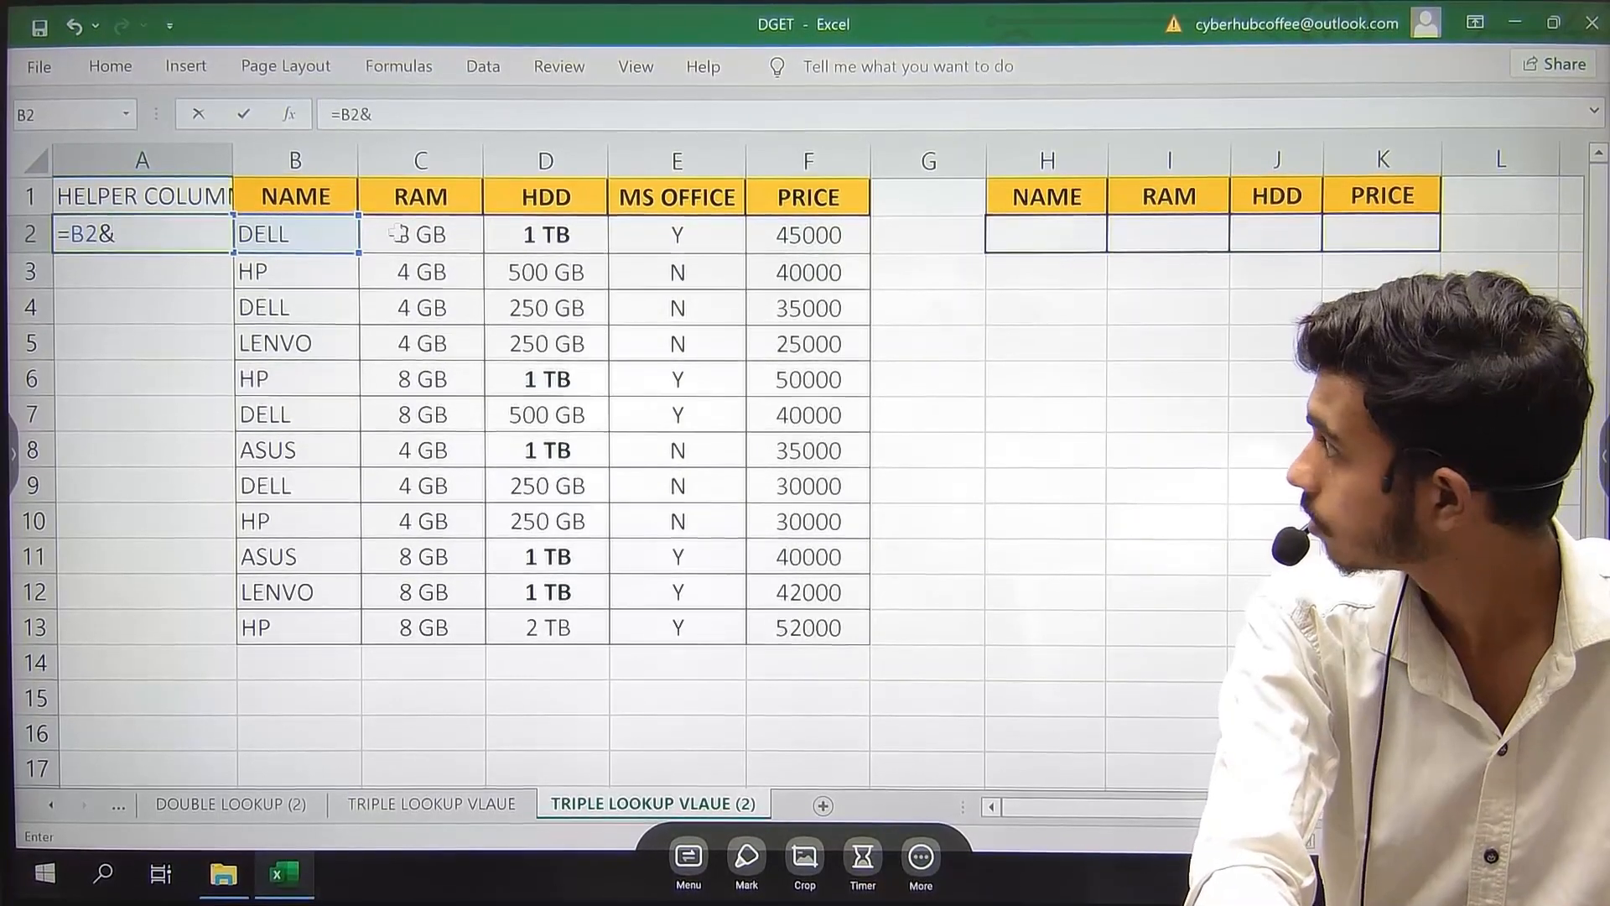
pyautogui.write('C2&')
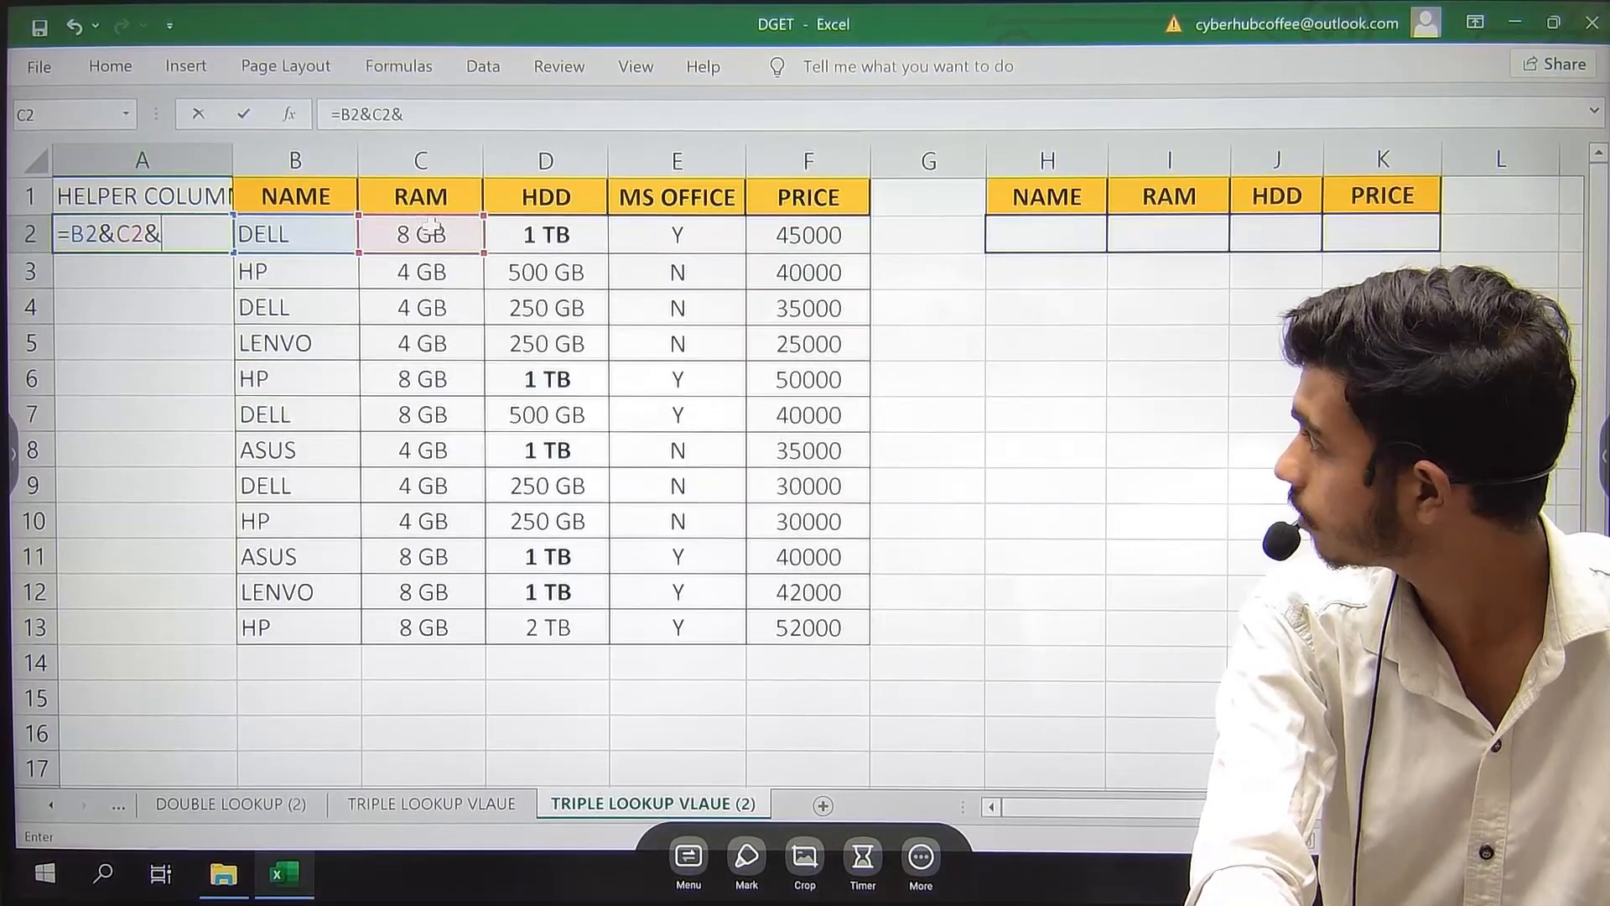
pyautogui.click(532, 226)
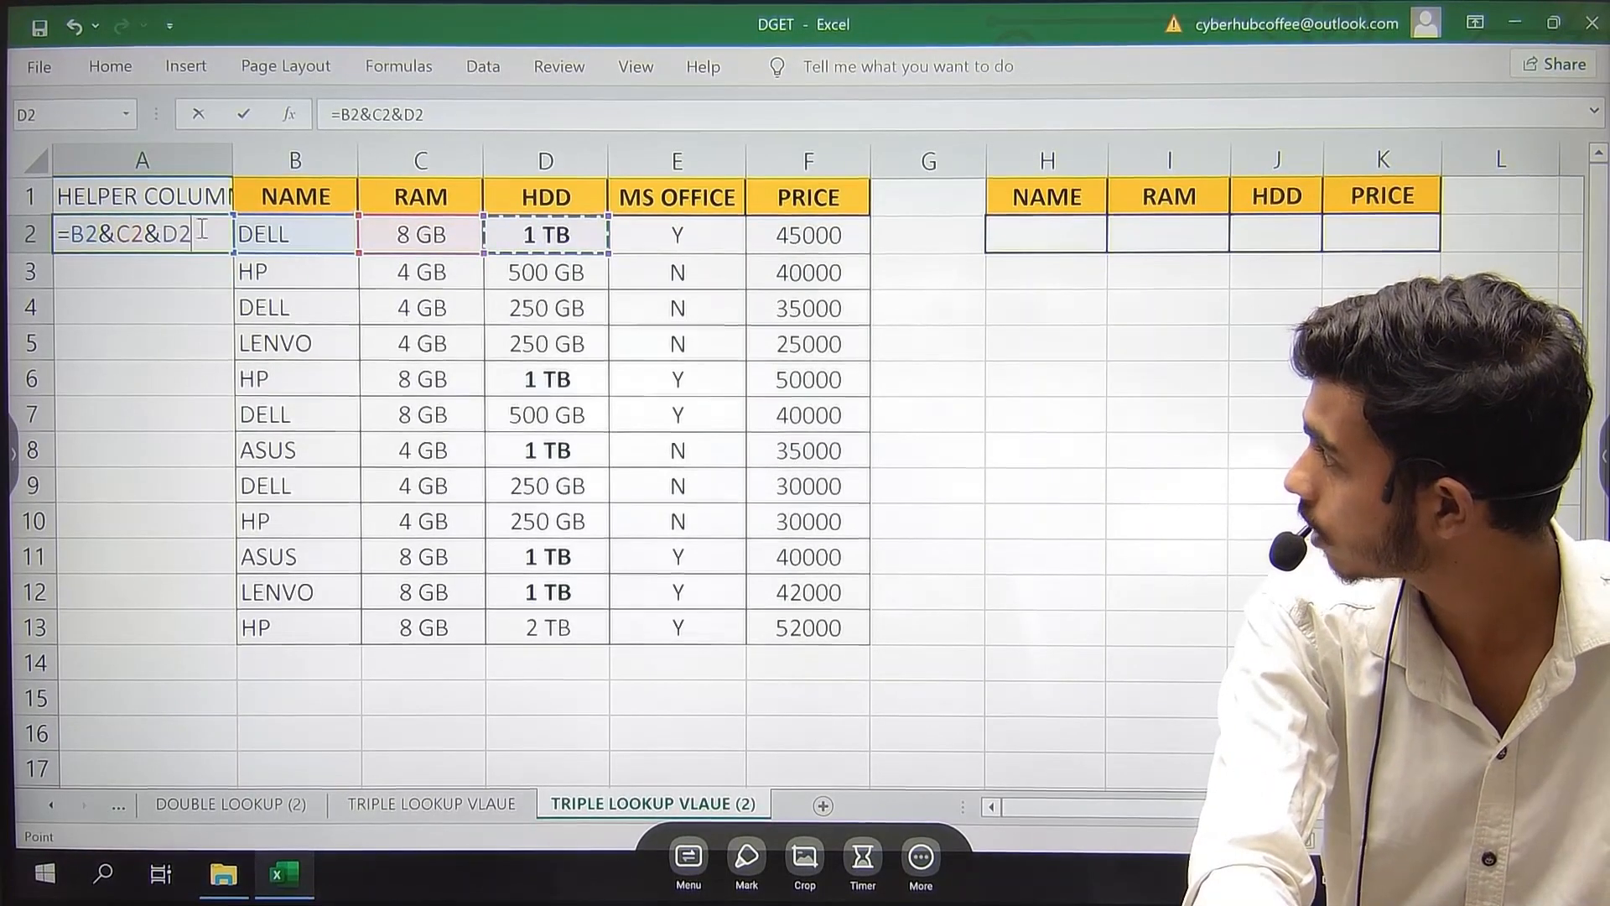
pyautogui.moveTo(146, 234); pyautogui.dragTo(167, 241)
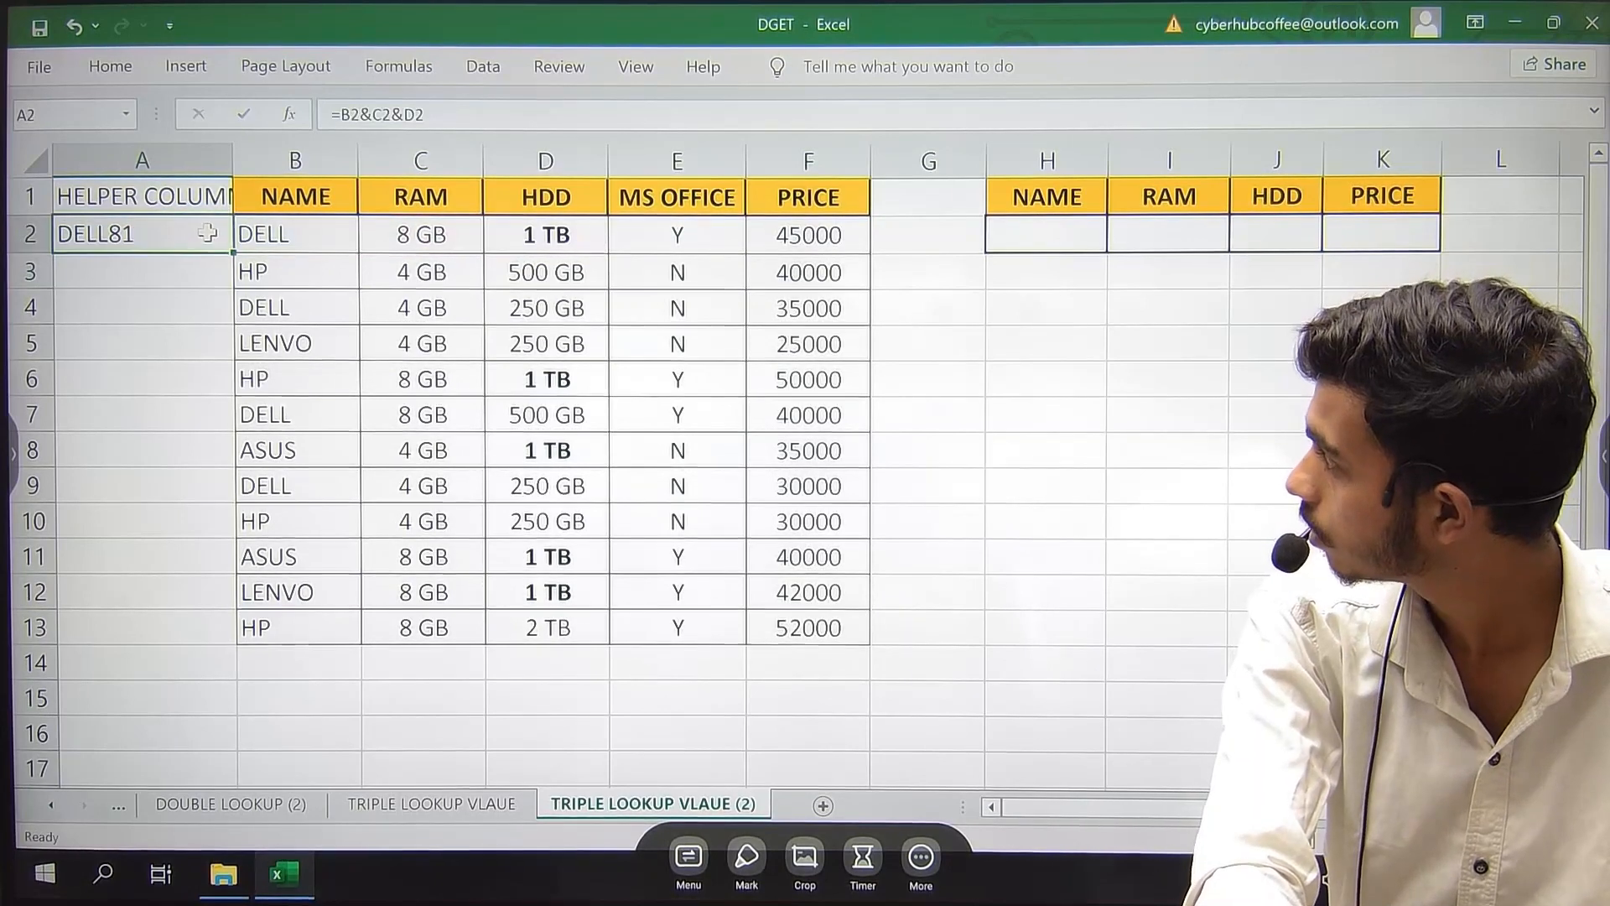
pyautogui.moveTo(232, 252); pyautogui.dragTo(201, 655)
pyautogui.click(231, 375)
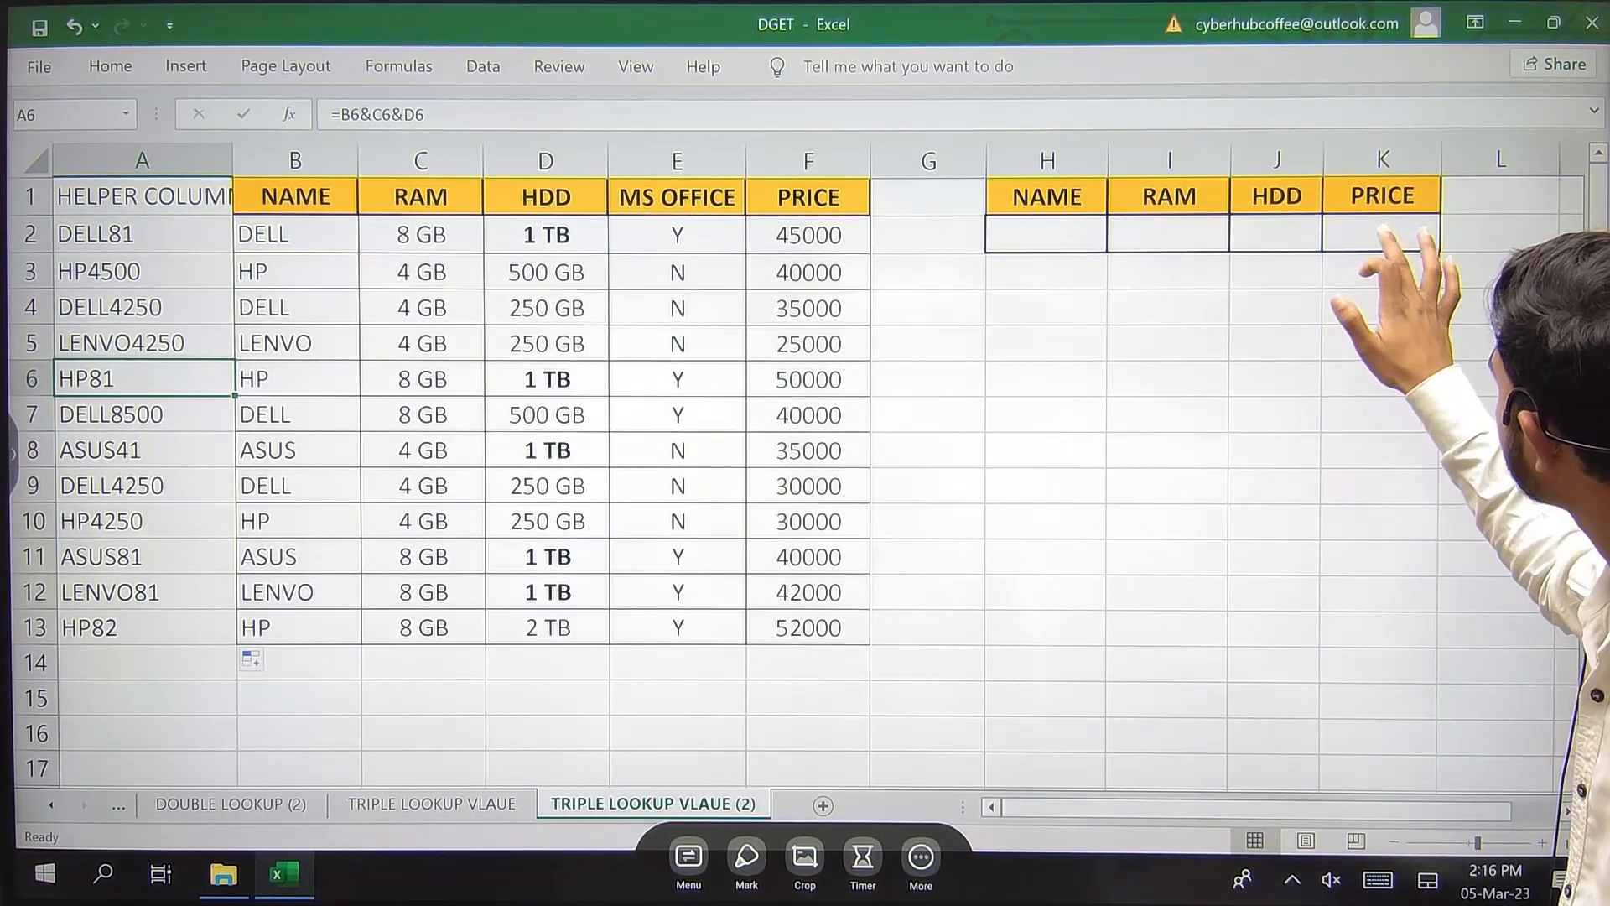
# - Enter the formula =VLOOKUP(H2&I2&J2,A1:F13,6,0) in the PRICE cell K2
pyautogui.write('=VLOOKUP(H2&I2&J2')
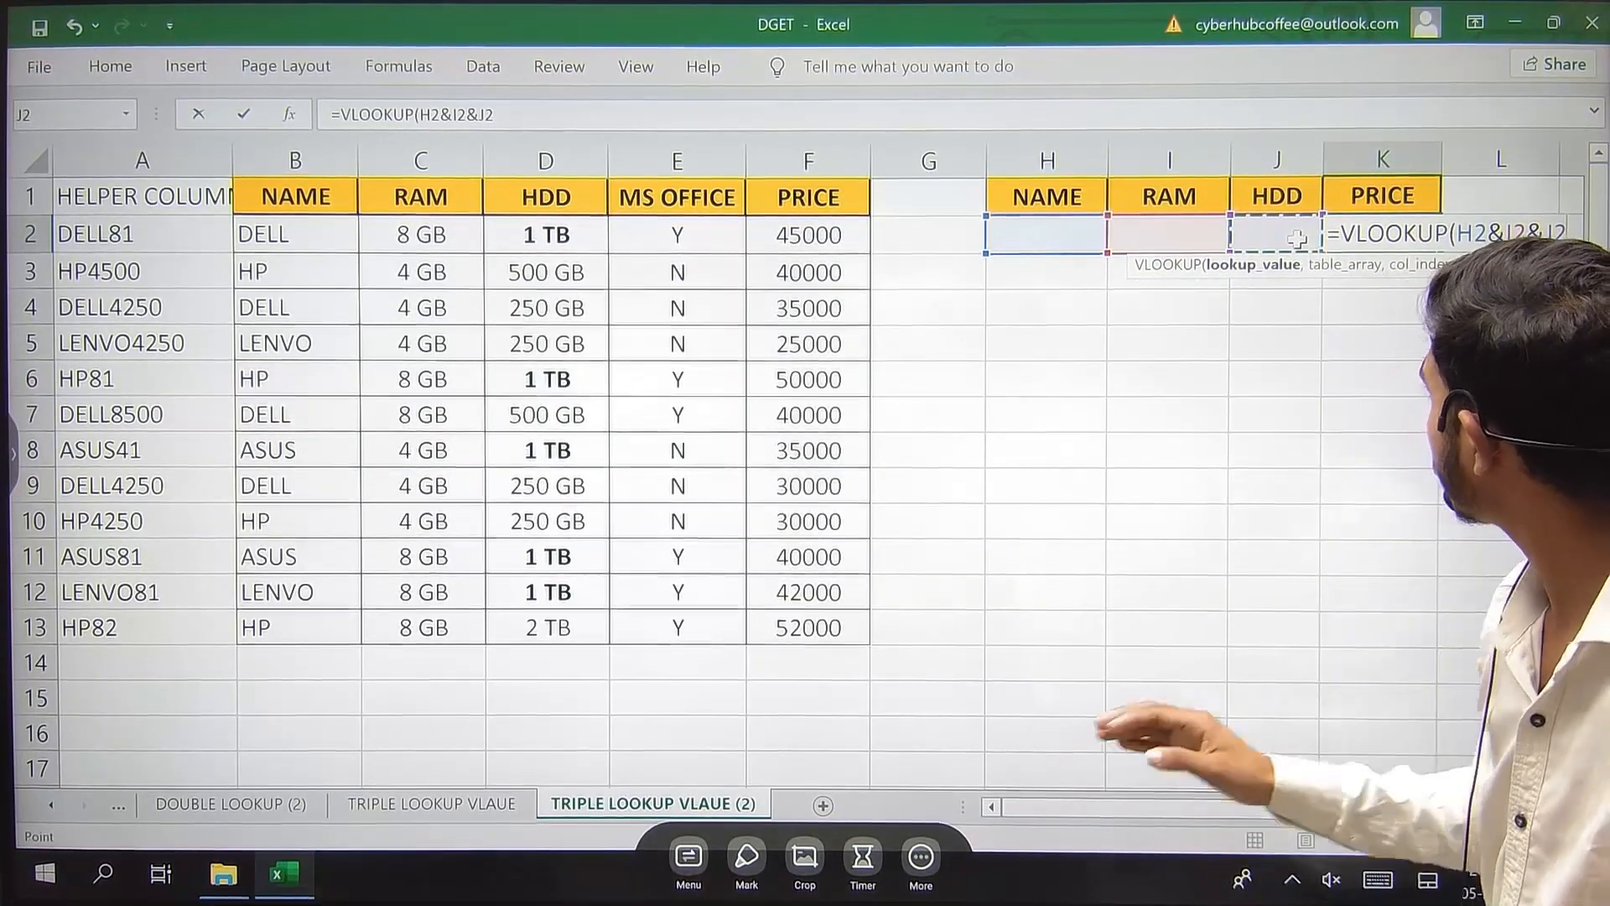
pyautogui.write(',')
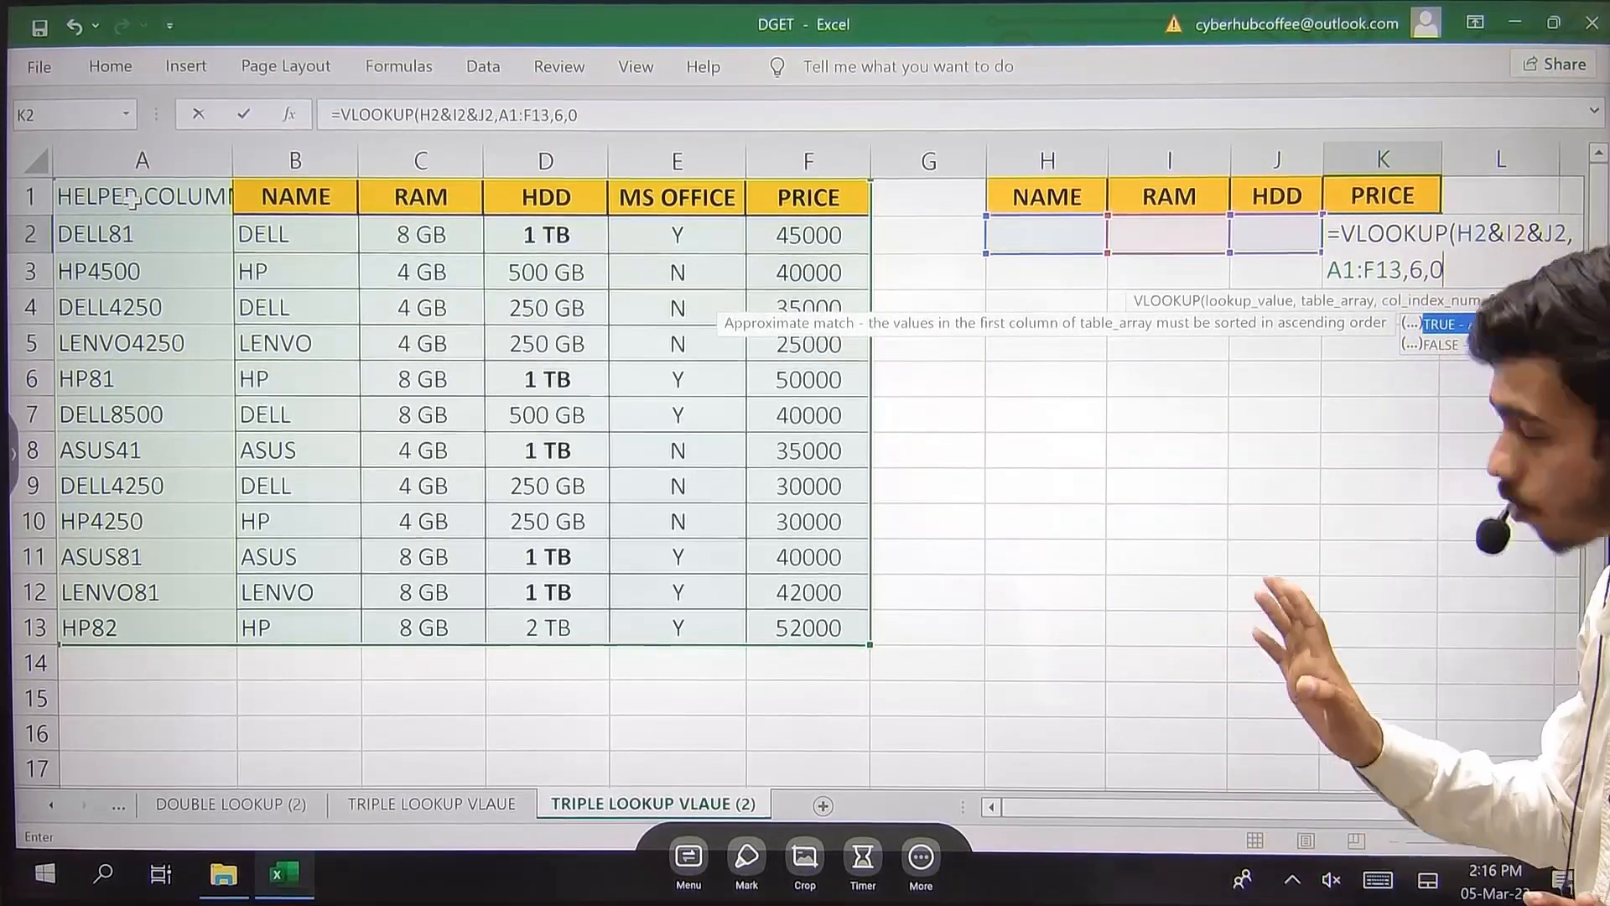
pyautogui.press('Return')
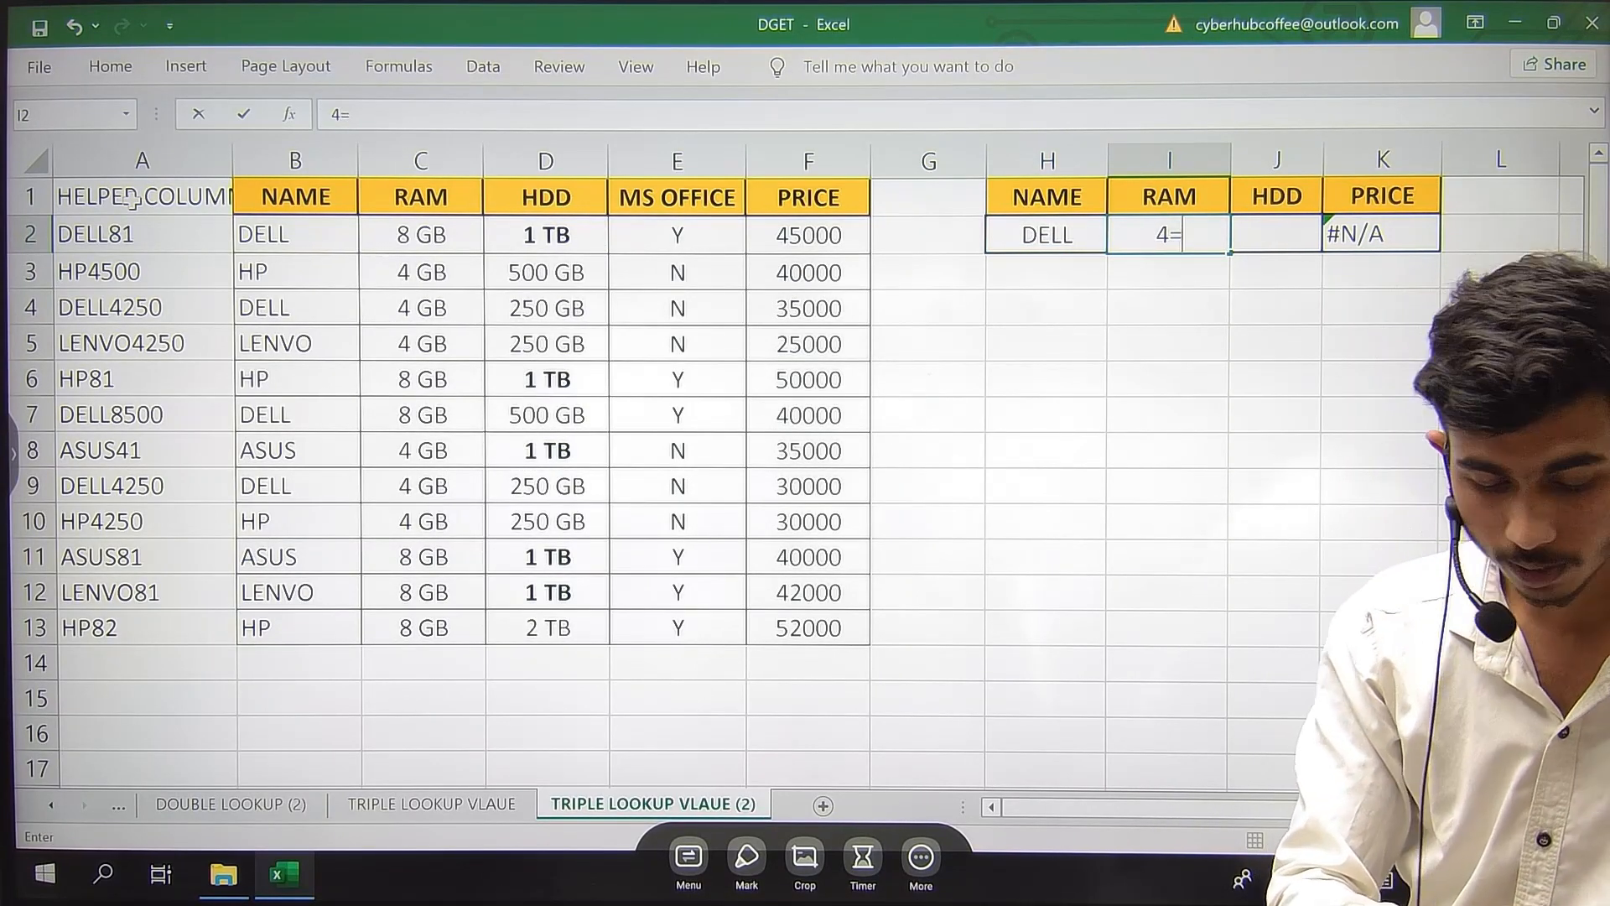
# - Test the three-criteria lookup for DELL with 4 as the RAM and 1 as the HDD
pyautogui.press('Tab')
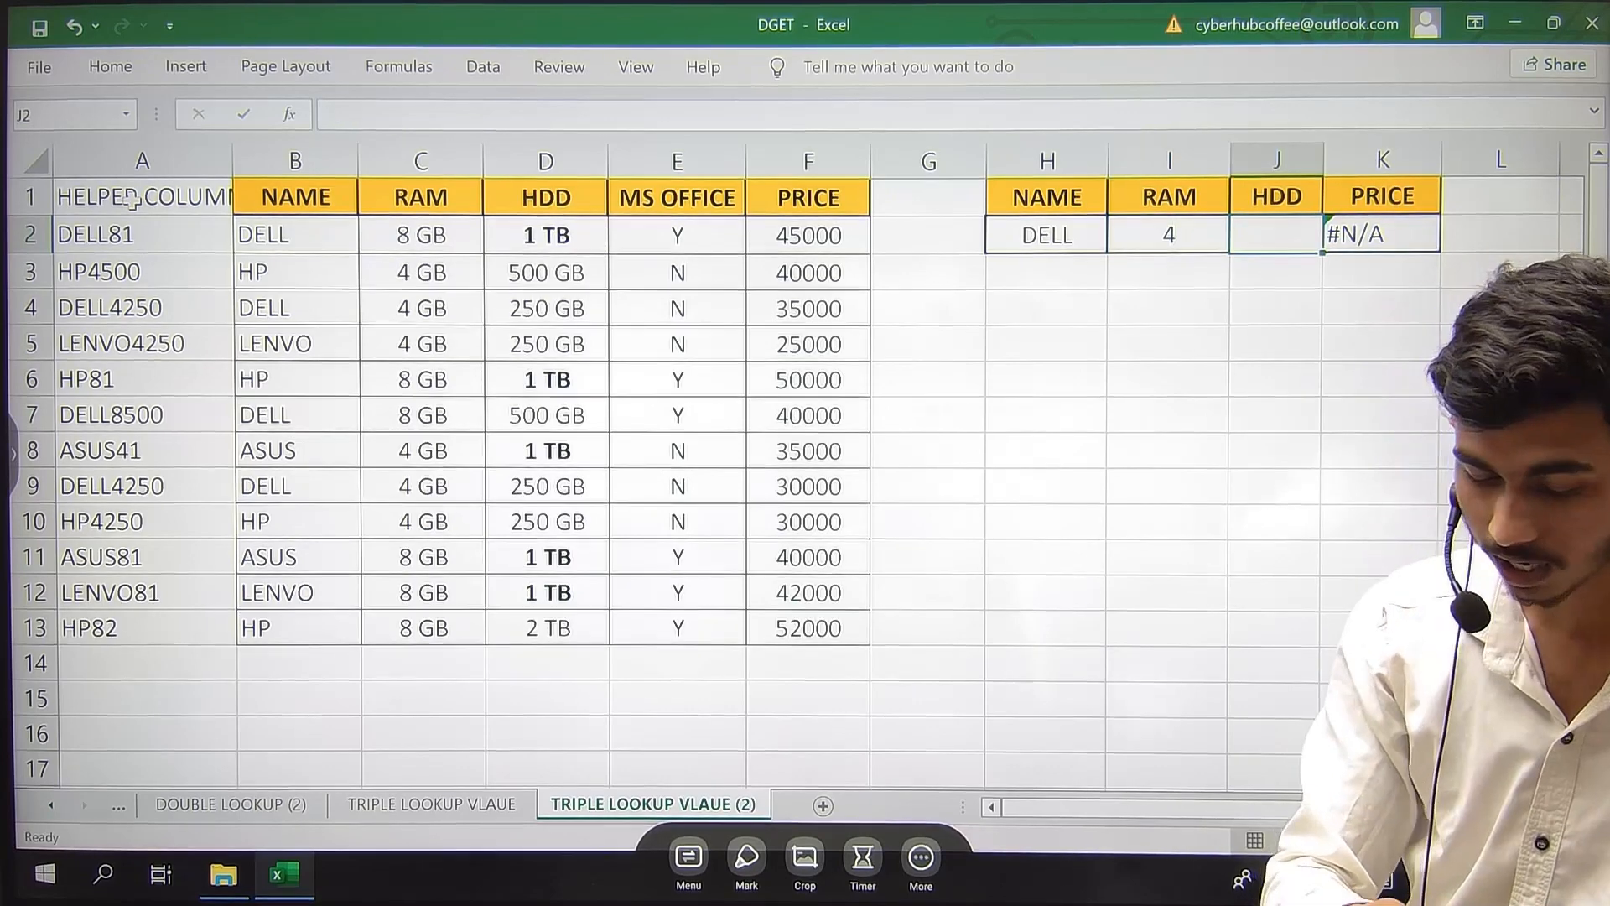
pyautogui.write('1')
pyautogui.press('Return')
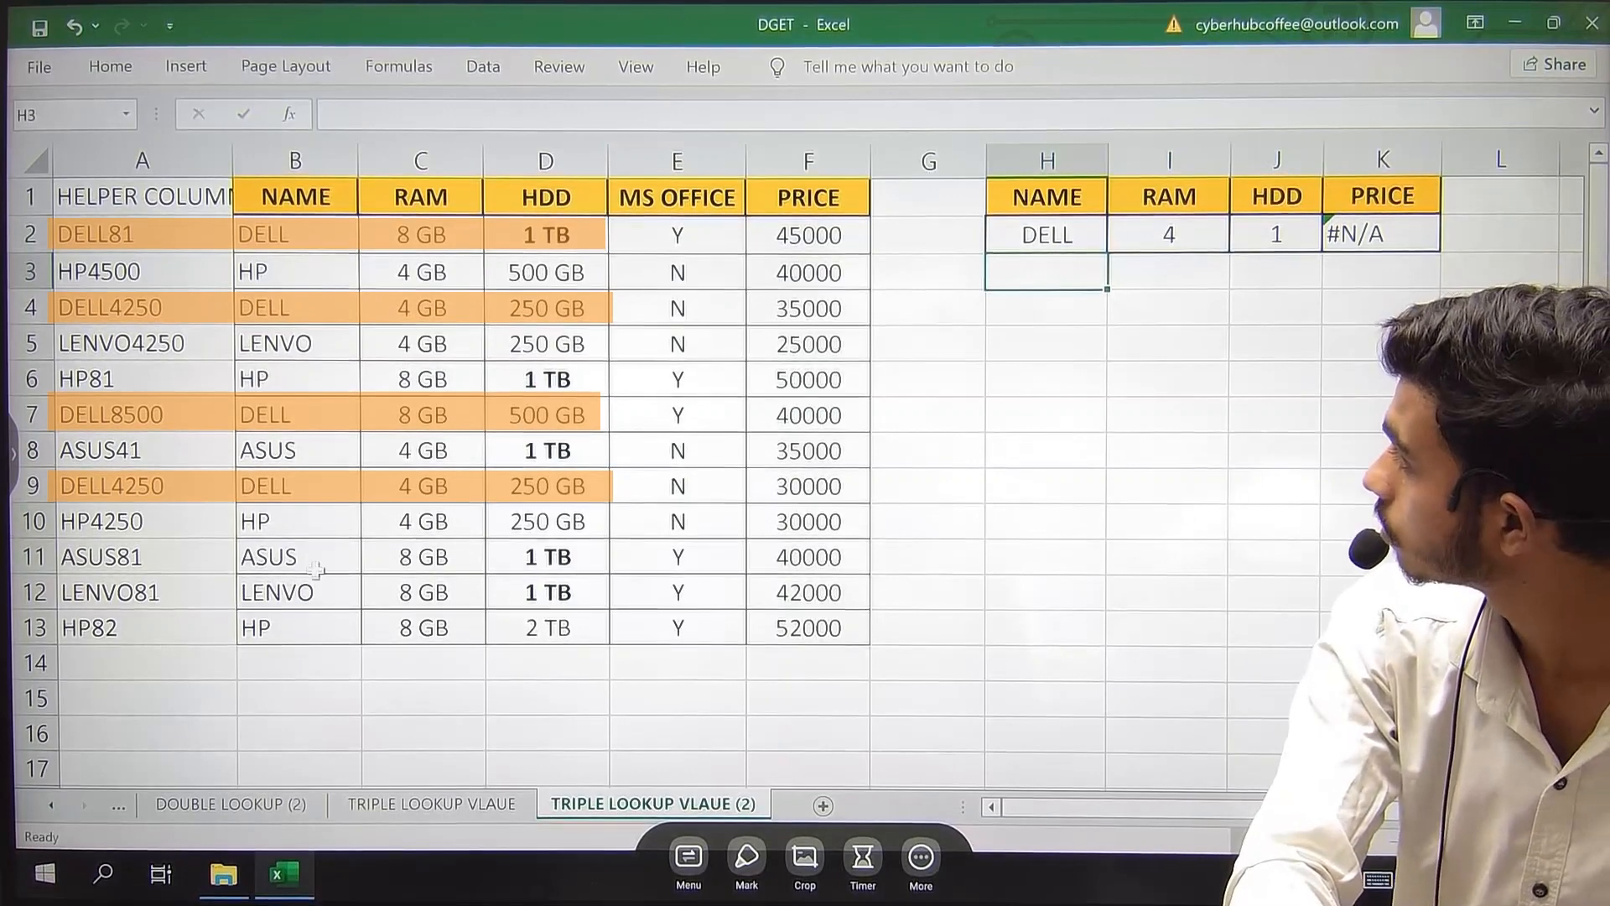
# - Check the DELL entry in row 4 of the table and set the lookup's HDD in J2 to 250
pyautogui.click(310, 308)
pyautogui.click(397, 308)
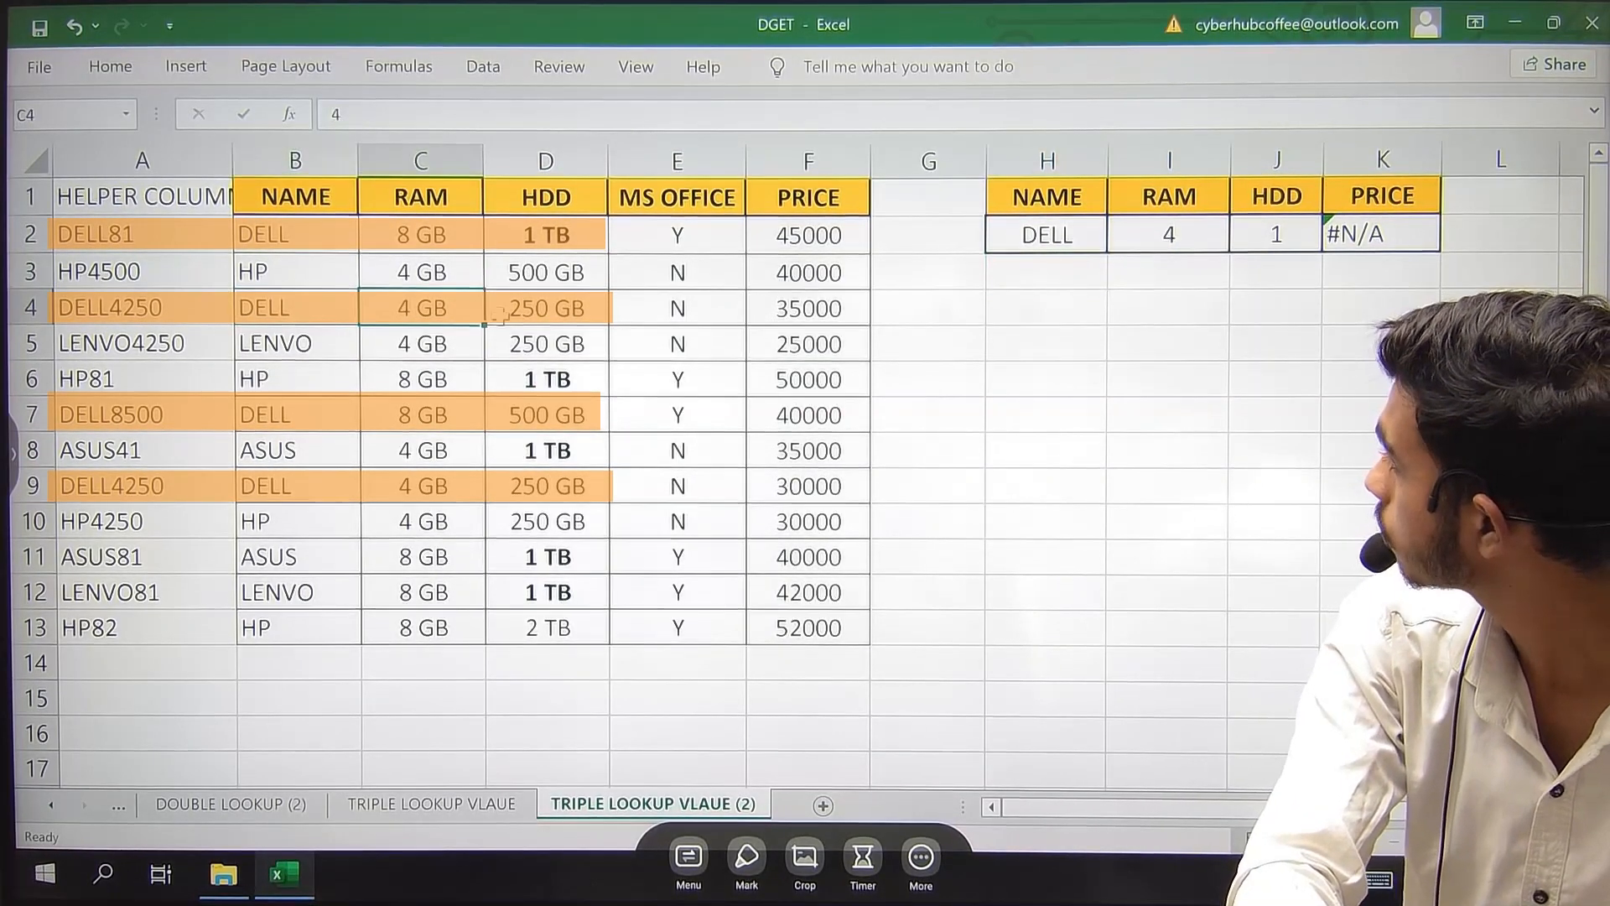
pyautogui.click(1271, 236)
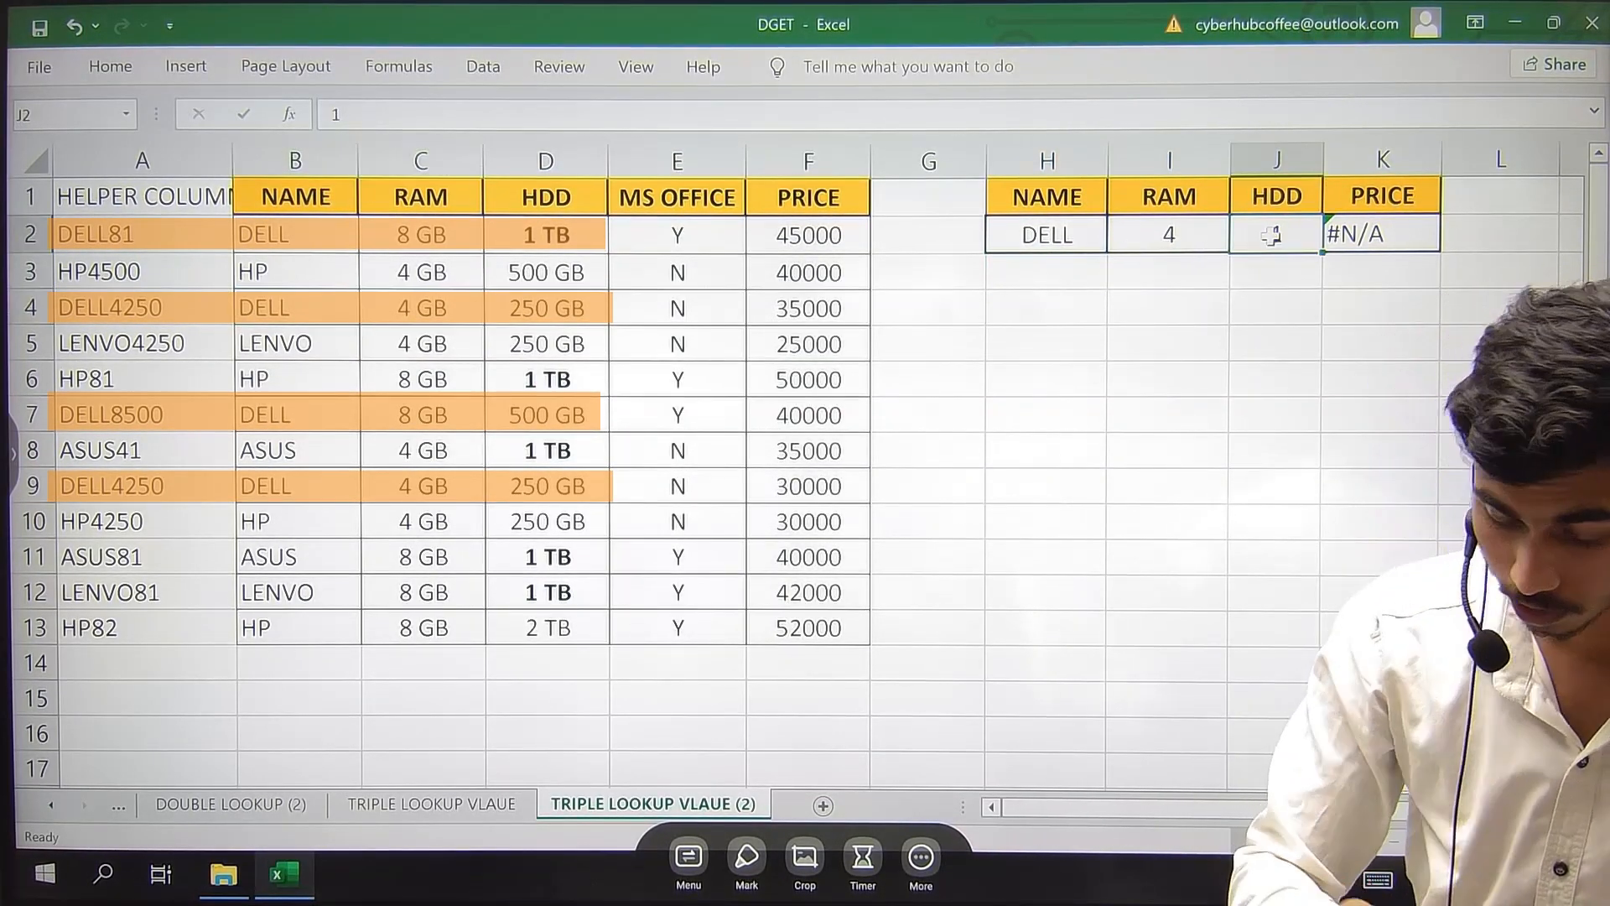
pyautogui.write('250')
pyautogui.press('Tab')
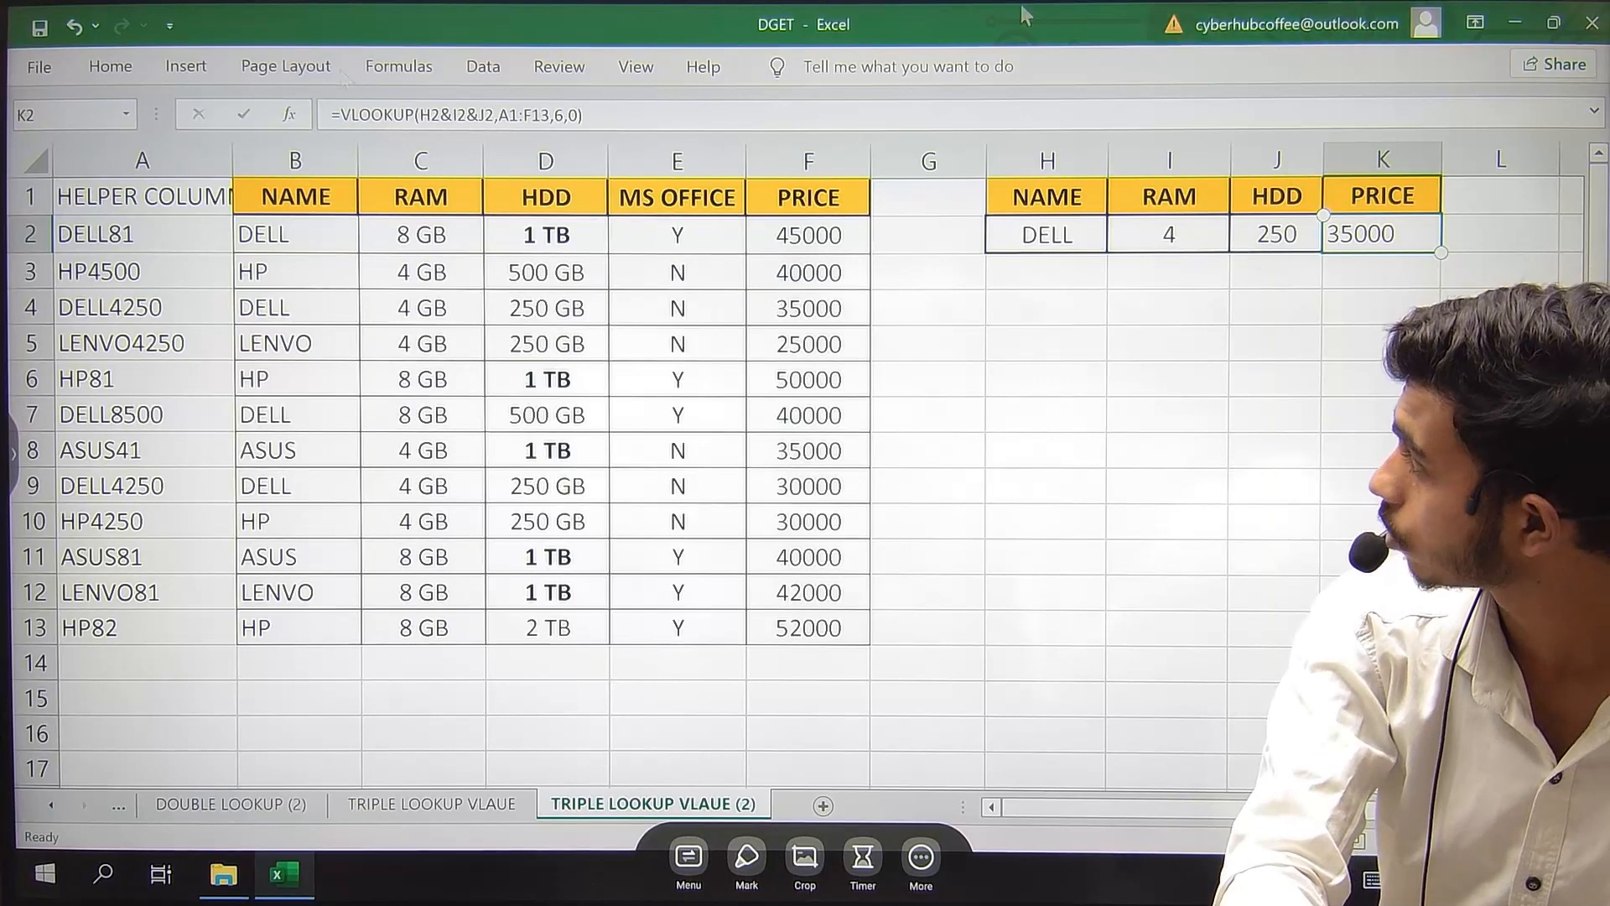
# - Hide the helper column A
pyautogui.click(186, 174)
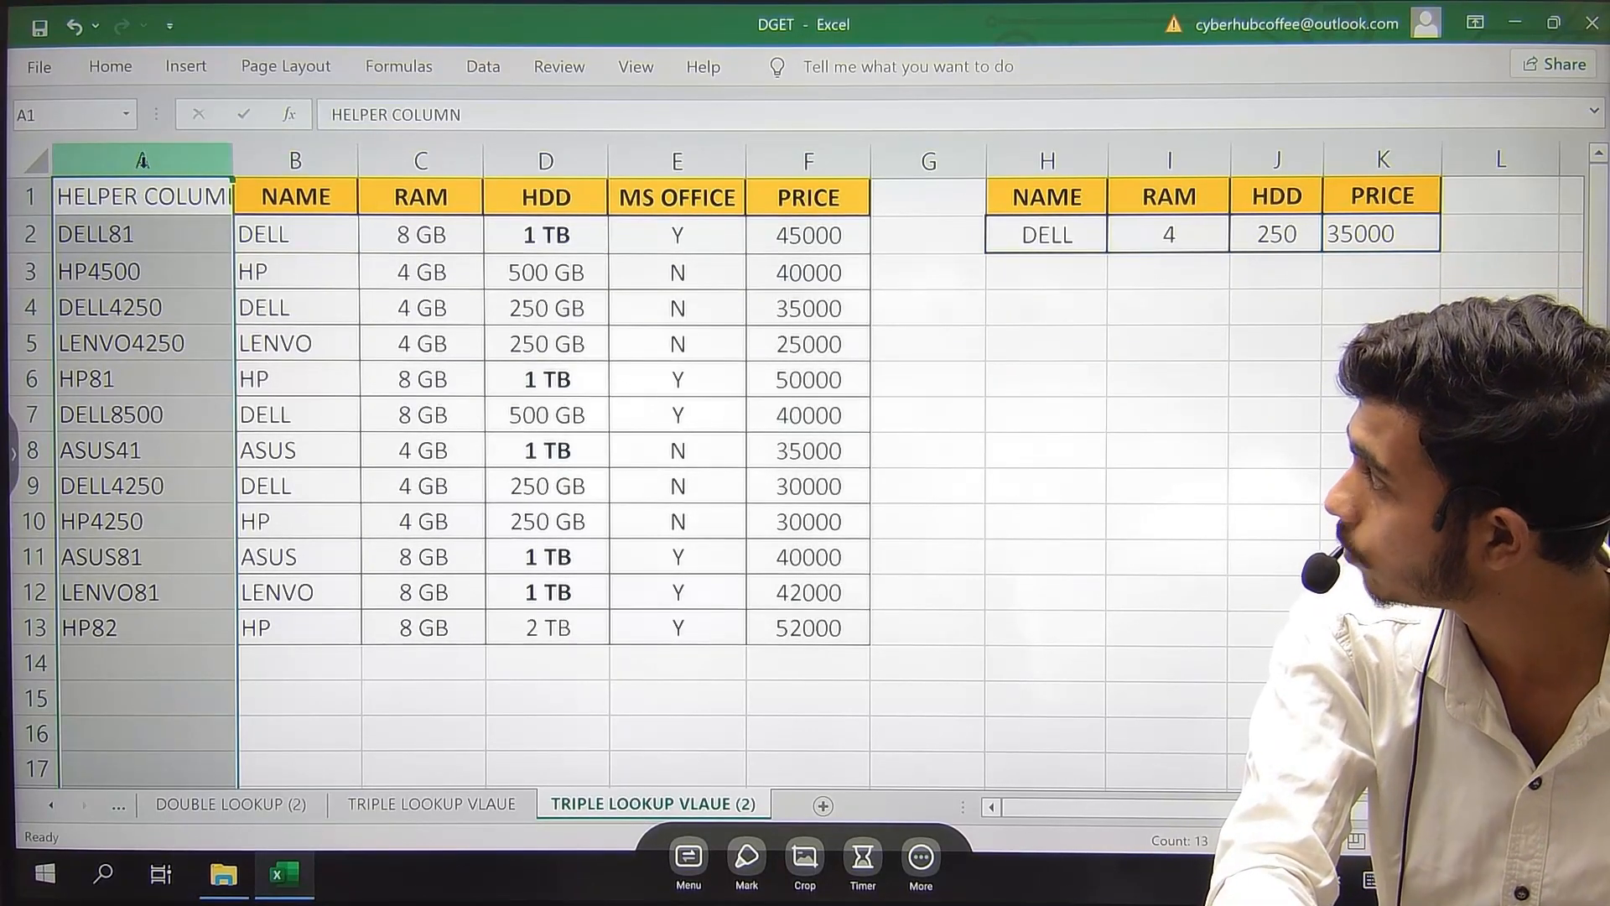
pyautogui.rightClick(146, 173)
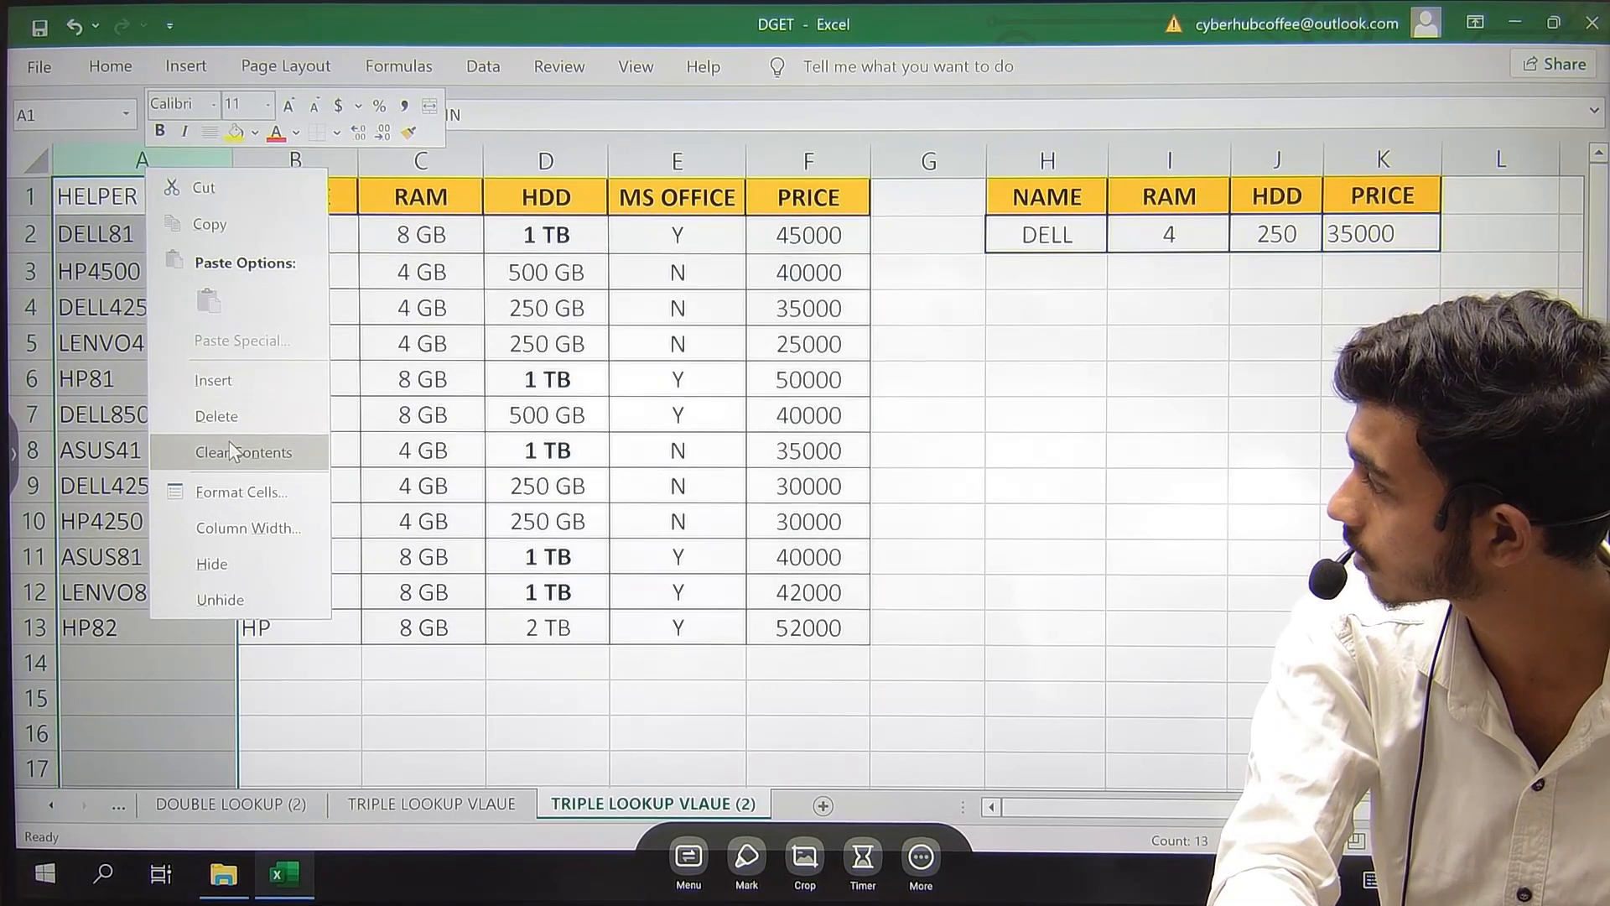
pyautogui.click(220, 557)
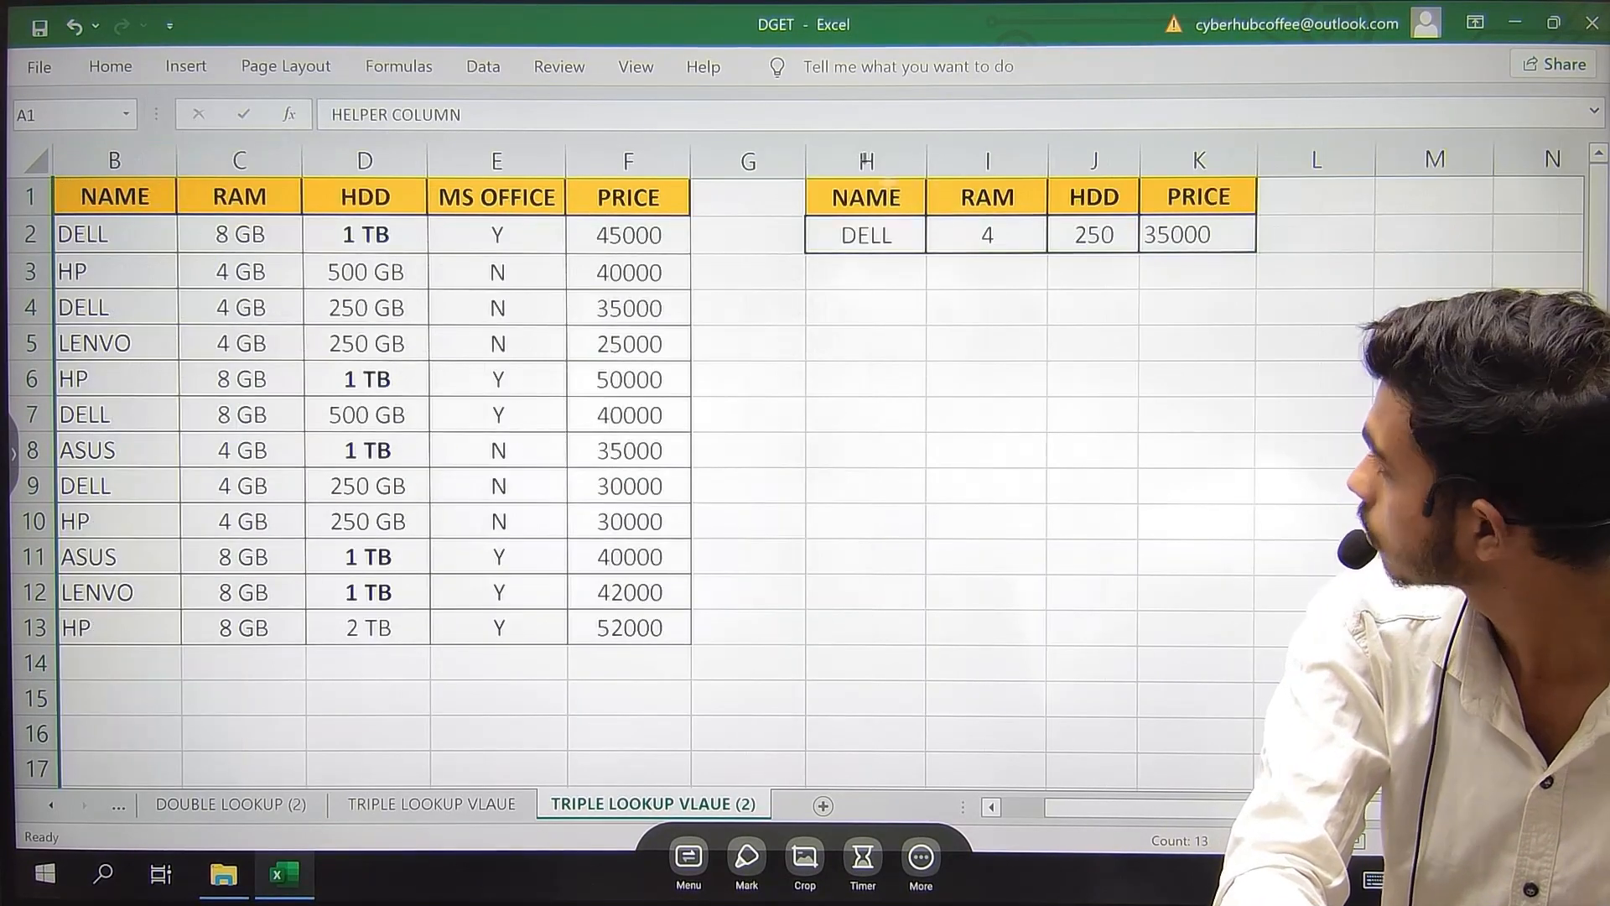
# - Test the lookup with HP as the name, 8 as the RAM and 1 as the HDD
pyautogui.click(916, 237)
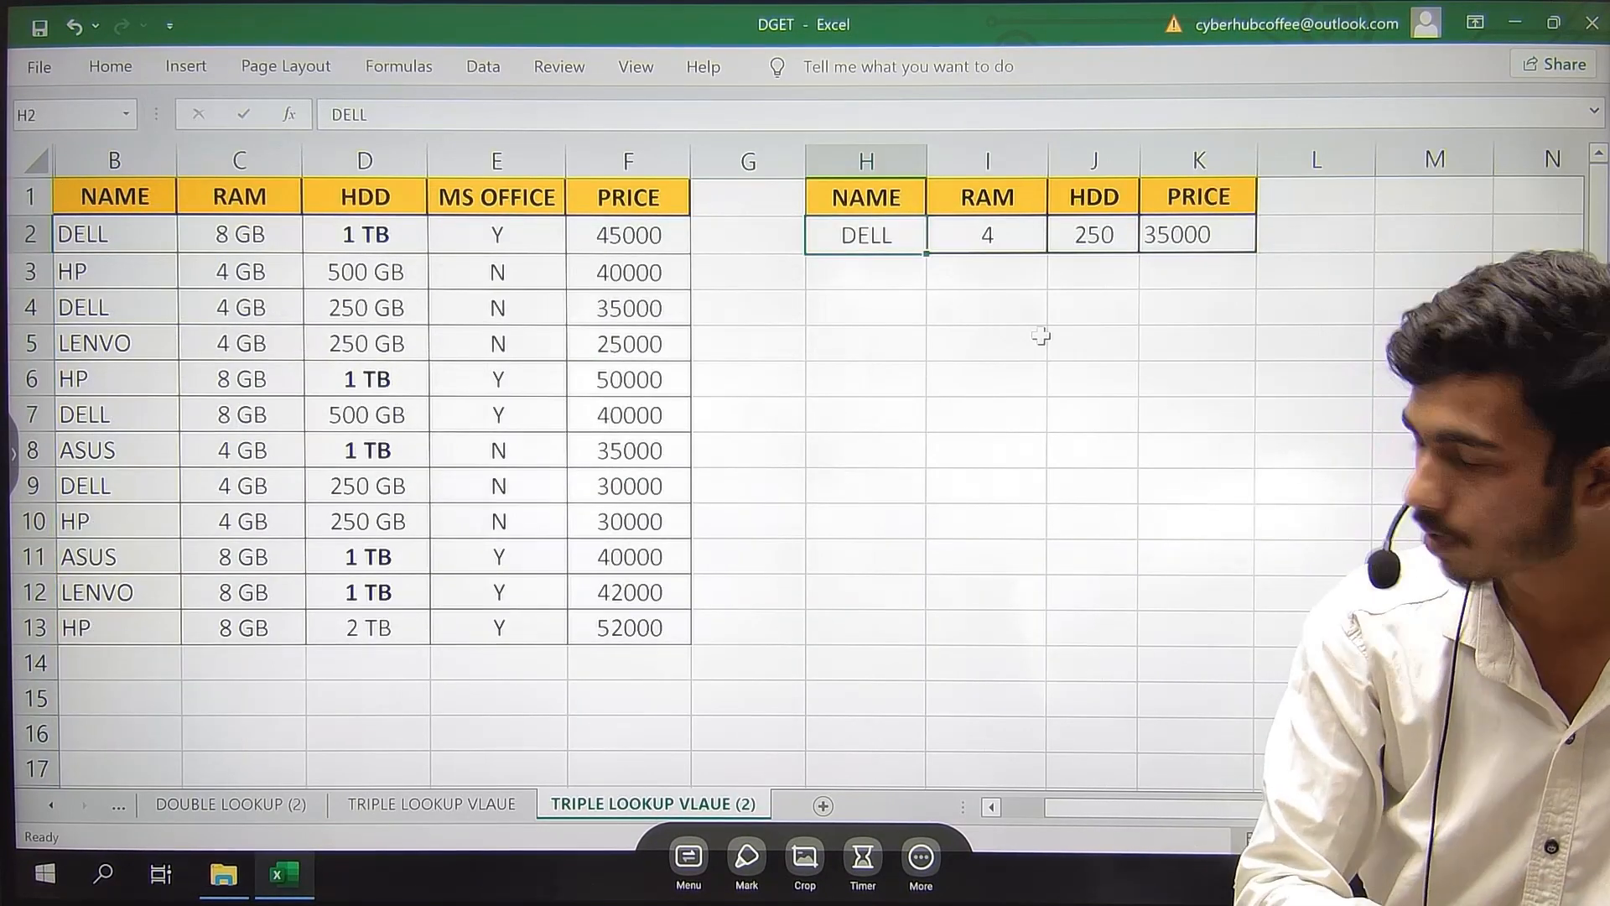
pyautogui.write('HP')
pyautogui.press('Tab')
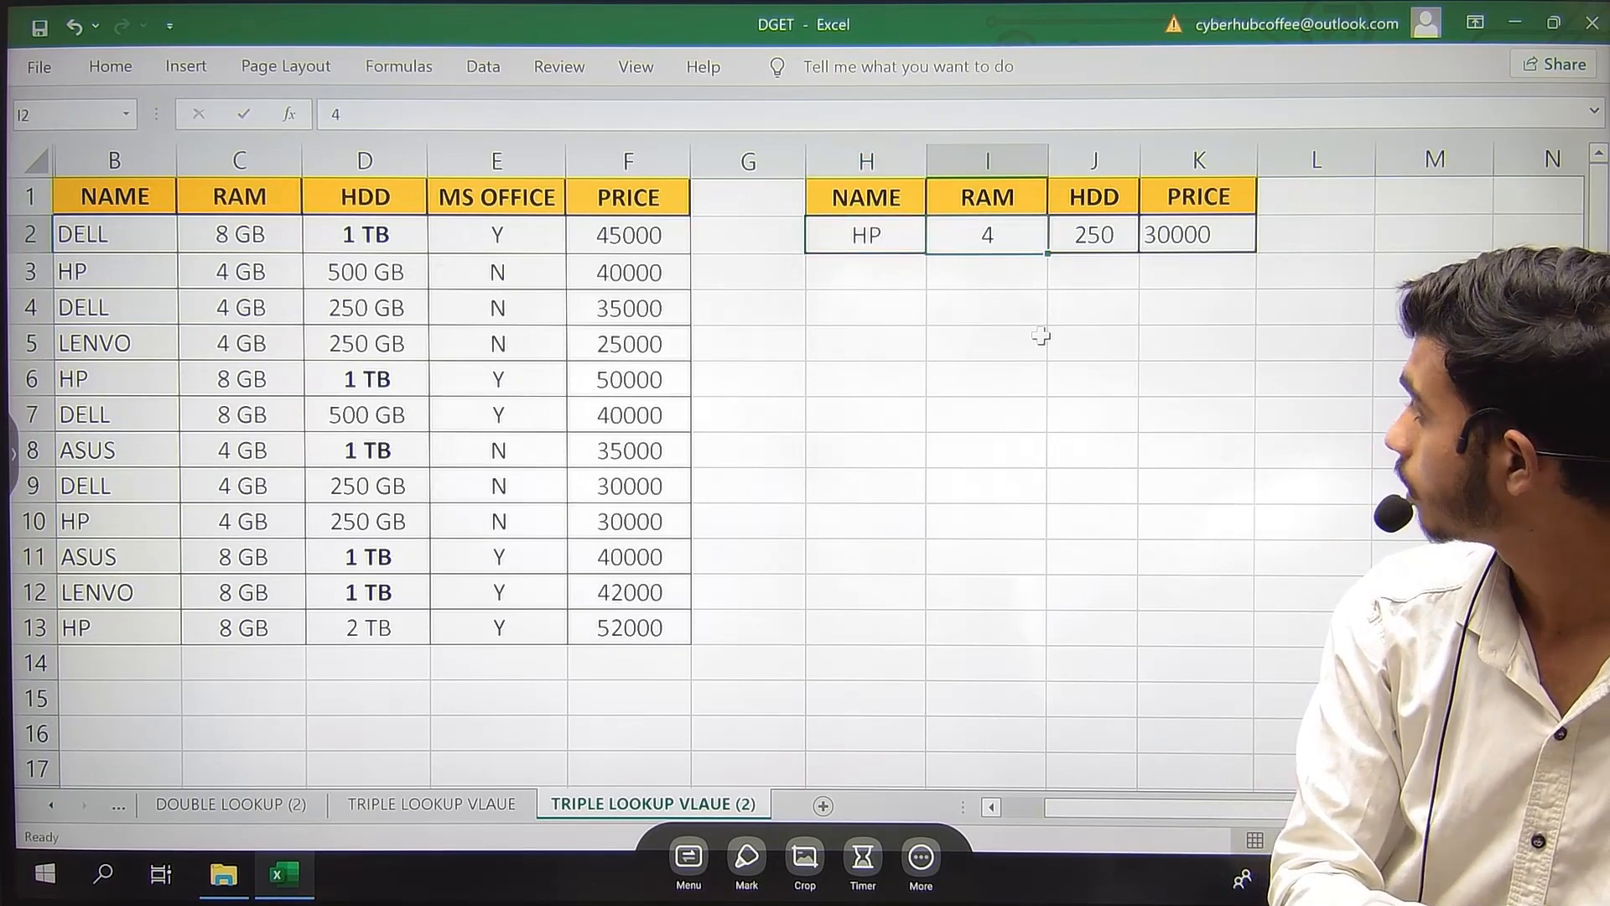
pyautogui.write('8')
pyautogui.press('Tab')
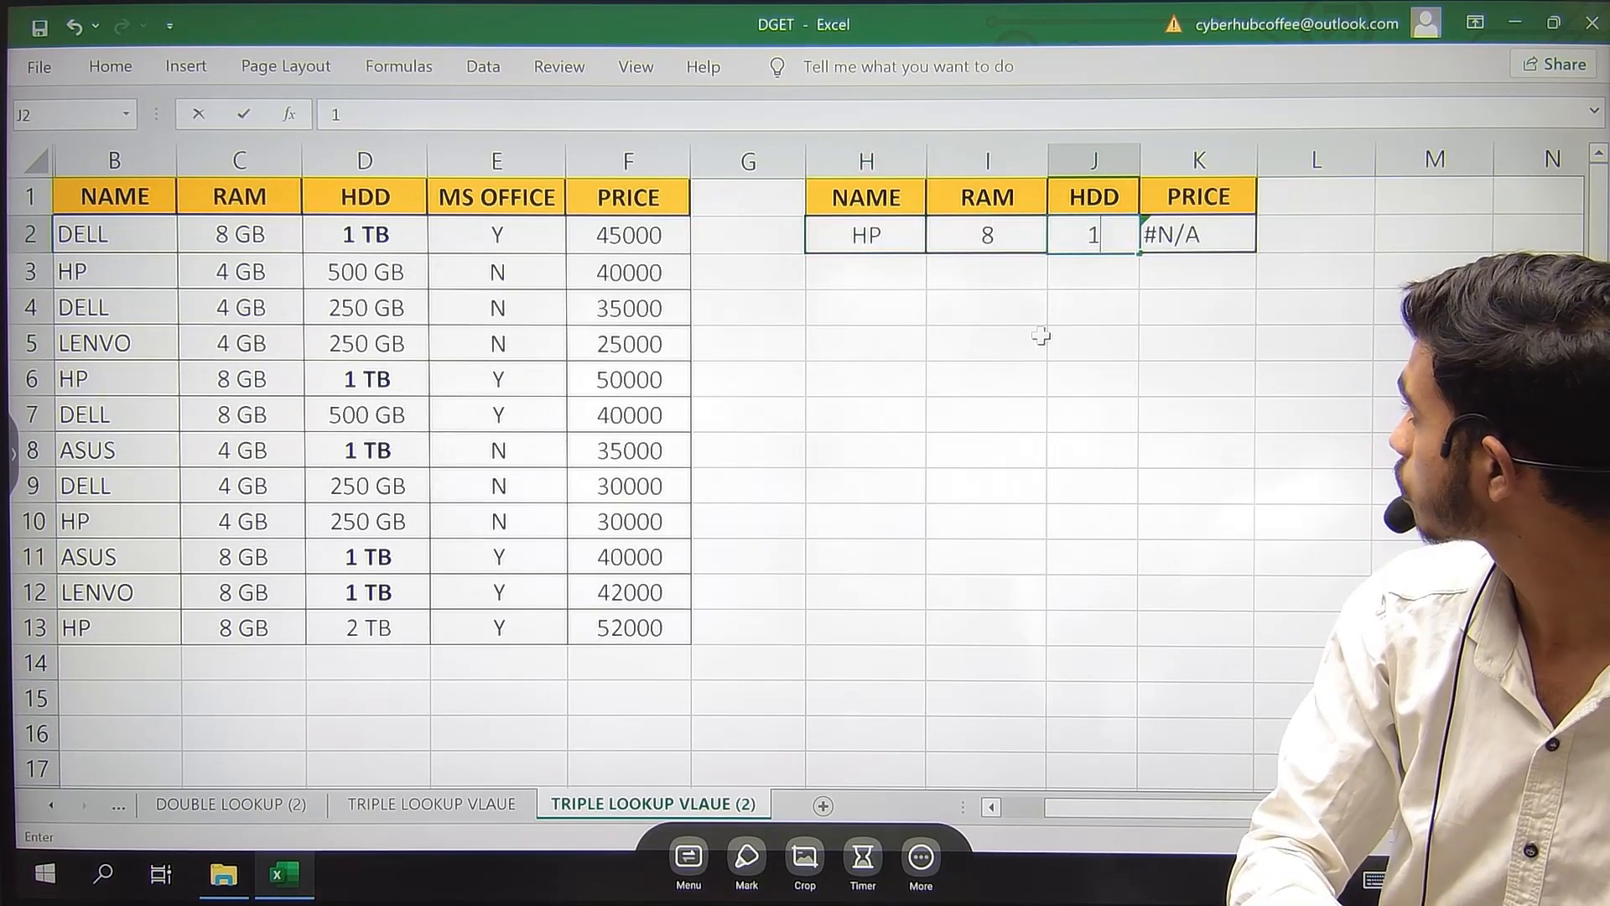
pyautogui.write('1')
pyautogui.press('Return')
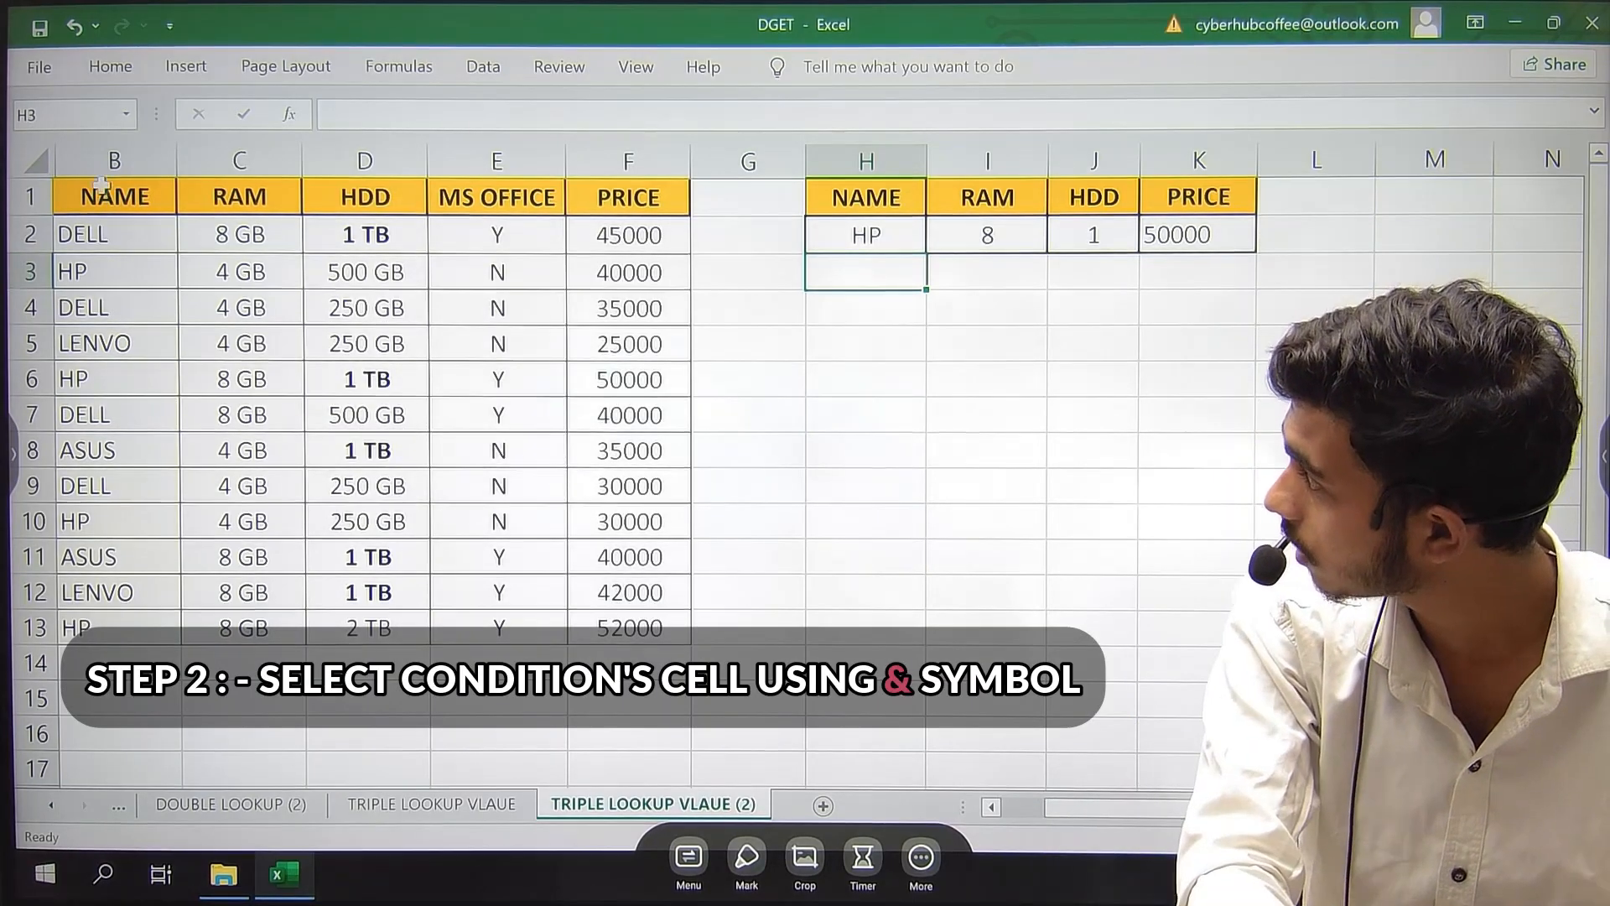
# - Unhide helper column A and open the formulas in A2 and K2 for review
pyautogui.doubleClick(53, 161)
pyautogui.click(151, 239)
pyautogui.doubleClick(144, 239)
pyautogui.moveTo(98, 237); pyautogui.dragTo(166, 239)
pyautogui.press('Return')
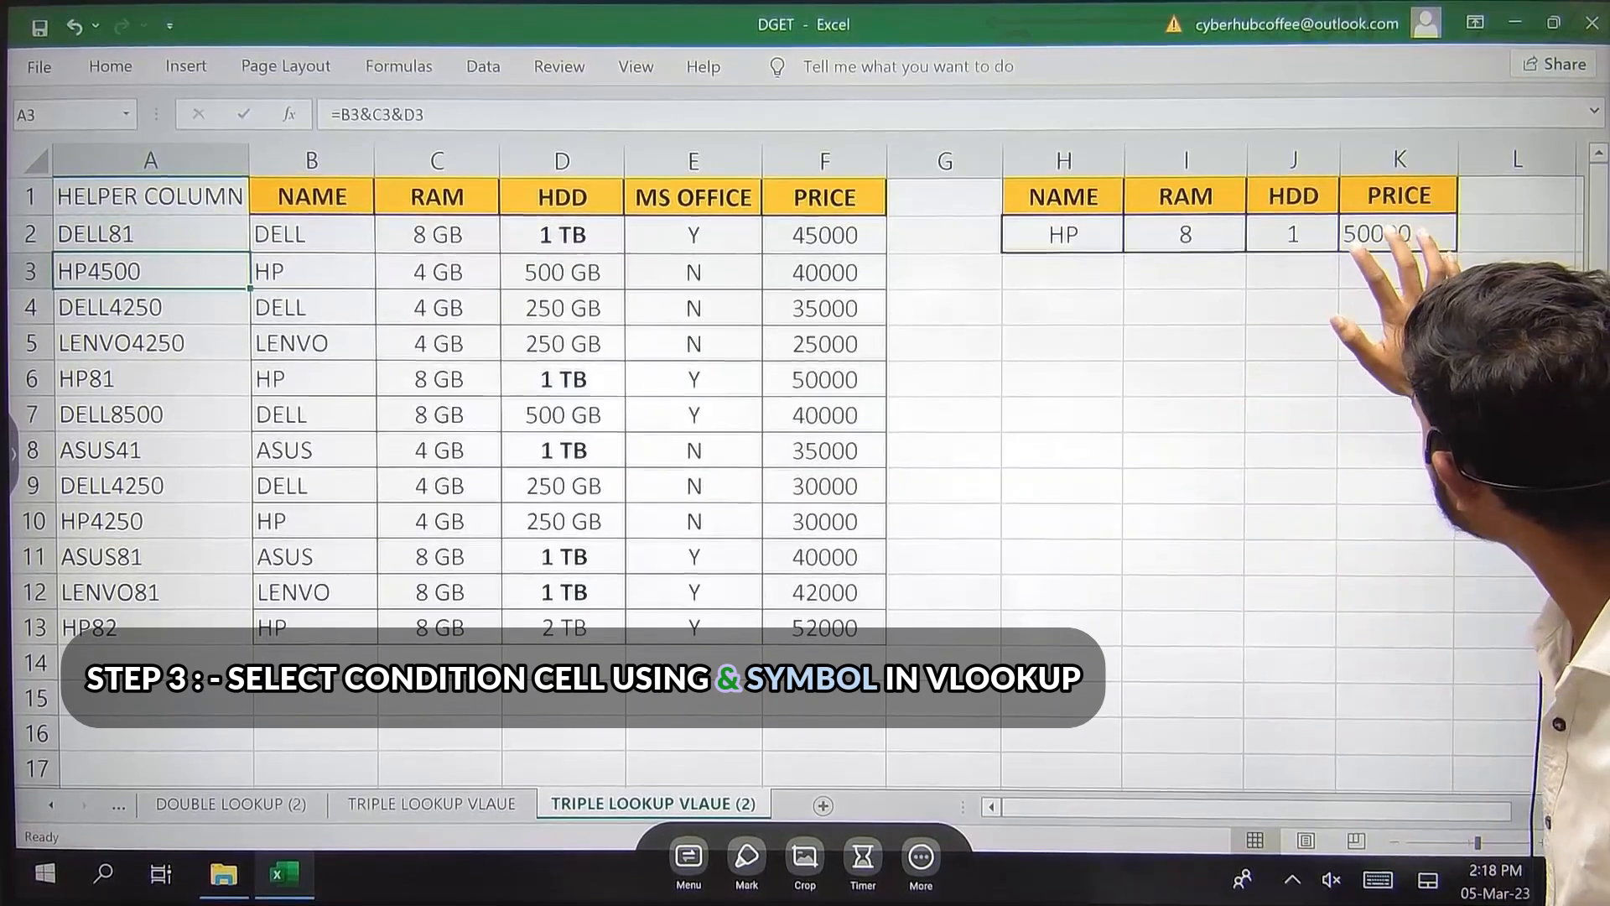
pyautogui.doubleClick(1383, 243)
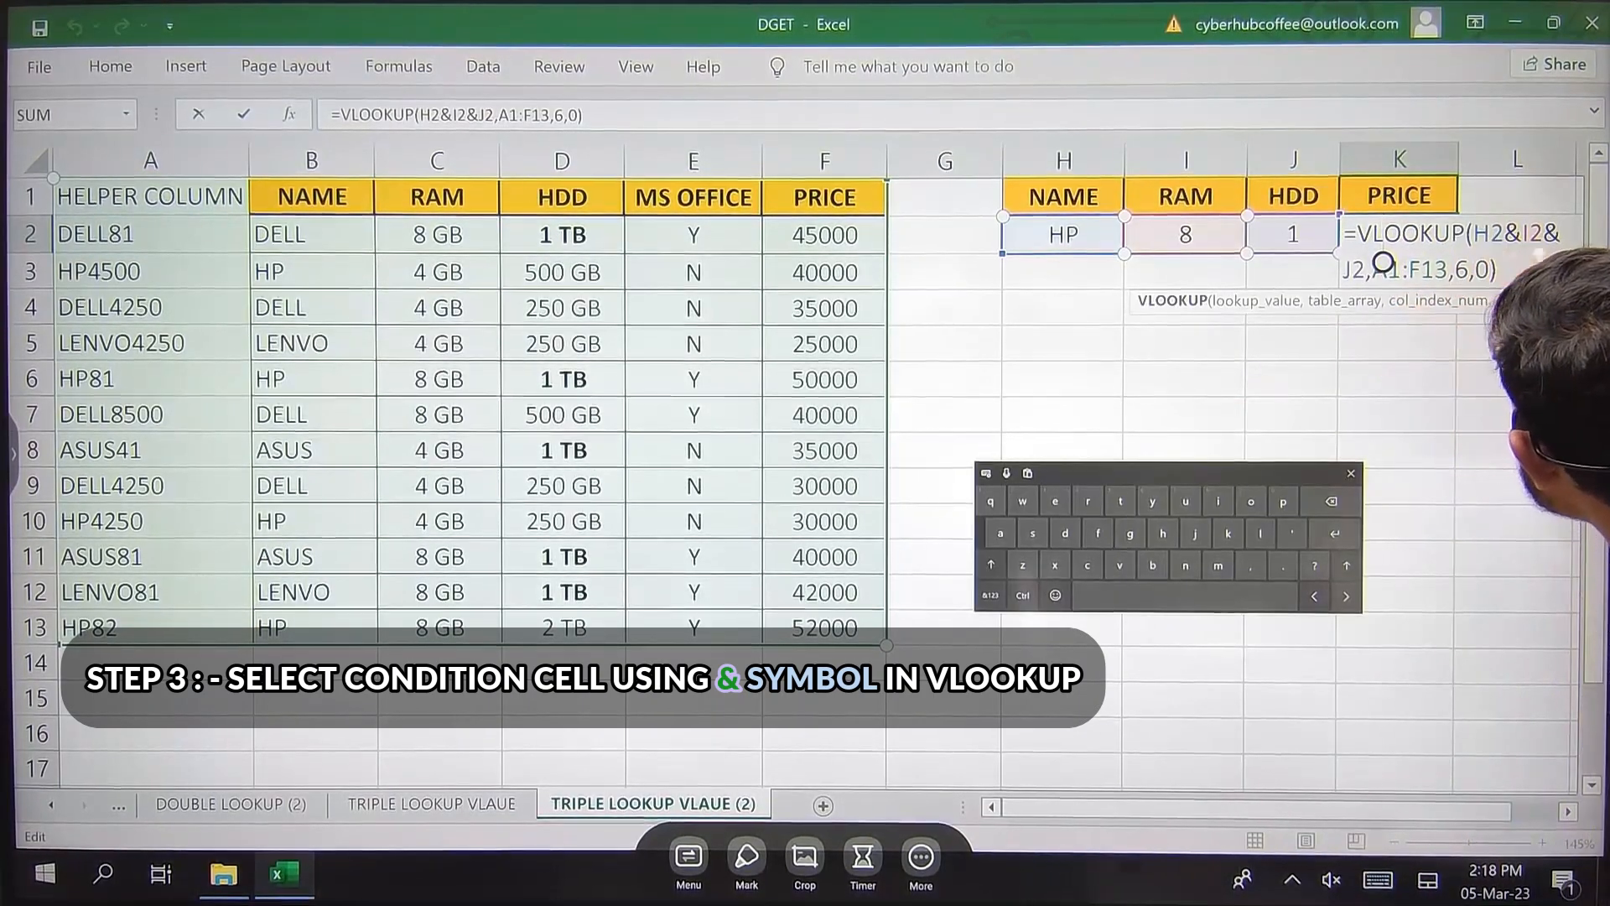